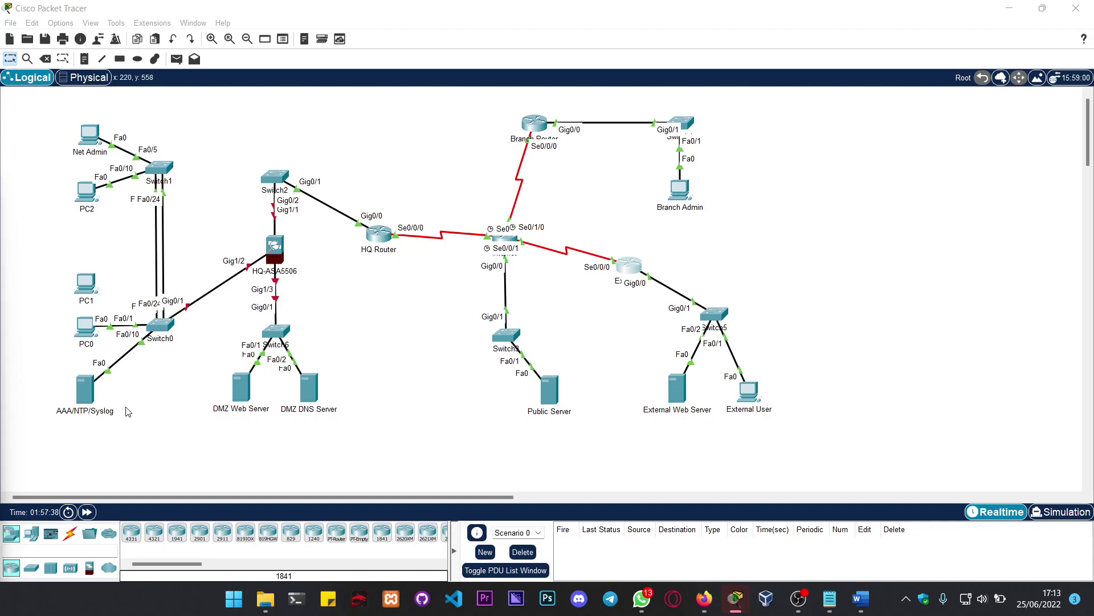
Step: Turn on the DHCP and DNS services of the AAA/NTP/Syslog server
{"action": "left_click", "coordinate": [85, 390]}
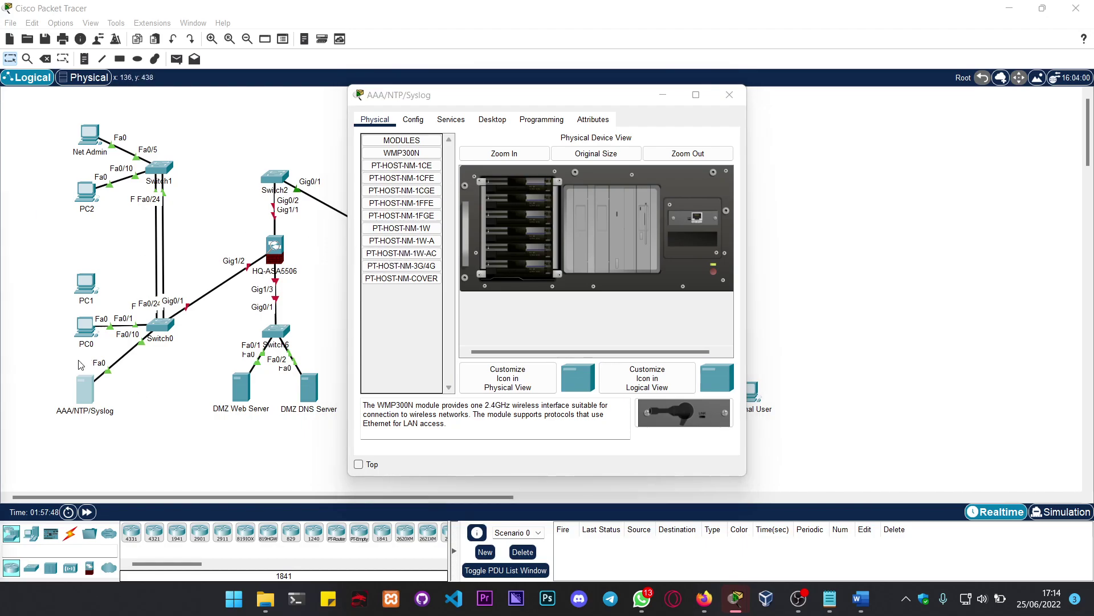
{"action": "left_click", "coordinate": [451, 120]}
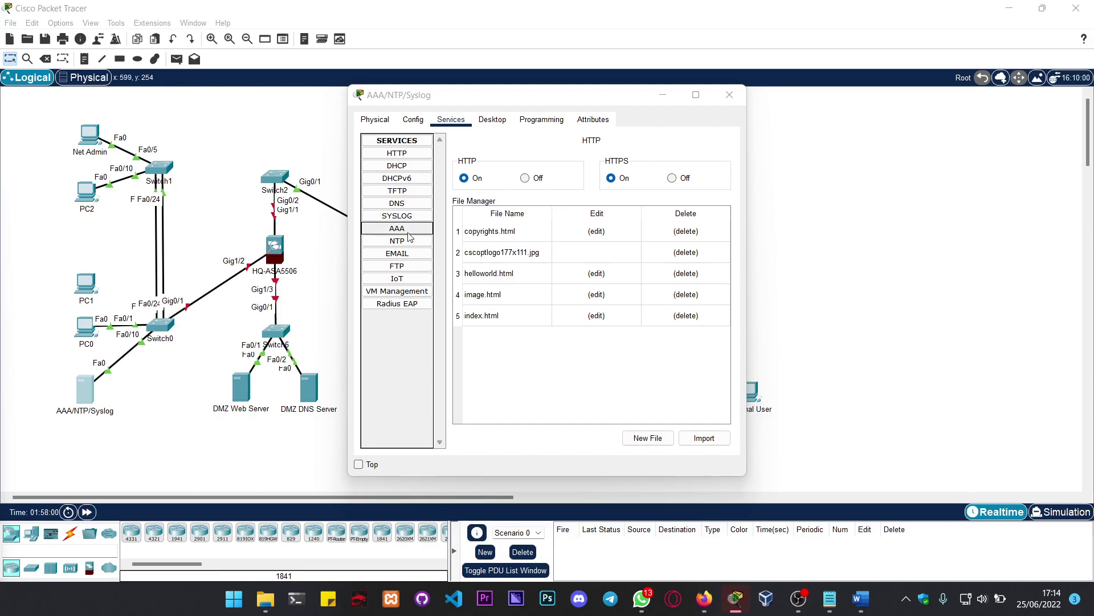
{"action": "left_click", "coordinate": [398, 166]}
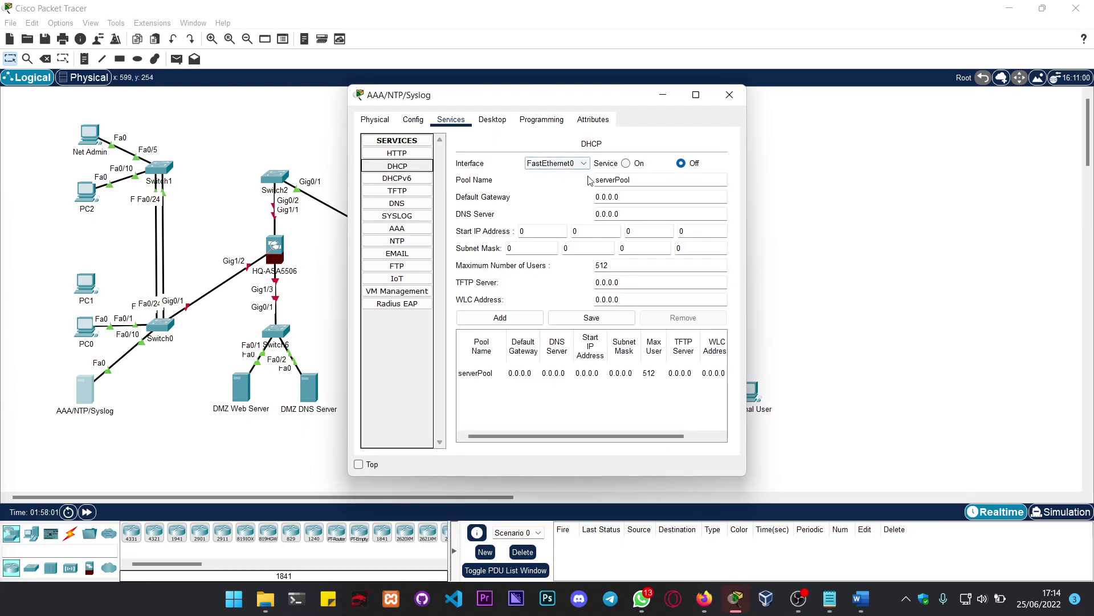
{"action": "left_click", "coordinate": [626, 164]}
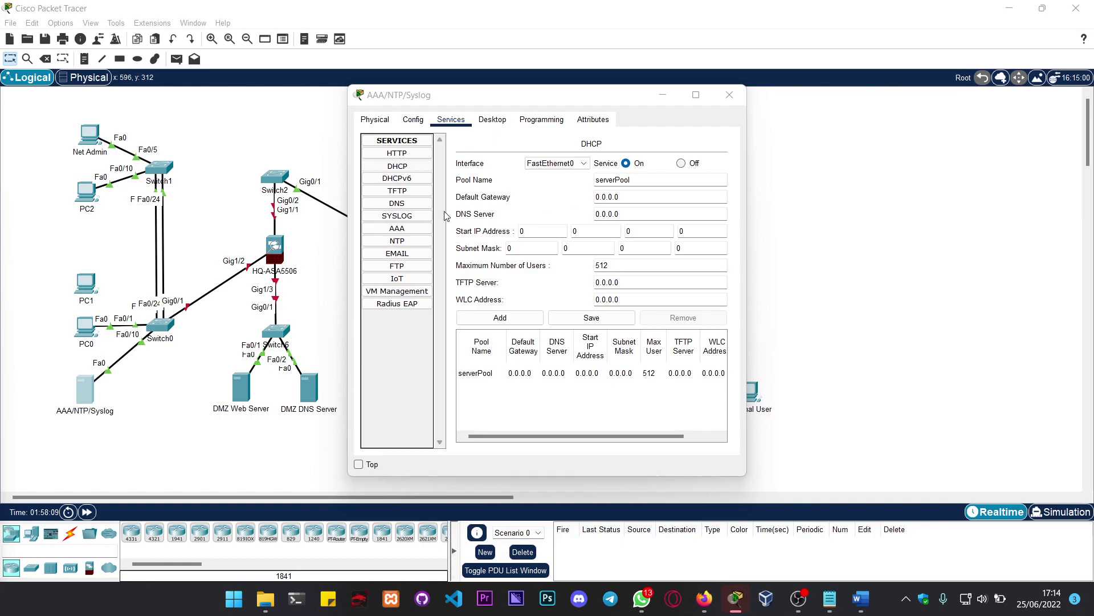
{"action": "left_click", "coordinate": [397, 203]}
{"action": "left_click", "coordinate": [560, 164]}
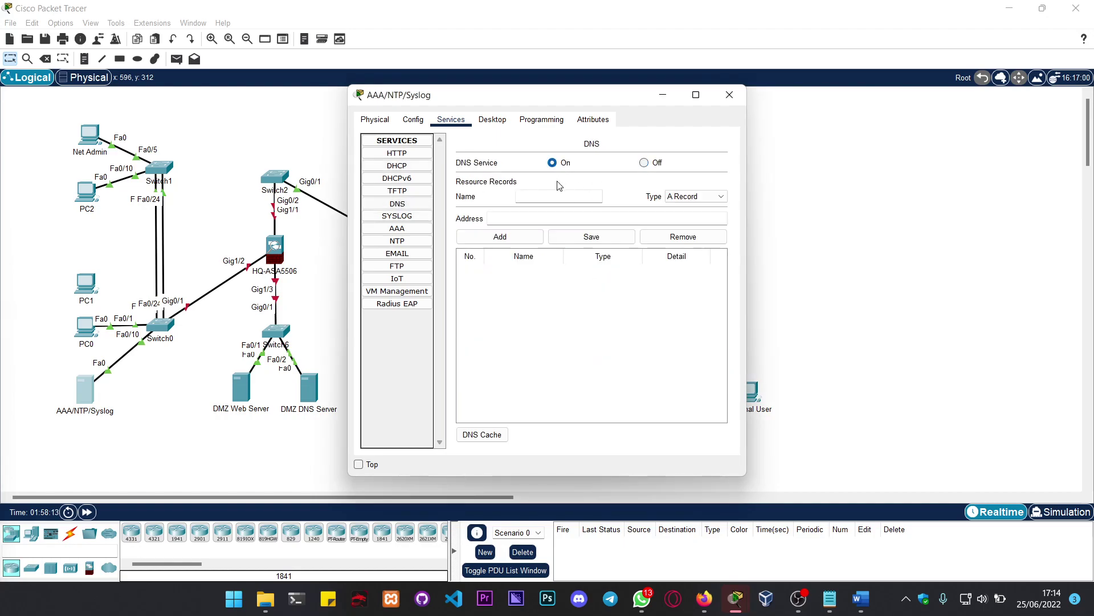
Step: Enter externalone.com as the new DNS record name
{"action": "left_click", "coordinate": [552, 199]}
{"action": "type", "text": "exten"}
{"action": "key", "text": "BackSpace"}
{"action": "type", "text": "rnalone"}
{"action": "type", "text": ".cin"}
{"action": "type", "text": "om"}
{"action": "left_click", "coordinate": [696, 196]}
{"action": "left_click", "coordinate": [684, 223]}
{"action": "type", "text": "www.external"}
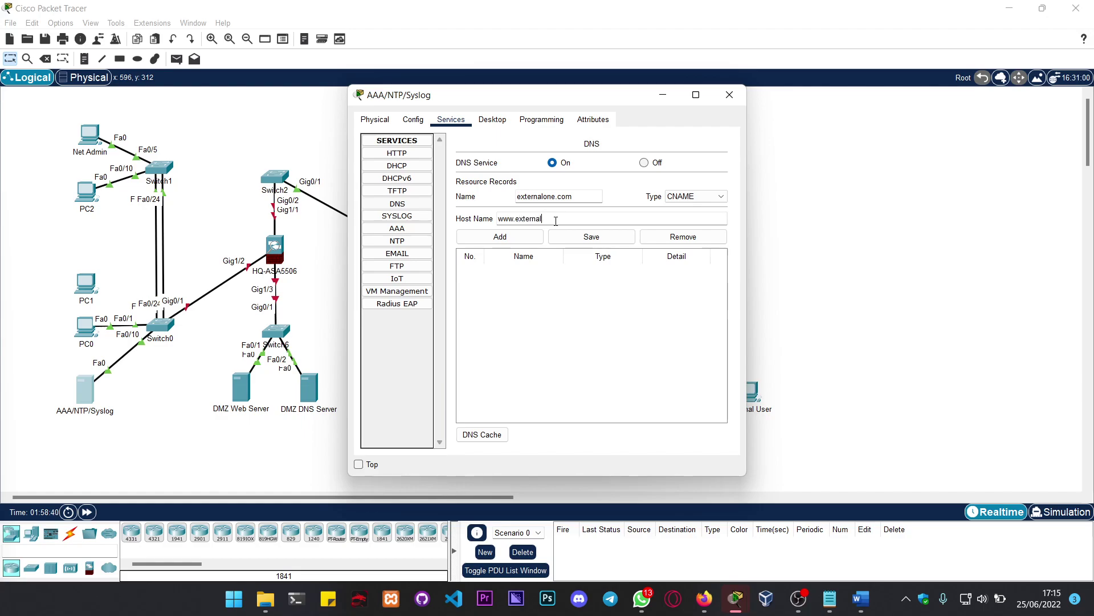
{"action": "type", "text": "one.com"}
{"action": "left_click", "coordinate": [557, 219]}
{"action": "left_click_drag", "start_coordinate": [518, 199], "coordinate": [587, 196]}
{"action": "left_click", "coordinate": [618, 207]}
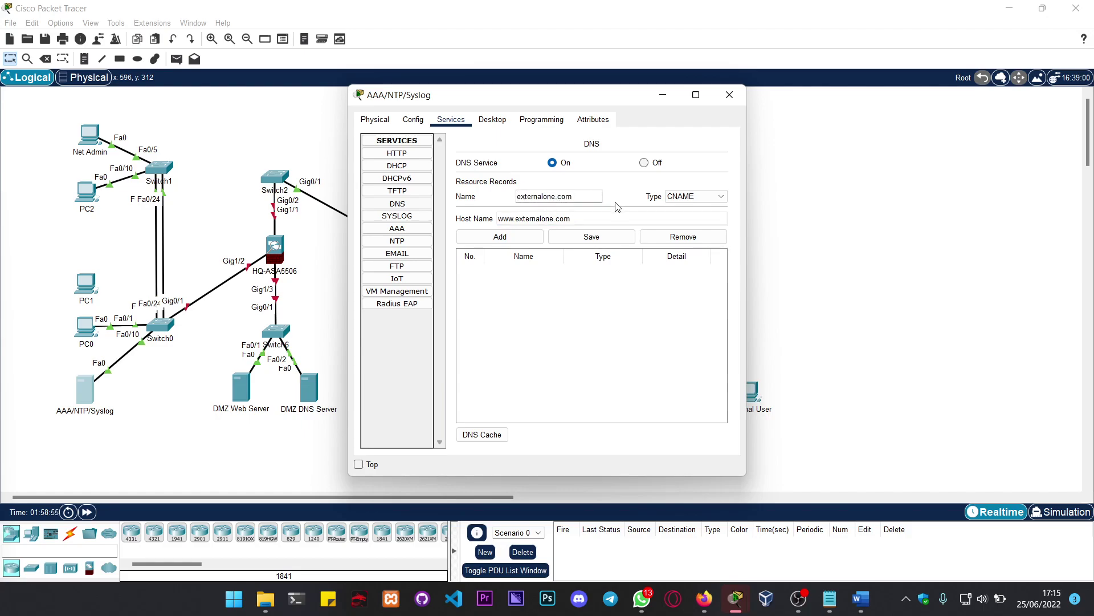
{"action": "left_click", "coordinate": [530, 237]}
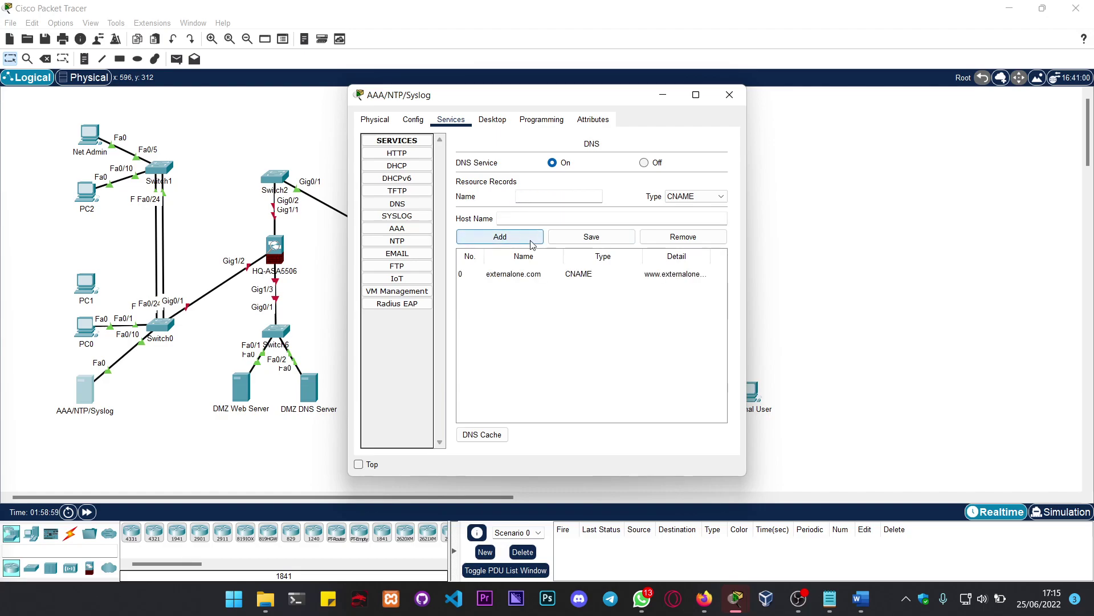
{"action": "left_click", "coordinate": [560, 200]}
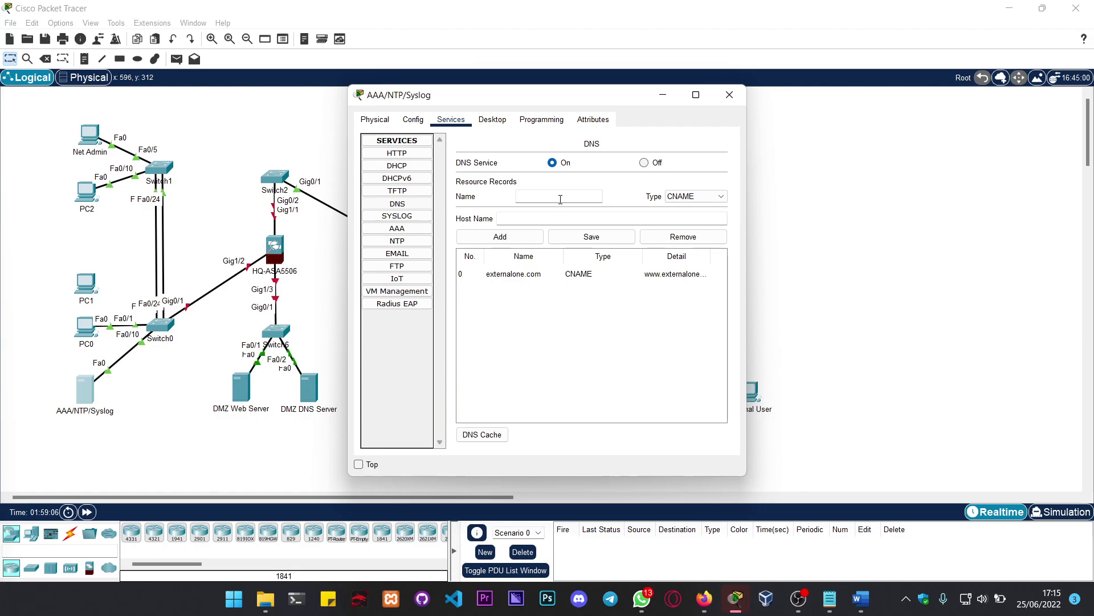
{"action": "type", "text": "www.externalp"}
{"action": "type", "text": "ne.com"}
{"action": "left_click", "coordinate": [697, 196]}
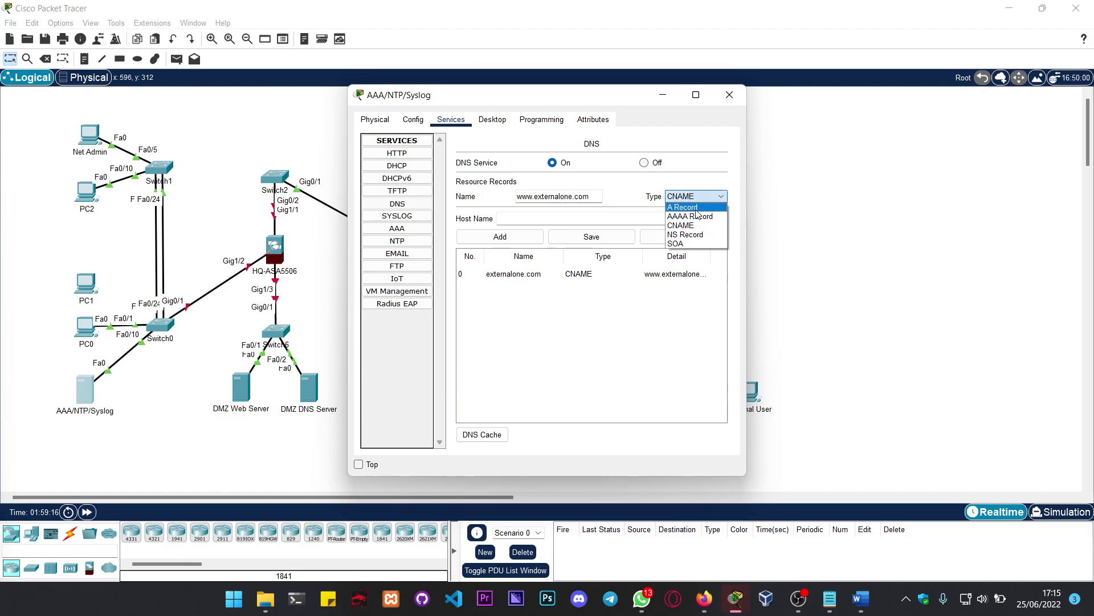
{"action": "left_click", "coordinate": [698, 207]}
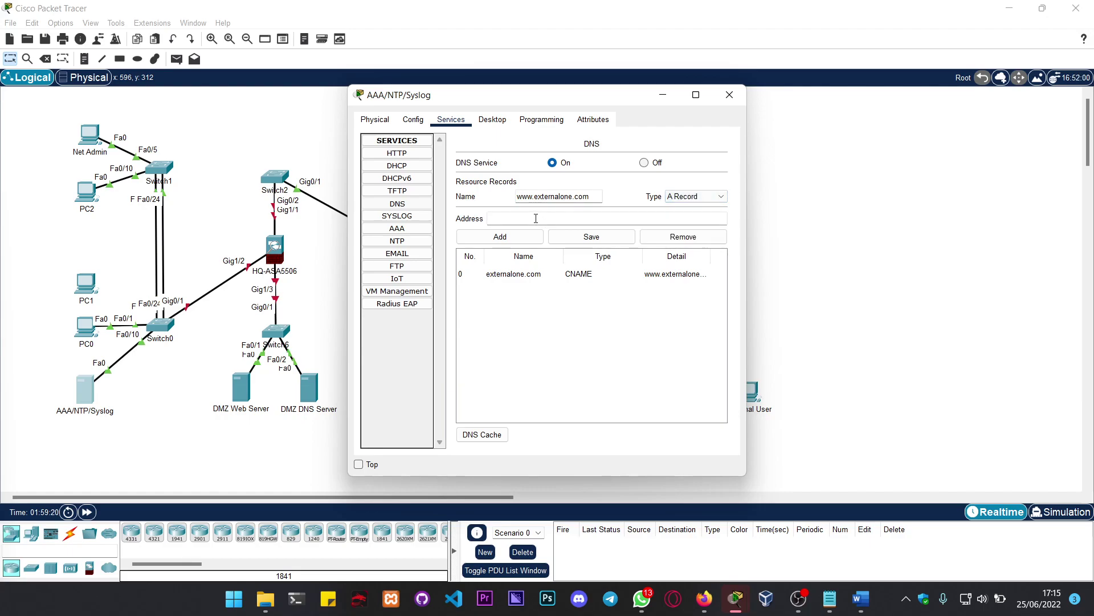
{"action": "left_click_drag", "start_coordinate": [582, 102], "coordinate": [344, 101]}
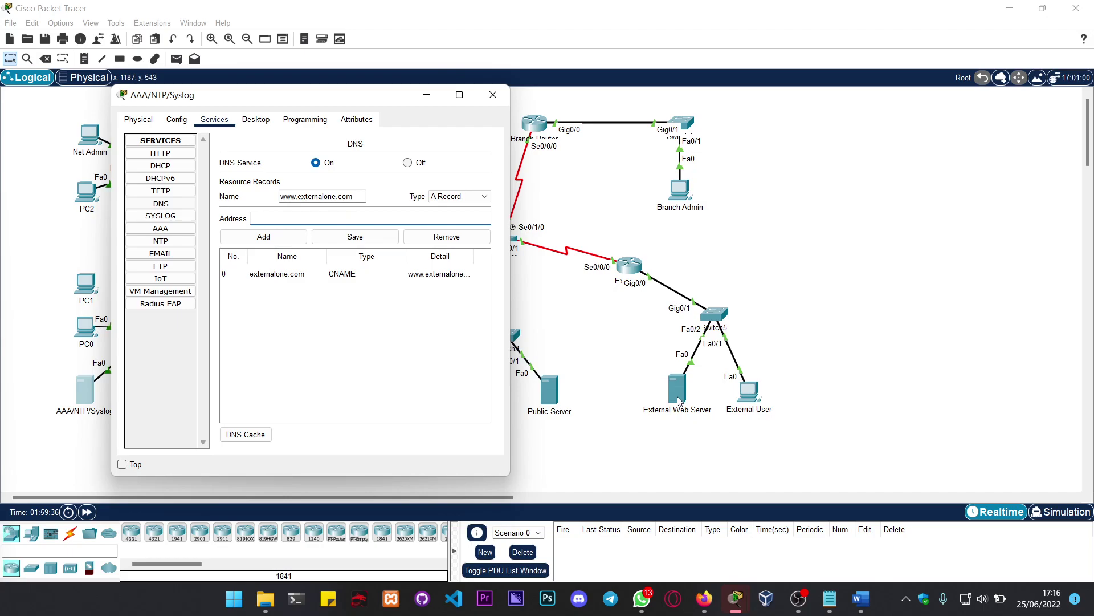
{"action": "left_click_drag", "start_coordinate": [294, 100], "coordinate": [595, 102]}
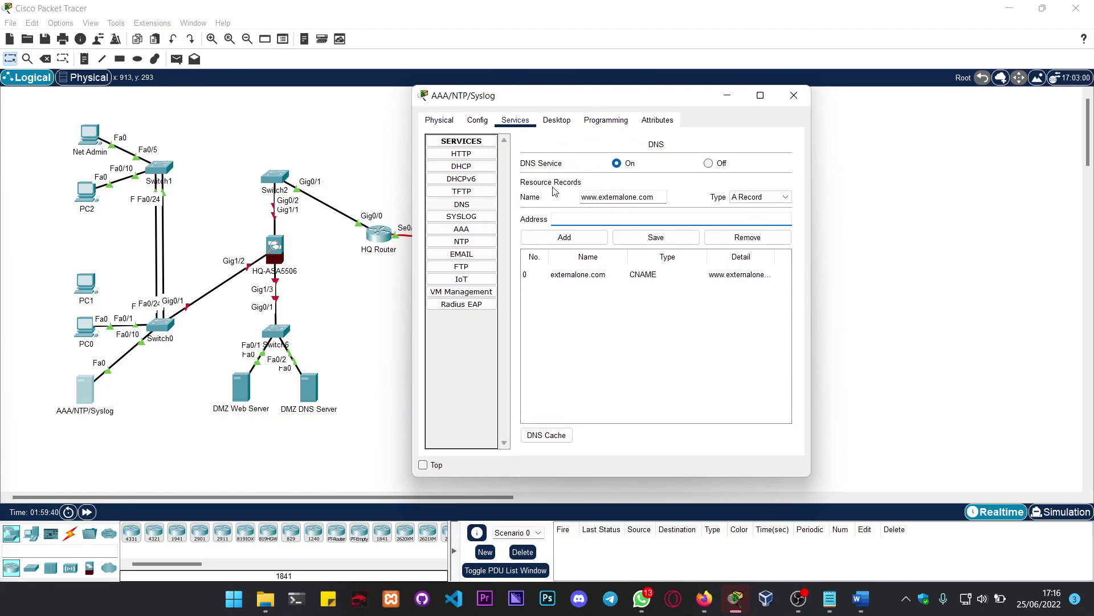
{"action": "left_click", "coordinate": [587, 223]}
{"action": "left_click", "coordinate": [861, 598]}
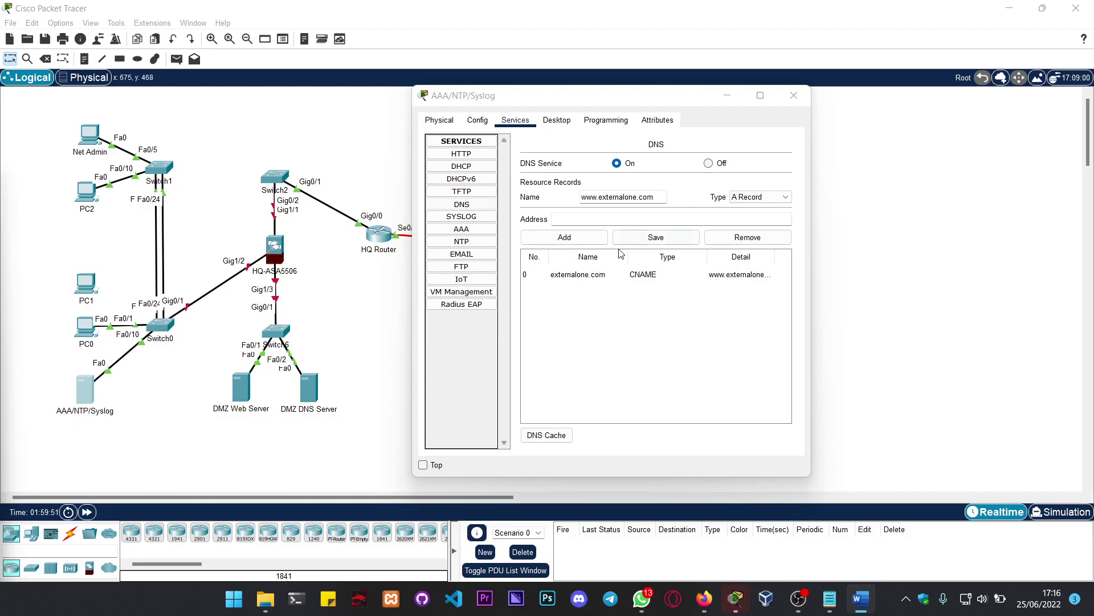
{"action": "left_click", "coordinate": [608, 222]}
{"action": "type", "text": "192.31"}
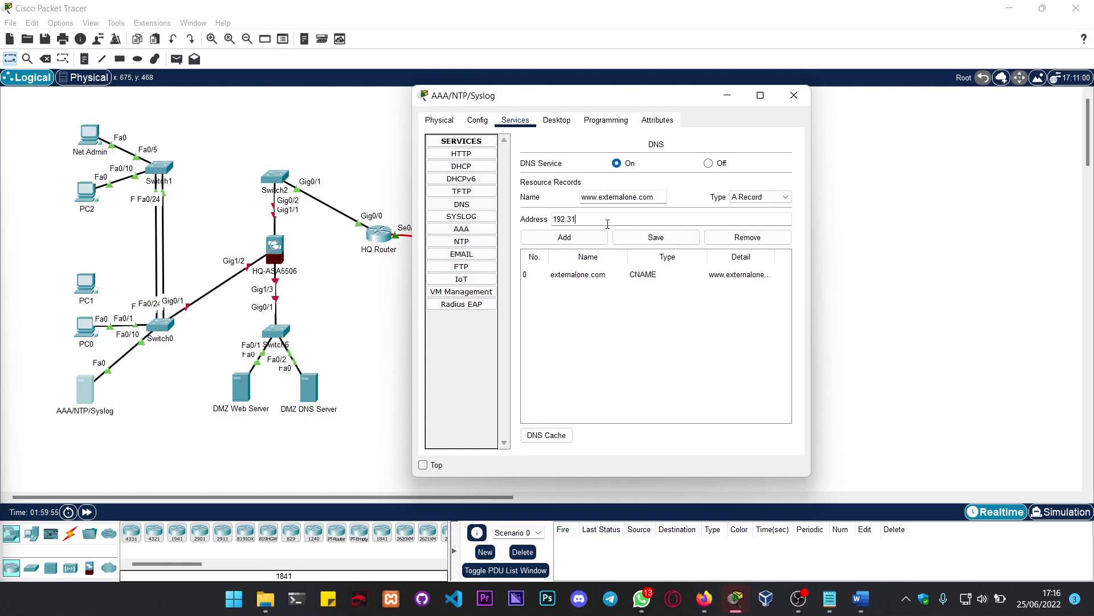
{"action": "type", "text": ".7.35"}
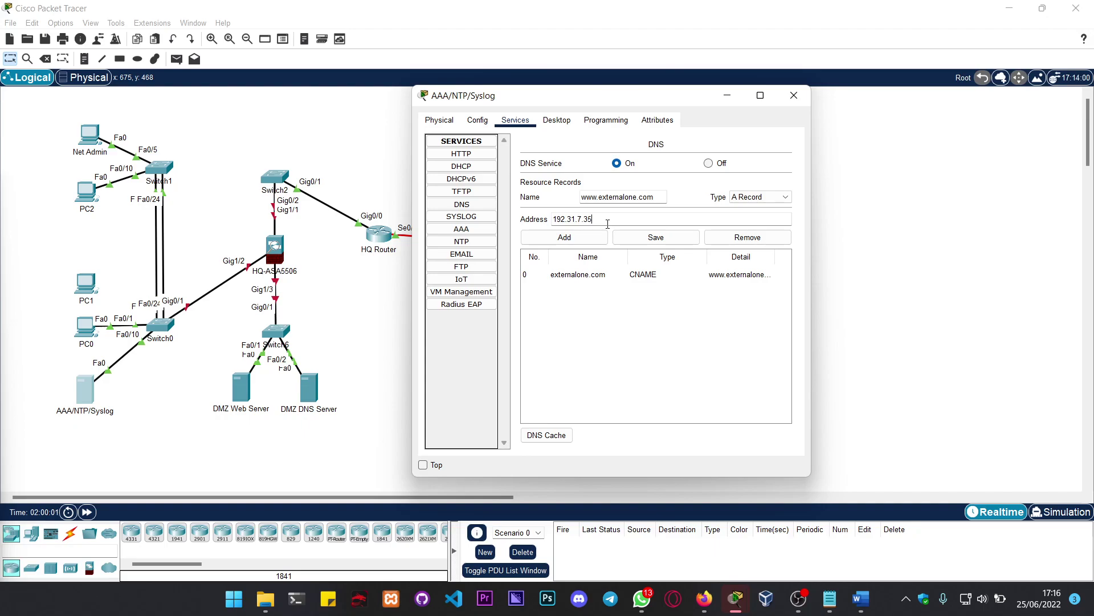
{"action": "left_click", "coordinate": [598, 239]}
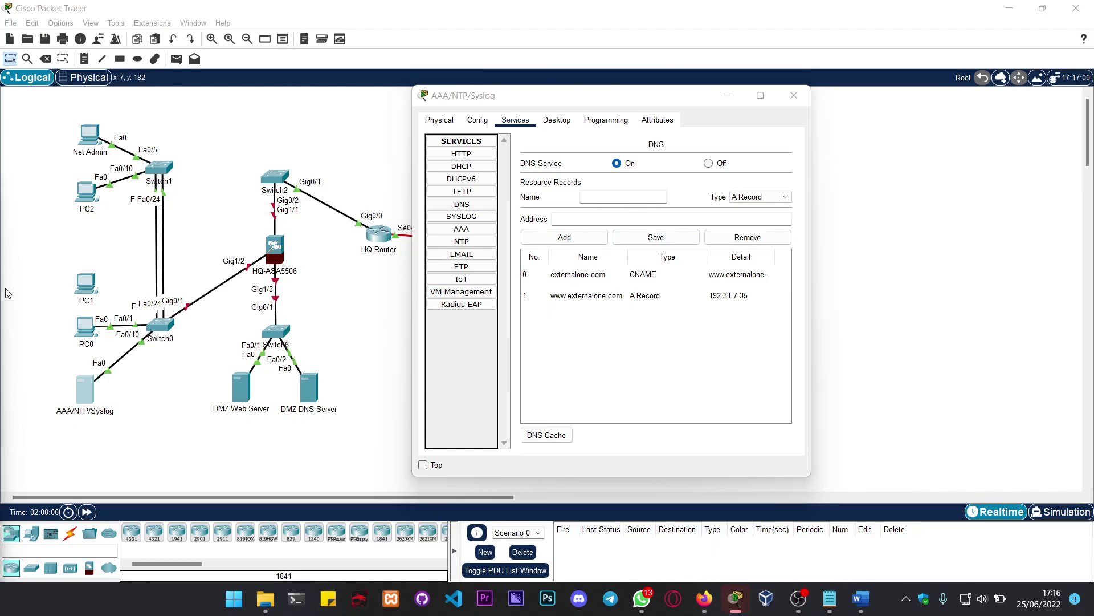
{"action": "left_click", "coordinate": [761, 198]}
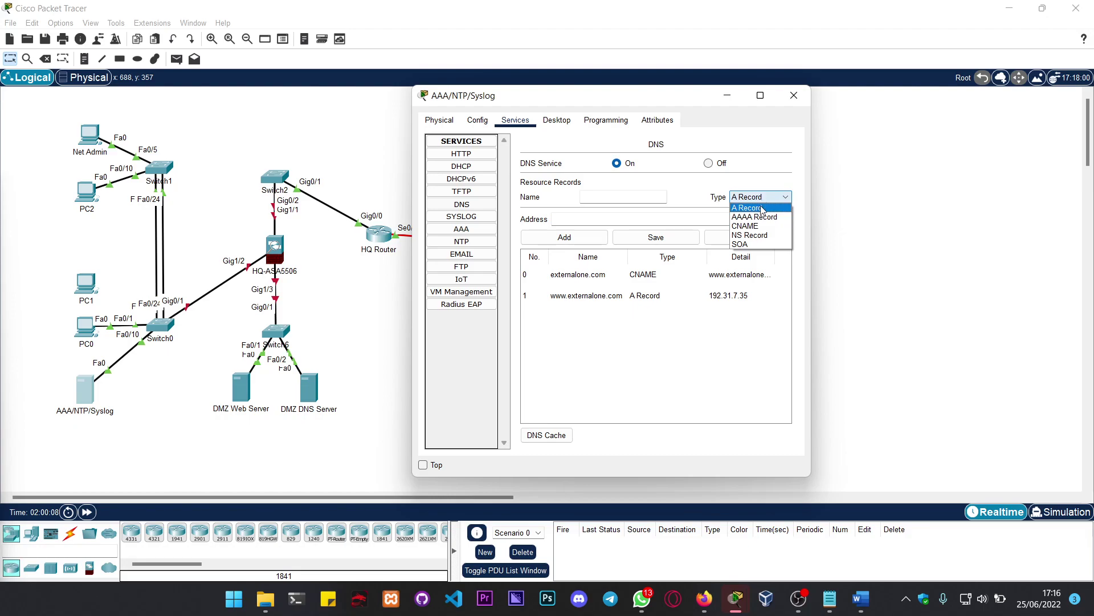
{"action": "left_click", "coordinate": [762, 208]}
{"action": "left_click", "coordinate": [648, 199]}
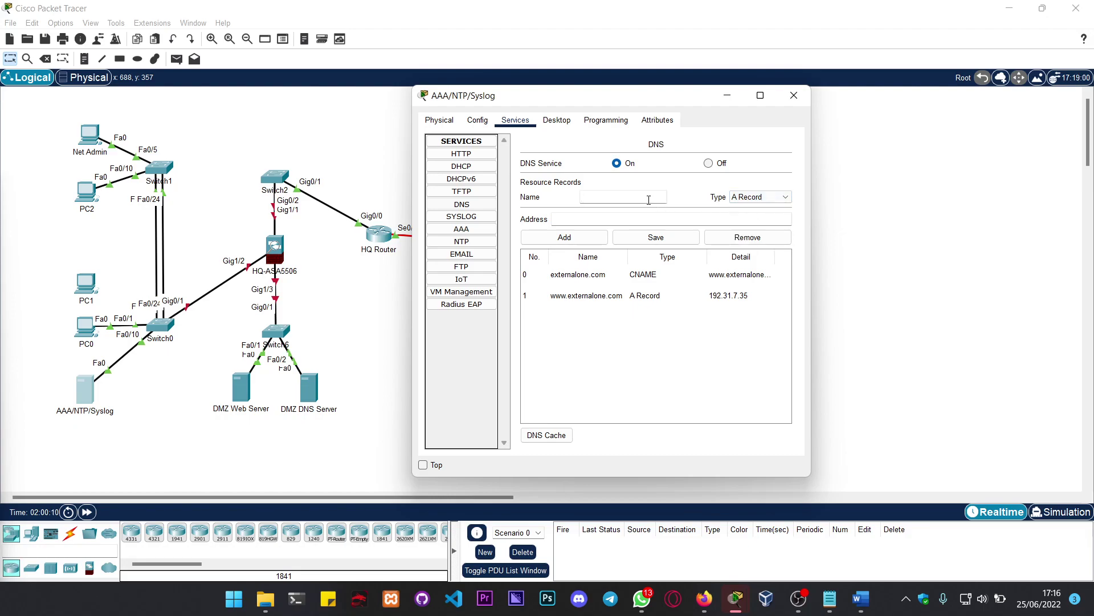
{"action": "type", "text": "www.thecar1.com"}
{"action": "key", "text": "Tab"}
{"action": "key", "text": "Tab"}
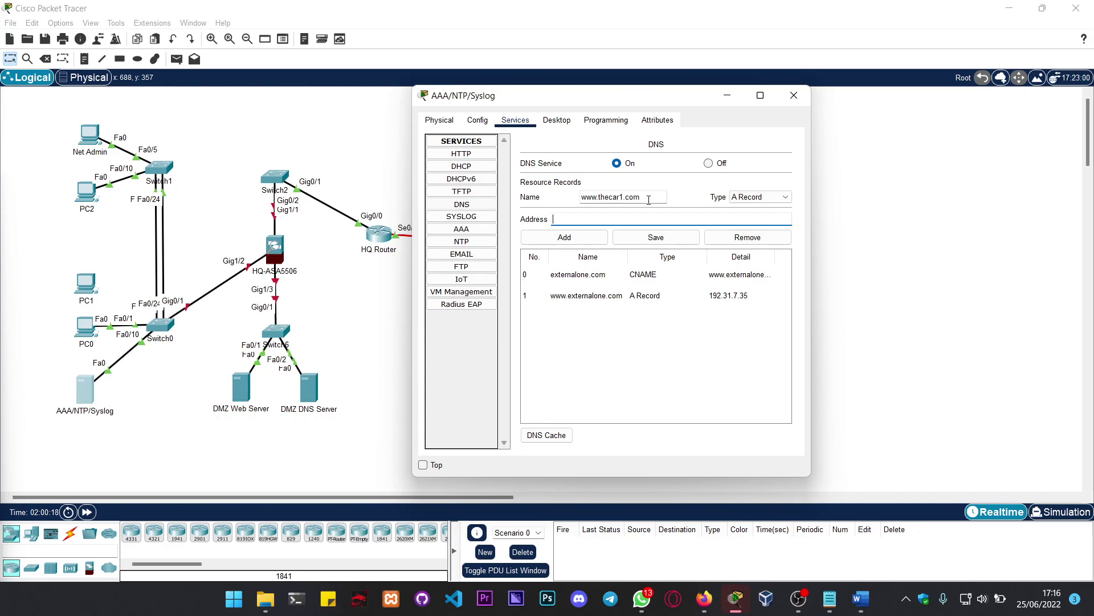
{"action": "type", "text": "192."}
{"action": "type", "text": "168.20.2"}
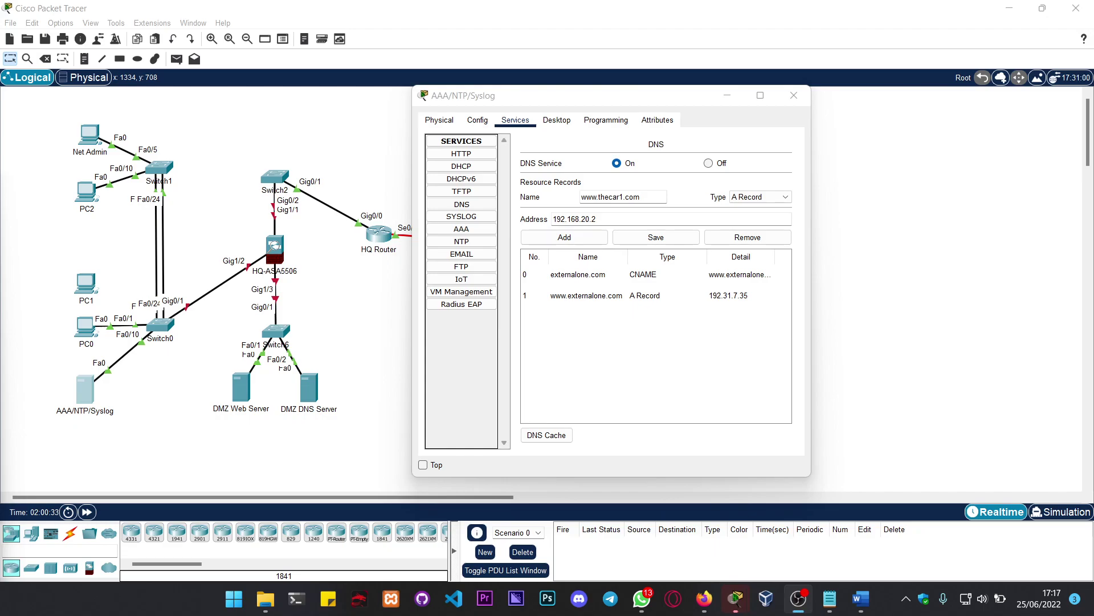
{"action": "left_click", "coordinate": [630, 348]}
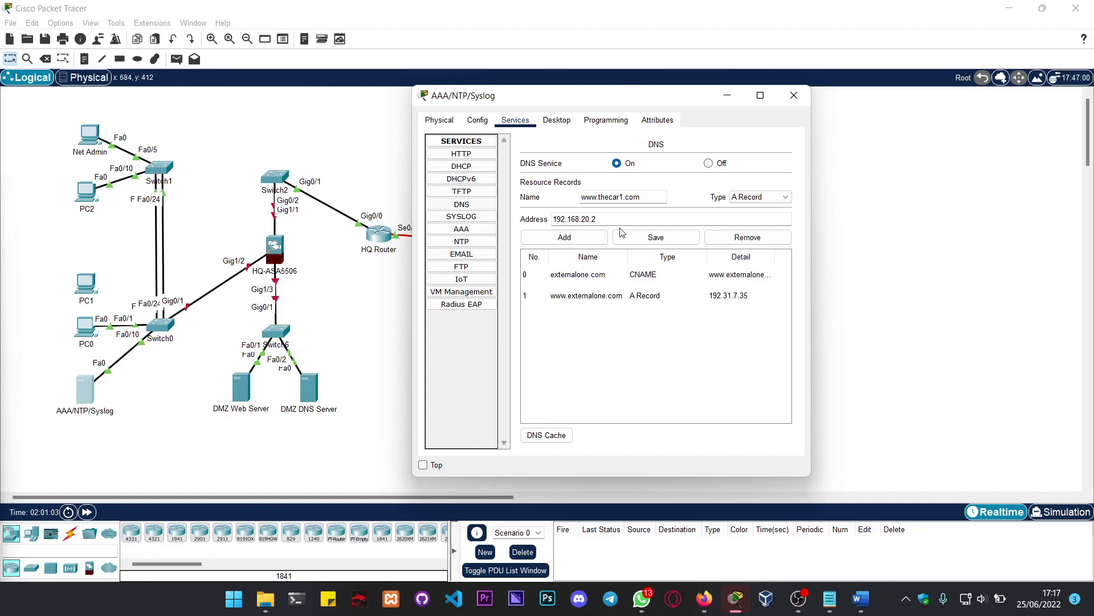
{"action": "left_click", "coordinate": [565, 238]}
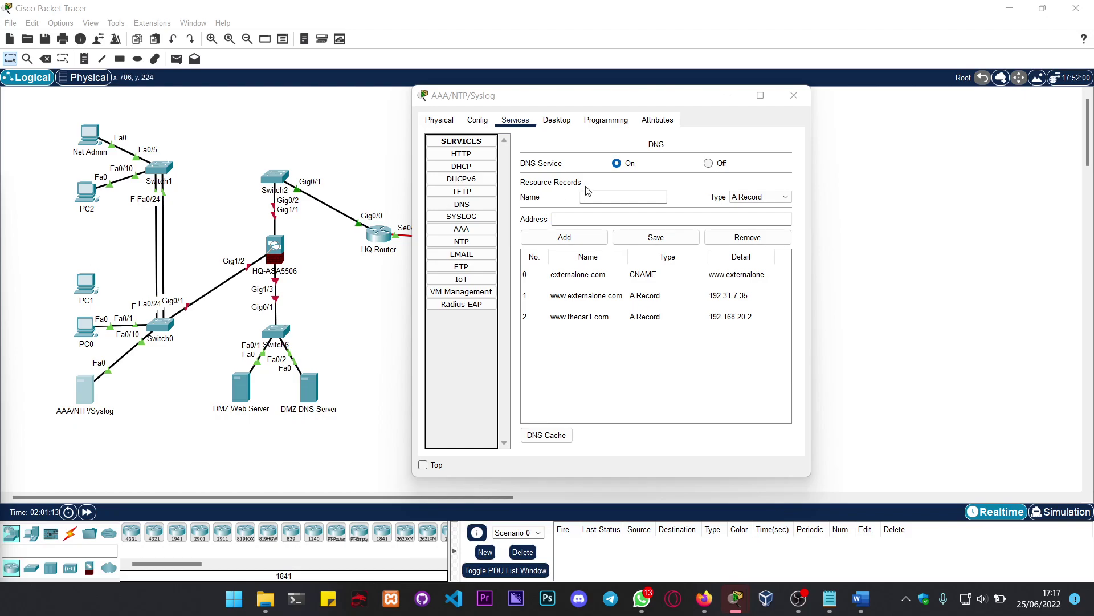
Step: Switch on the server's AAA service
{"action": "left_click", "coordinate": [471, 218]}
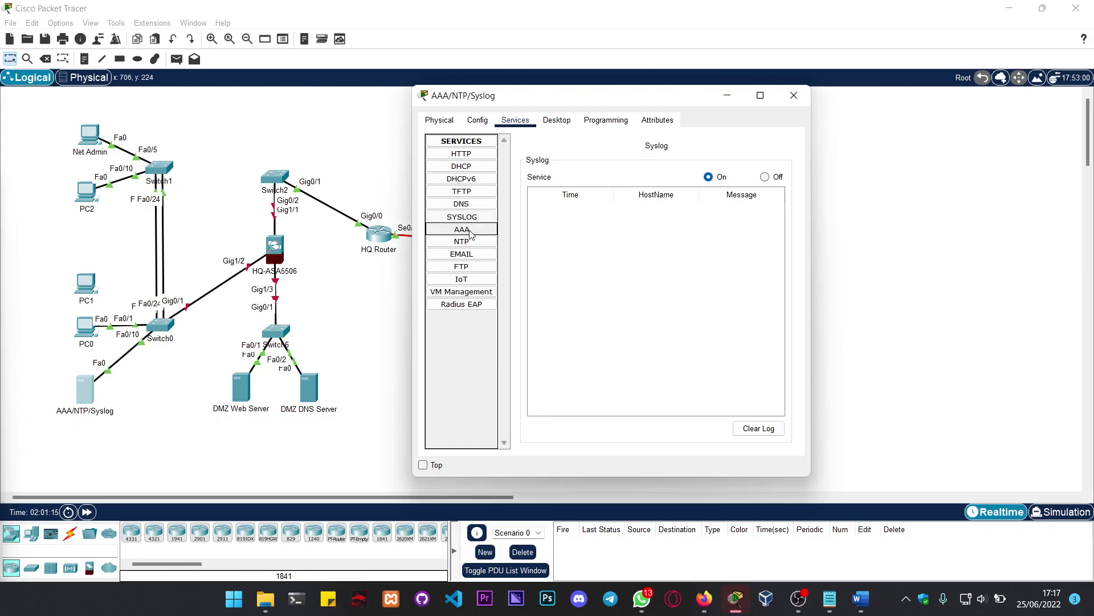
{"action": "left_click", "coordinate": [469, 229]}
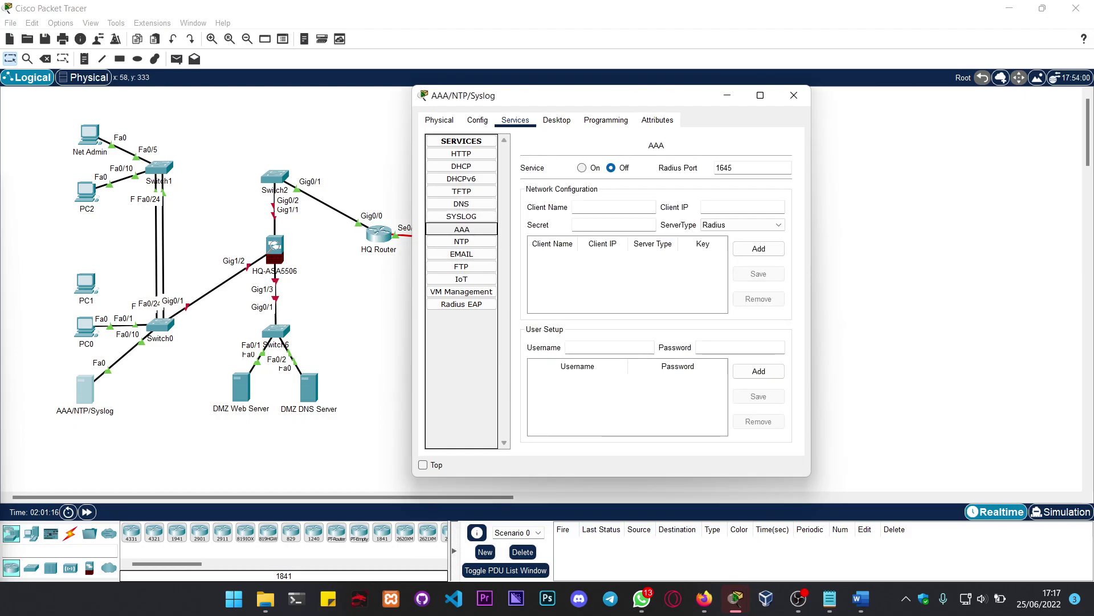
{"action": "left_click", "coordinate": [50, 322]}
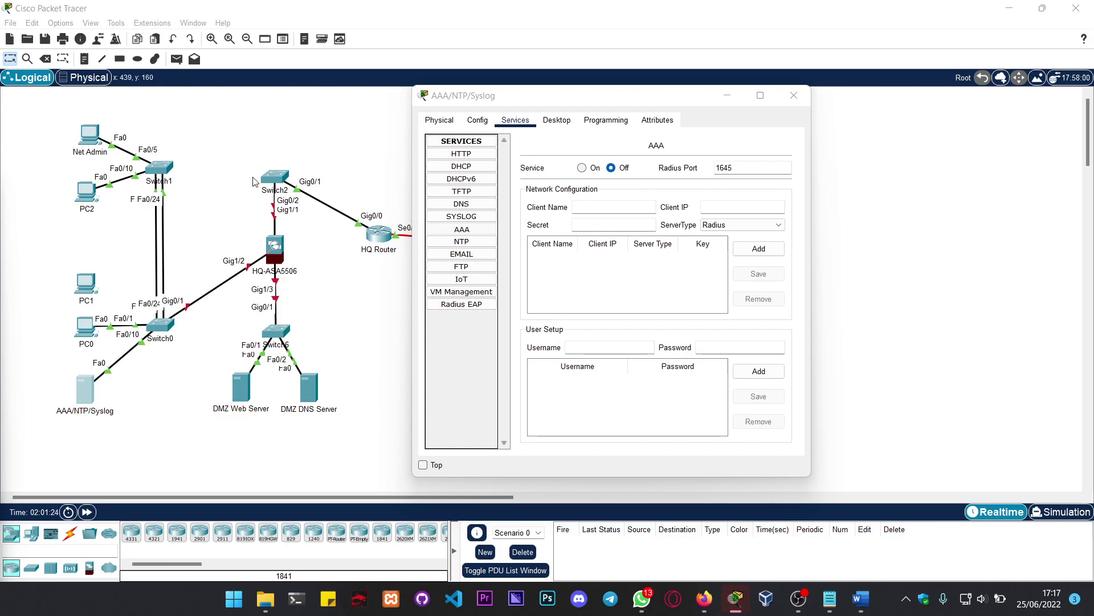
{"action": "left_click", "coordinate": [584, 171]}
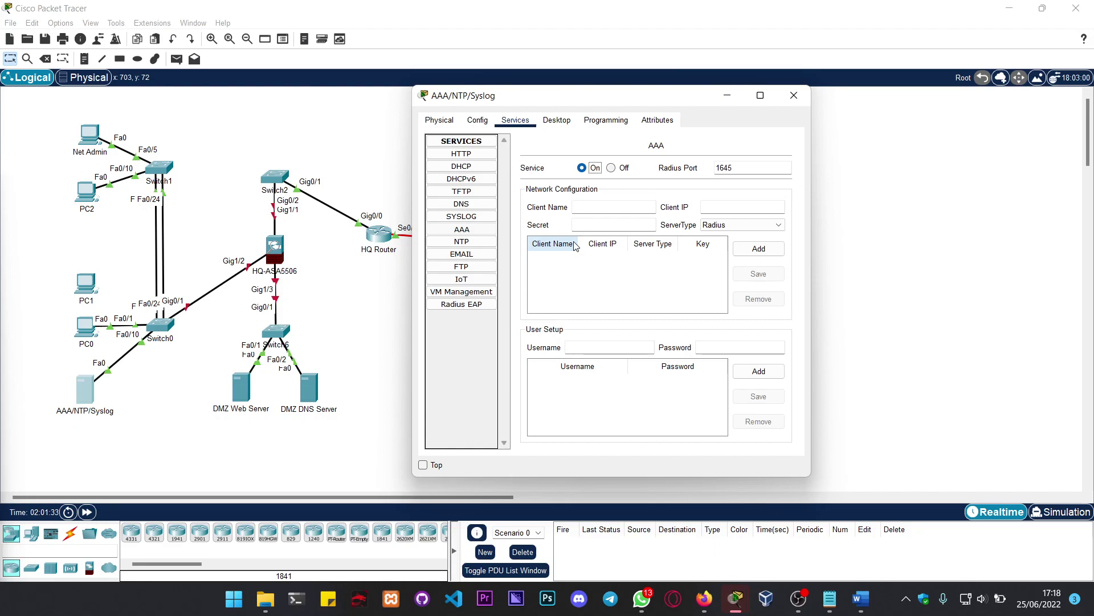
Step: Add HQ-ASA at 192.168.10.1 as a Radius client with its shared secret
{"action": "left_click", "coordinate": [608, 207]}
{"action": "type", "text": "HQ-DSD"}
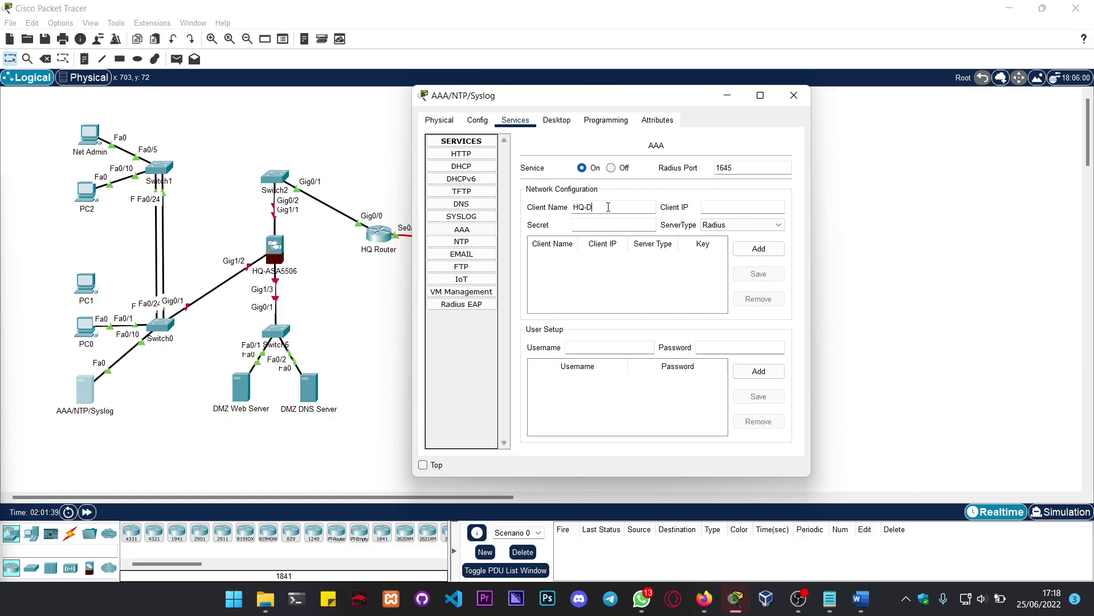
{"action": "key", "text": "BackSpace"}
{"action": "key", "text": "BackSpace"}
{"action": "key", "text": "BackSpace"}
{"action": "type", "text": "ASD"}
{"action": "key", "text": "Tab"}
{"action": "type", "text": "192.168.10.1"}
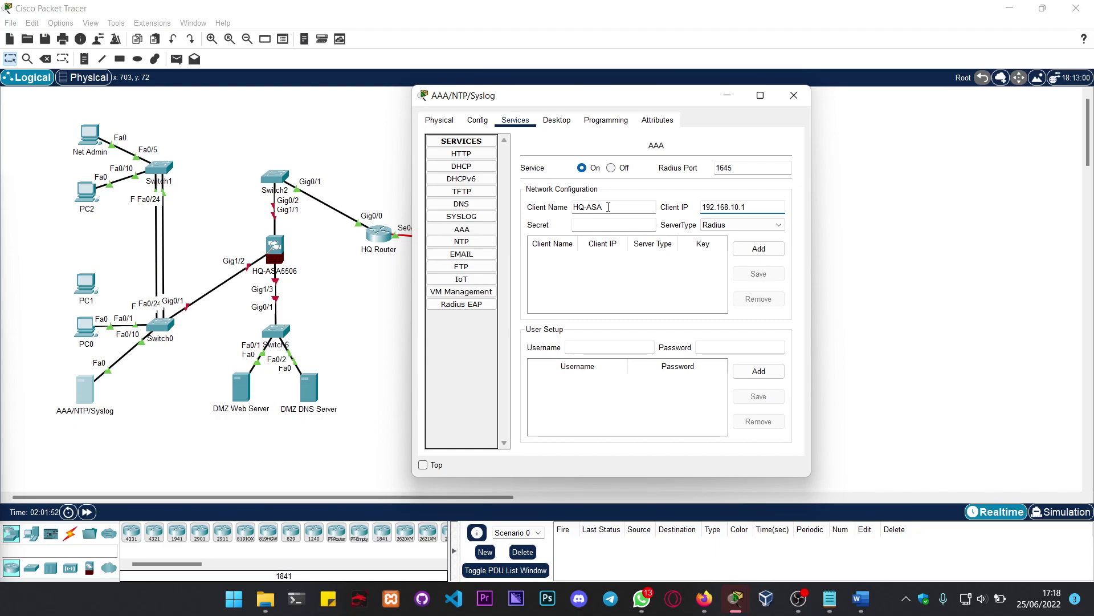
{"action": "left_click", "coordinate": [770, 227]}
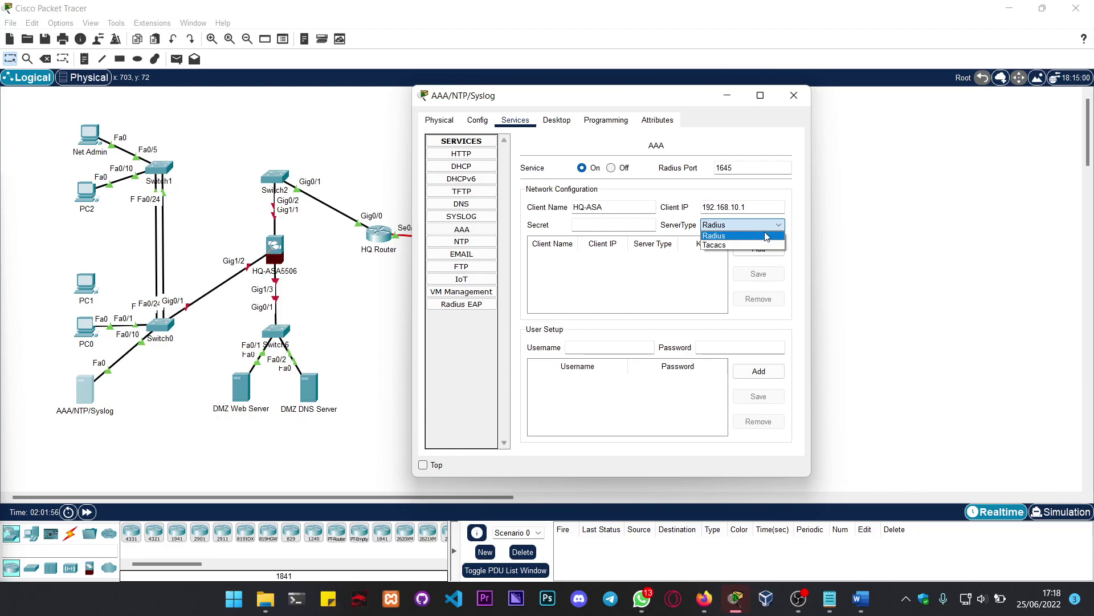
{"action": "left_click", "coordinate": [756, 236]}
{"action": "left_click", "coordinate": [631, 224]}
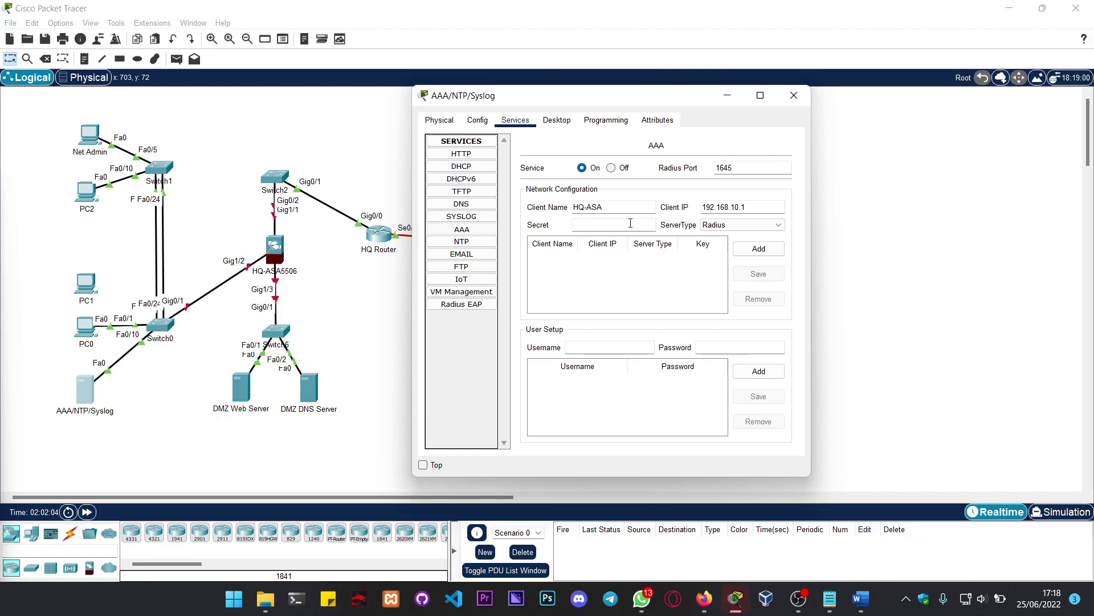
{"action": "type", "text": "321Cisco"}
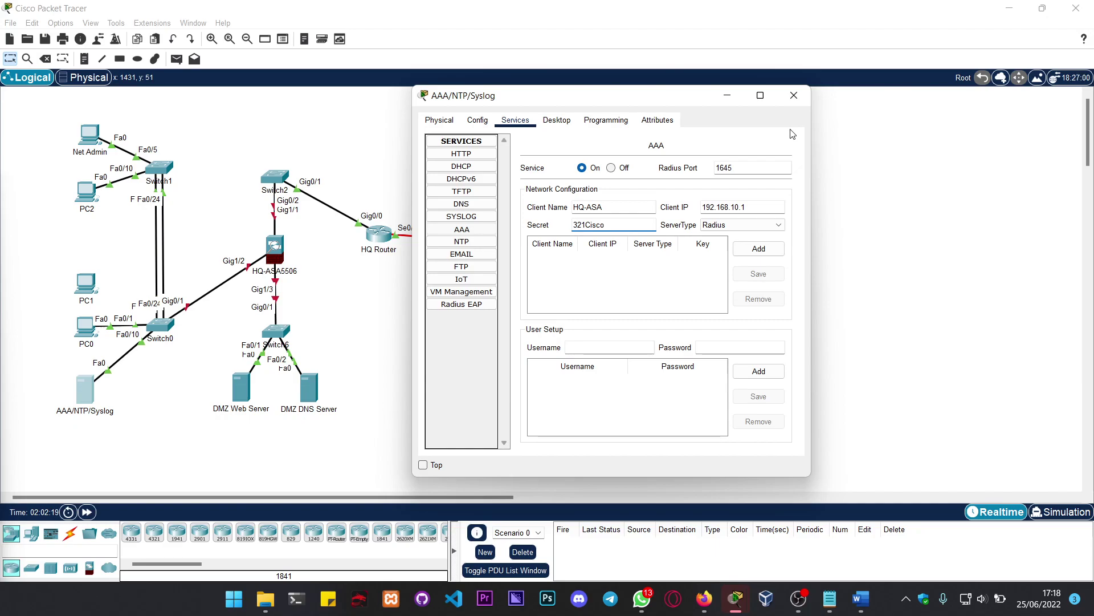
{"action": "left_click", "coordinate": [758, 252]}
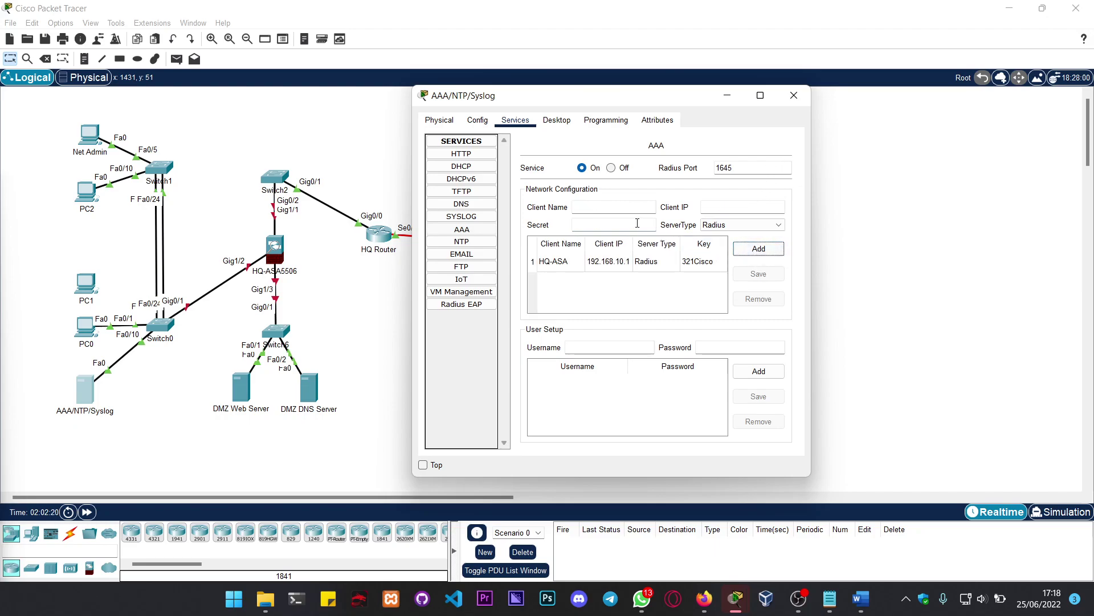
Step: Add HQ-ASA at 192.168.10.1 as a Tacacs client using the same shared secret
{"action": "left_click", "coordinate": [623, 209]}
{"action": "type", "text": "HQ-ASA"}
{"action": "key", "text": "Tab"}
{"action": "type", "text": "192."}
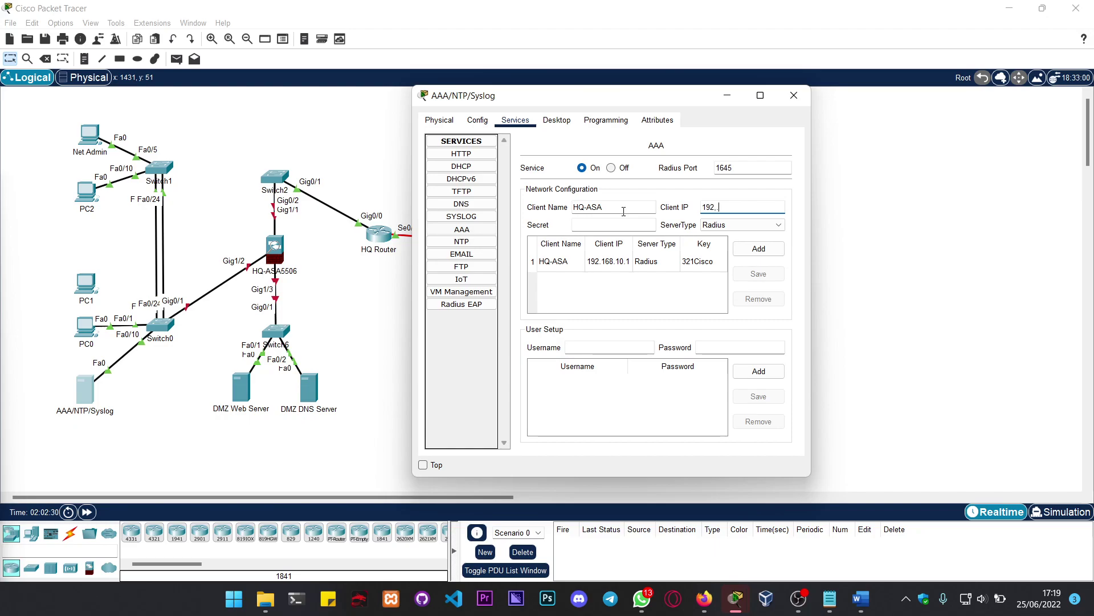
{"action": "key", "text": "BackSpace"}
{"action": "key", "text": "BackSpace"}
{"action": "type", "text": "2.168.10.1"}
{"action": "key", "text": "Tab"}
{"action": "type", "text": "321Cisao"}
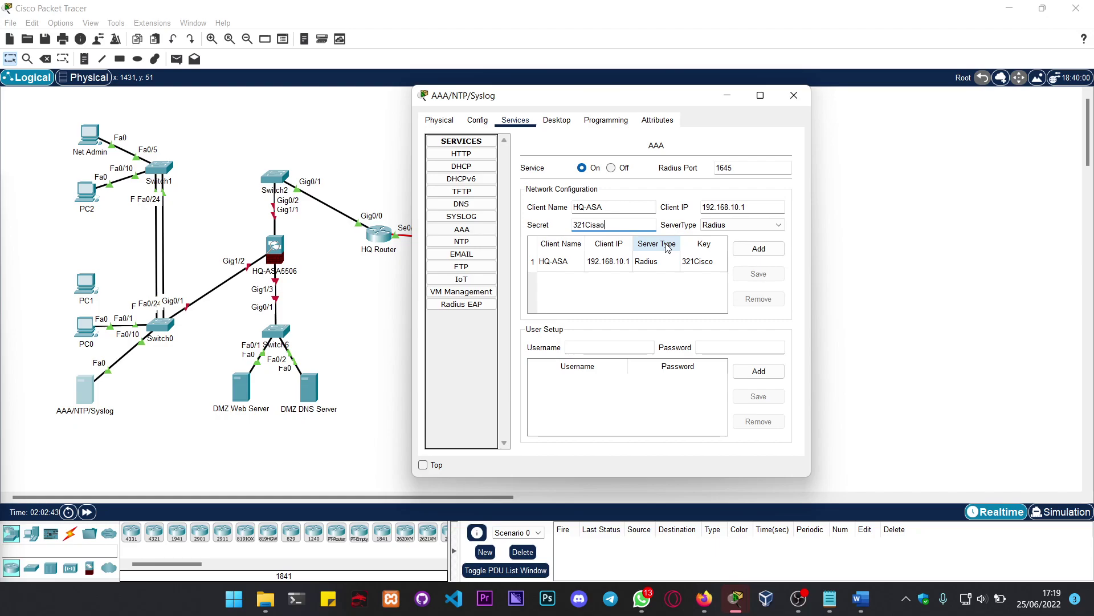
{"action": "key", "text": "BackSpace"}
{"action": "key", "text": "BackSpace"}
{"action": "type", "text": "co"}
{"action": "left_click", "coordinate": [757, 225]}
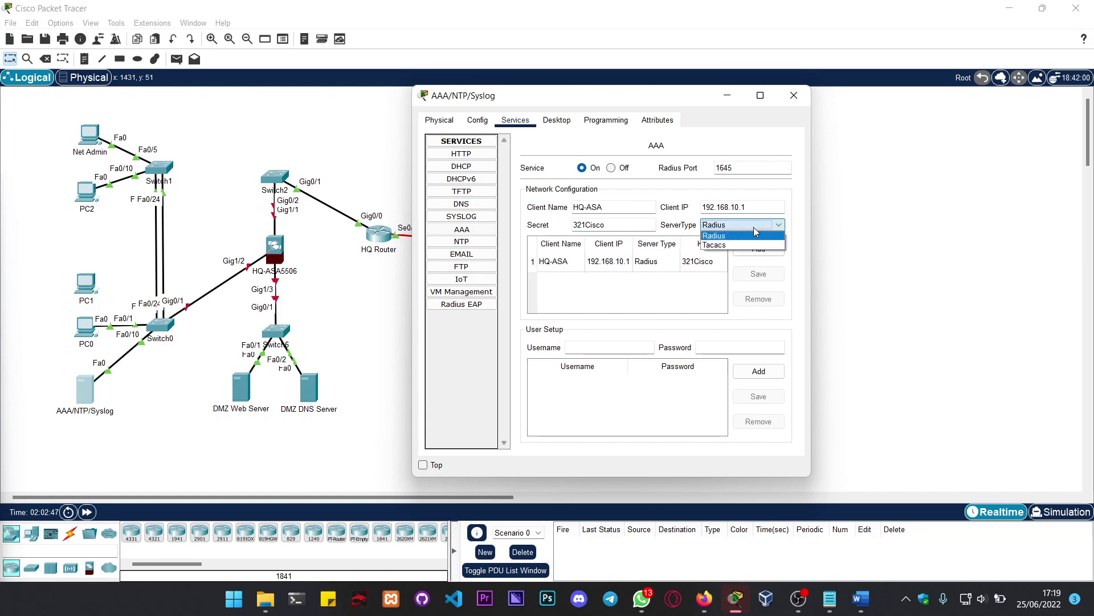
{"action": "left_click", "coordinate": [737, 245]}
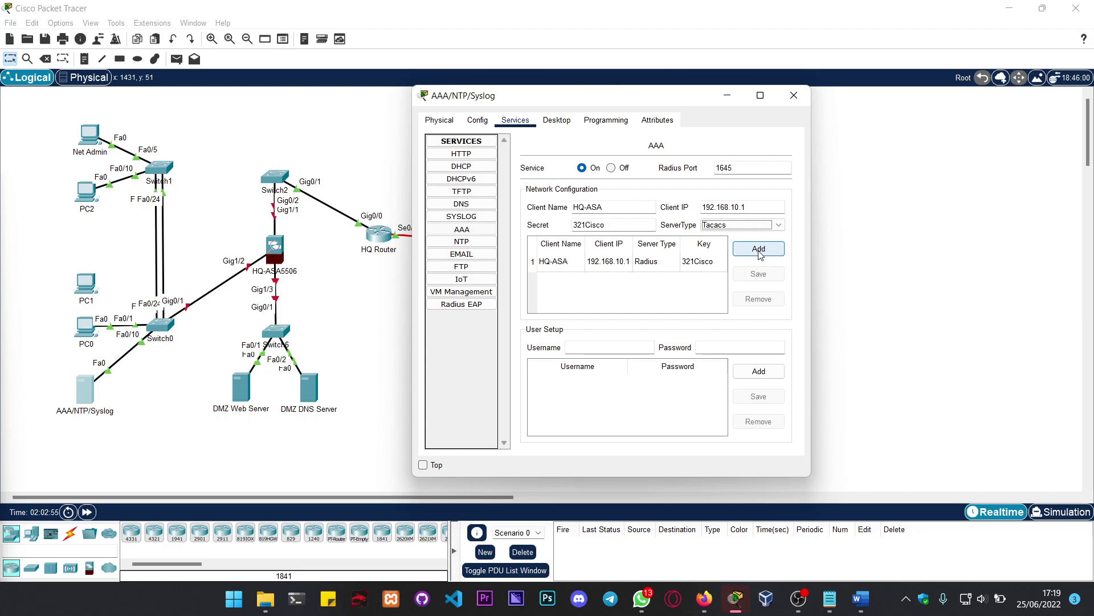
{"action": "left_click", "coordinate": [759, 251]}
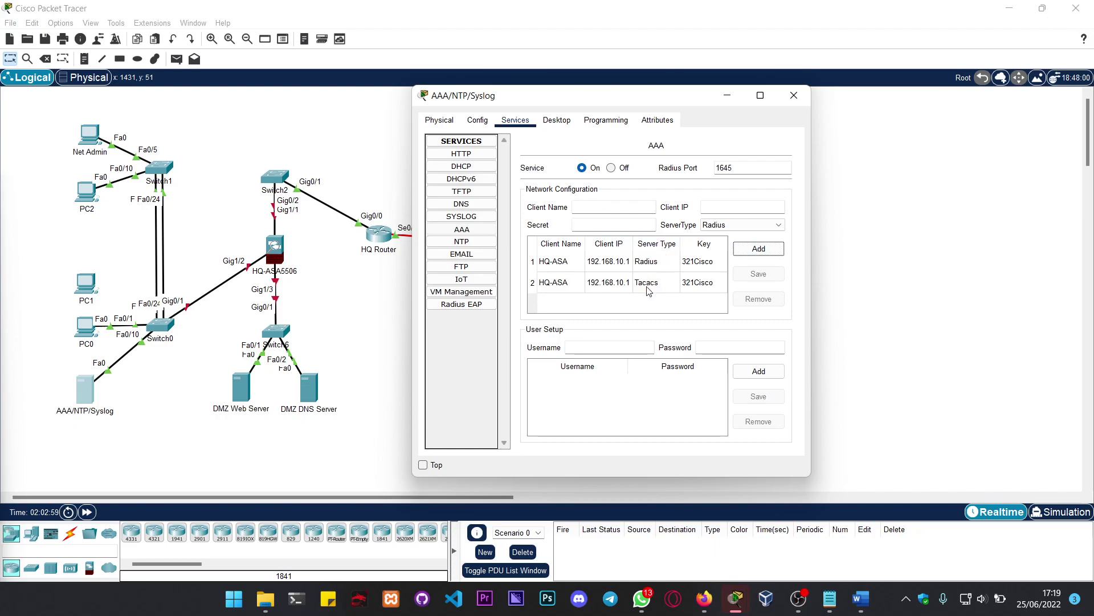
Step: Add the user ar1admin with its password to the AAA user list
{"action": "left_click", "coordinate": [590, 349]}
{"action": "type", "text": "ar1admin"}
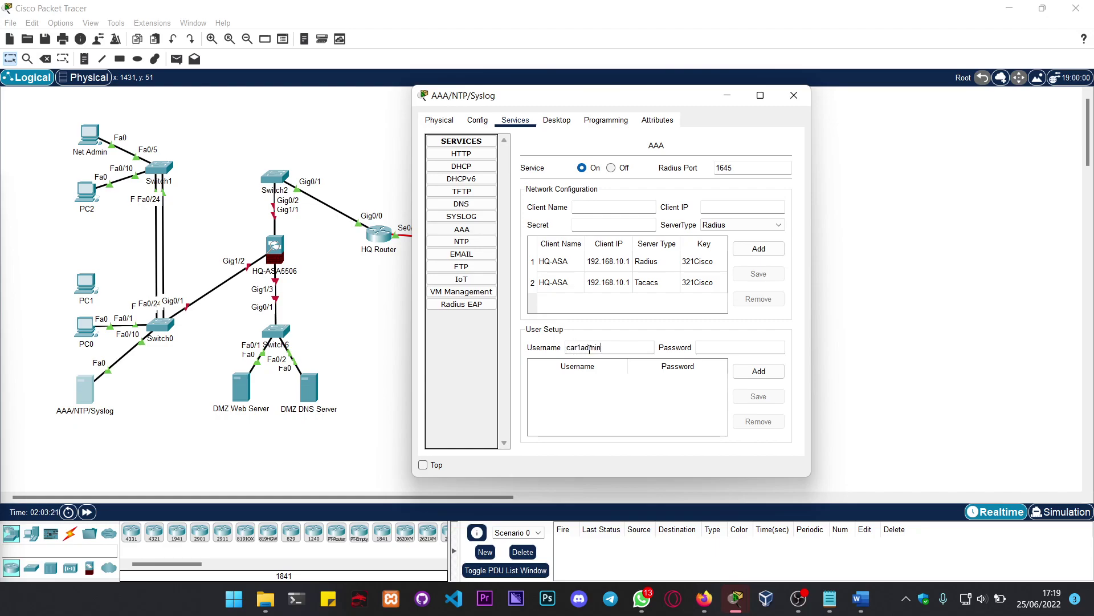
{"action": "key", "text": "Tab"}
{"action": "type", "text": "AdminSystem"}
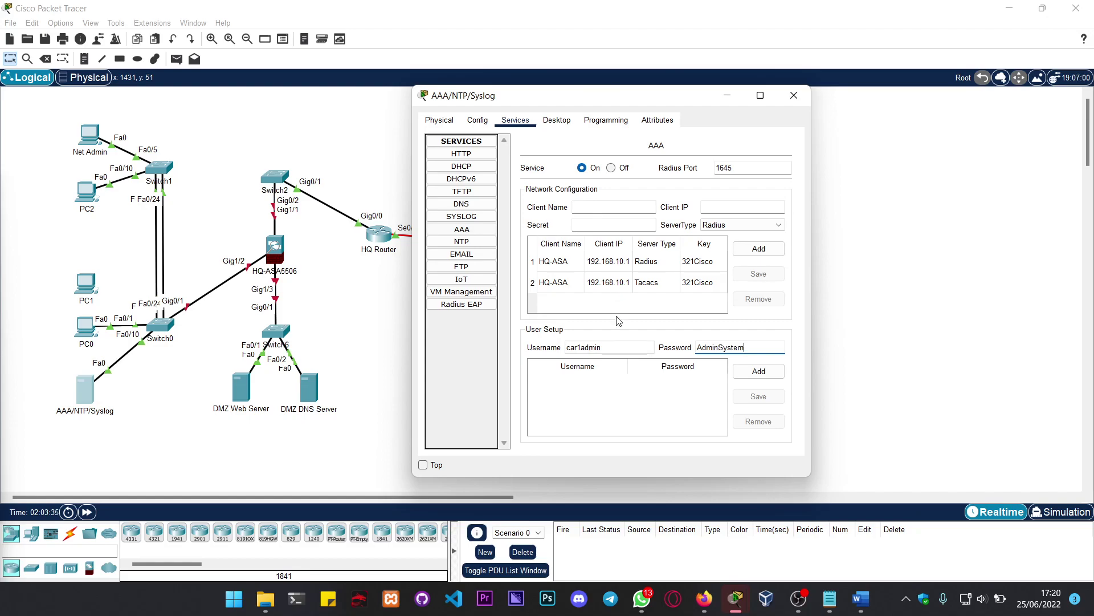
{"action": "left_click", "coordinate": [752, 373]}
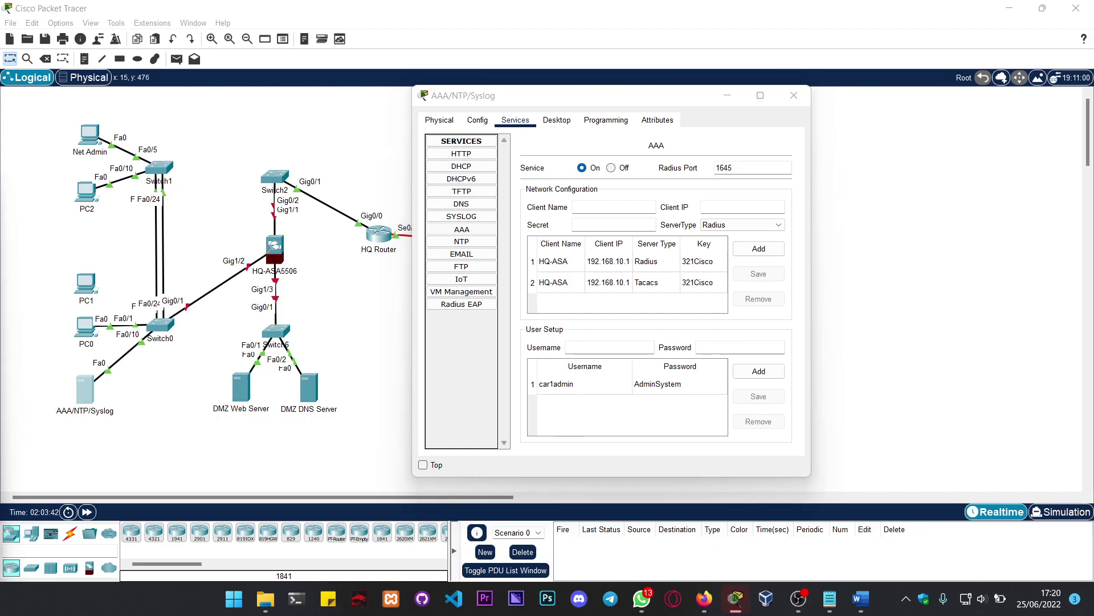
Step: Review the EMAIL, NTP, FTP, IoT, VM Management and Radius EAP service pages
{"action": "left_click", "coordinate": [462, 254]}
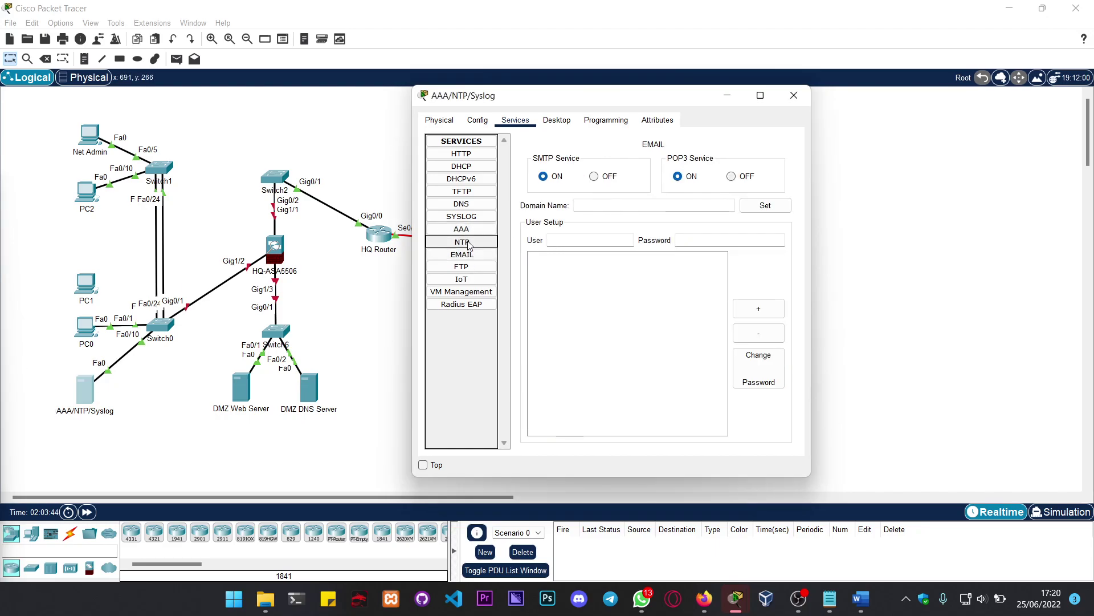
{"action": "left_click", "coordinate": [466, 241]}
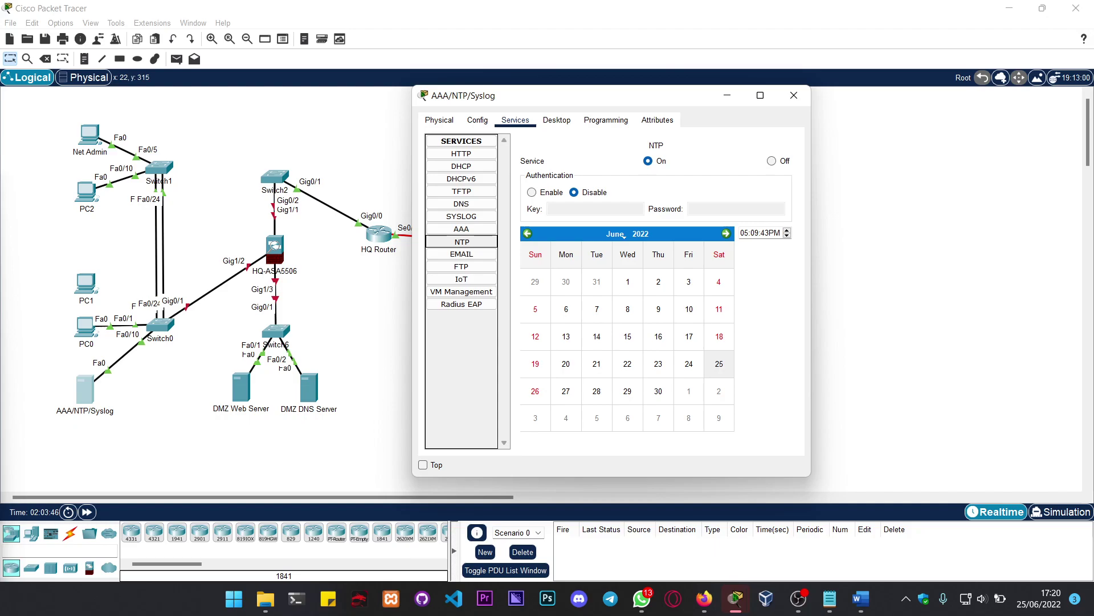
{"action": "left_click", "coordinate": [460, 256]}
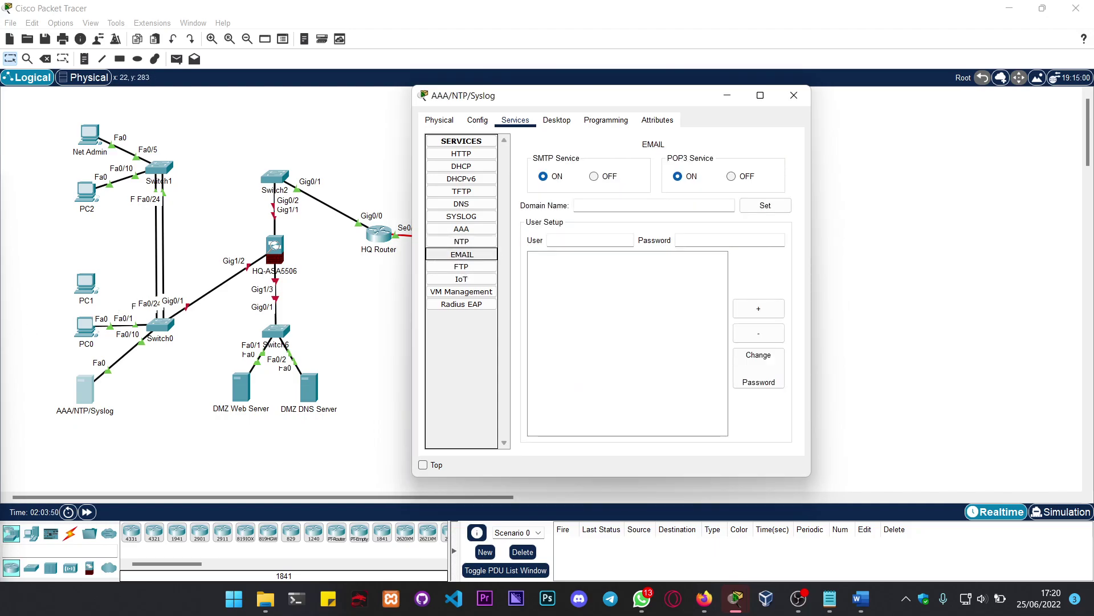
{"action": "left_click", "coordinate": [461, 267]}
{"action": "left_click", "coordinate": [463, 281]}
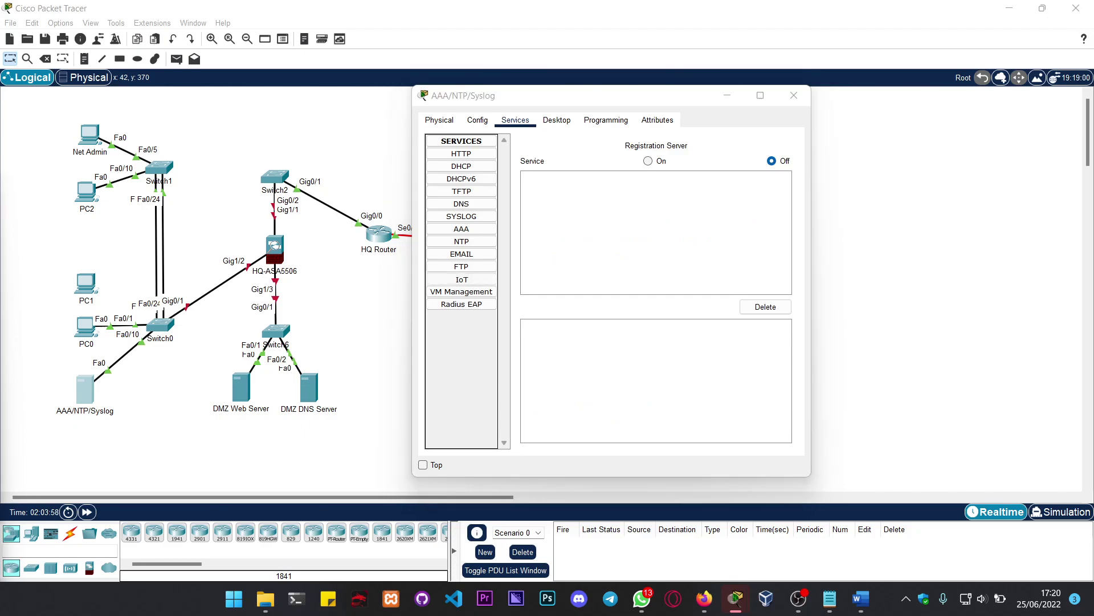
{"action": "left_click", "coordinate": [468, 292]}
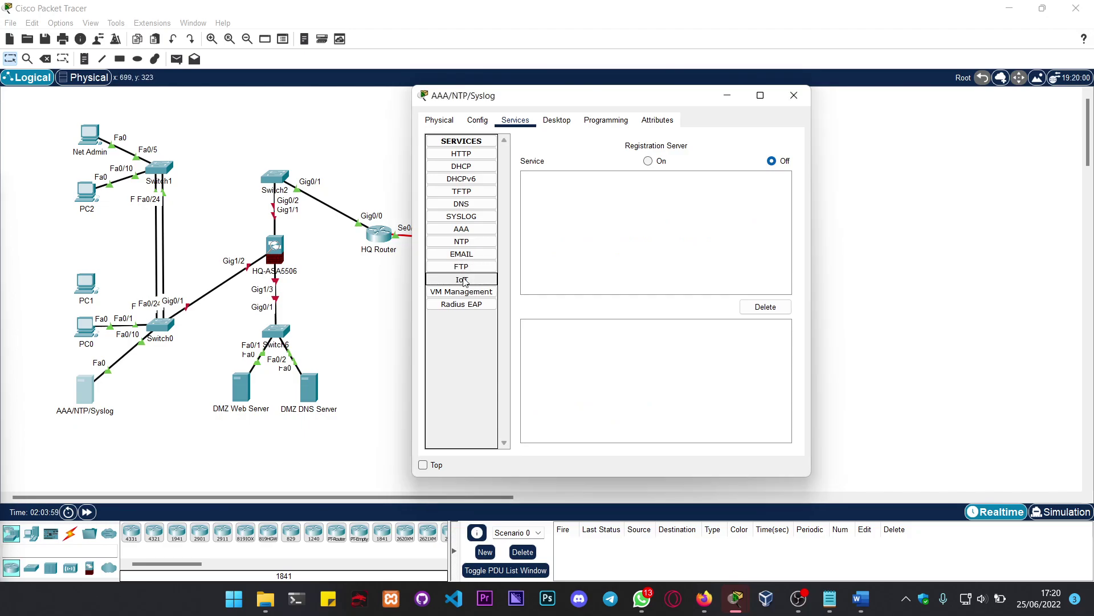
{"action": "left_click", "coordinate": [466, 304]}
Step: Step back through the service pages to AAA and close the server window
{"action": "left_click", "coordinate": [466, 291]}
{"action": "left_click", "coordinate": [468, 279]}
{"action": "left_click", "coordinate": [469, 268]}
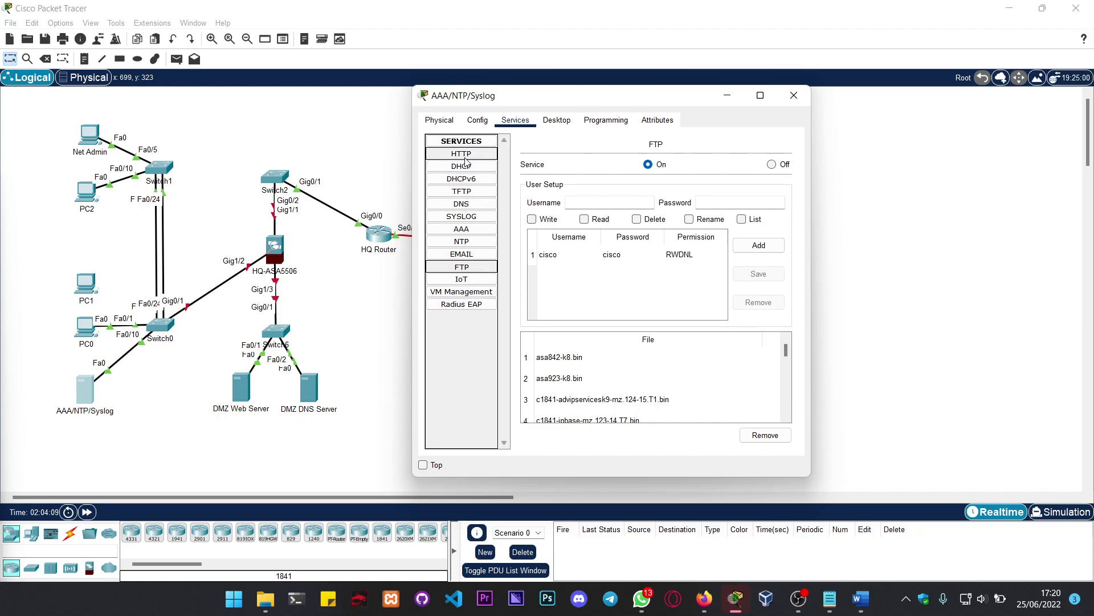
{"action": "left_click", "coordinate": [461, 254]}
{"action": "left_click", "coordinate": [462, 229]}
{"action": "left_click", "coordinate": [461, 217]}
{"action": "left_click", "coordinate": [462, 229]}
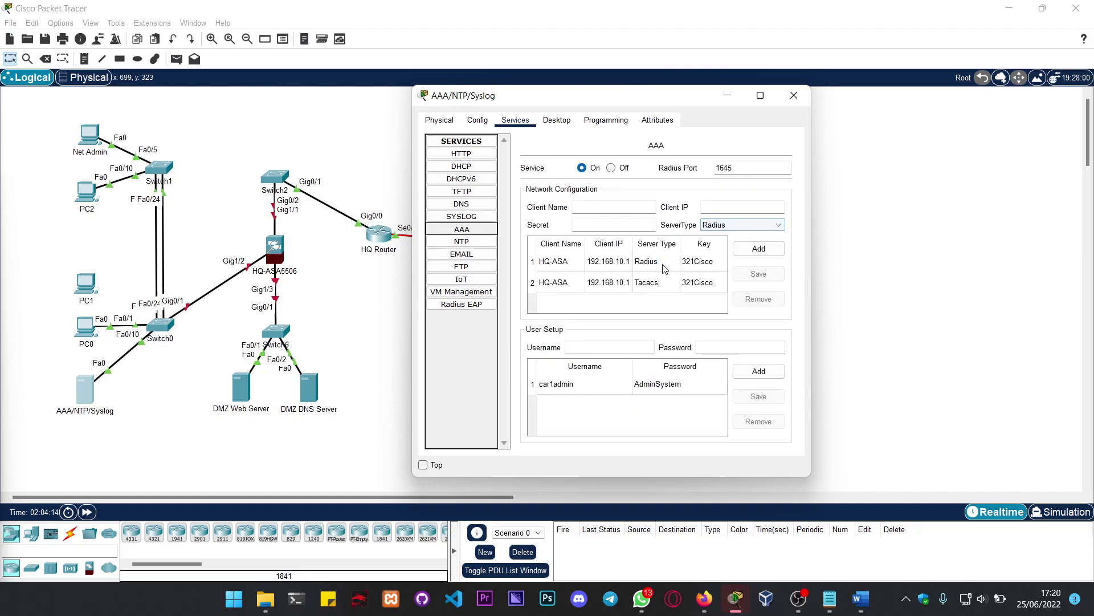
{"action": "left_click", "coordinate": [794, 97]}
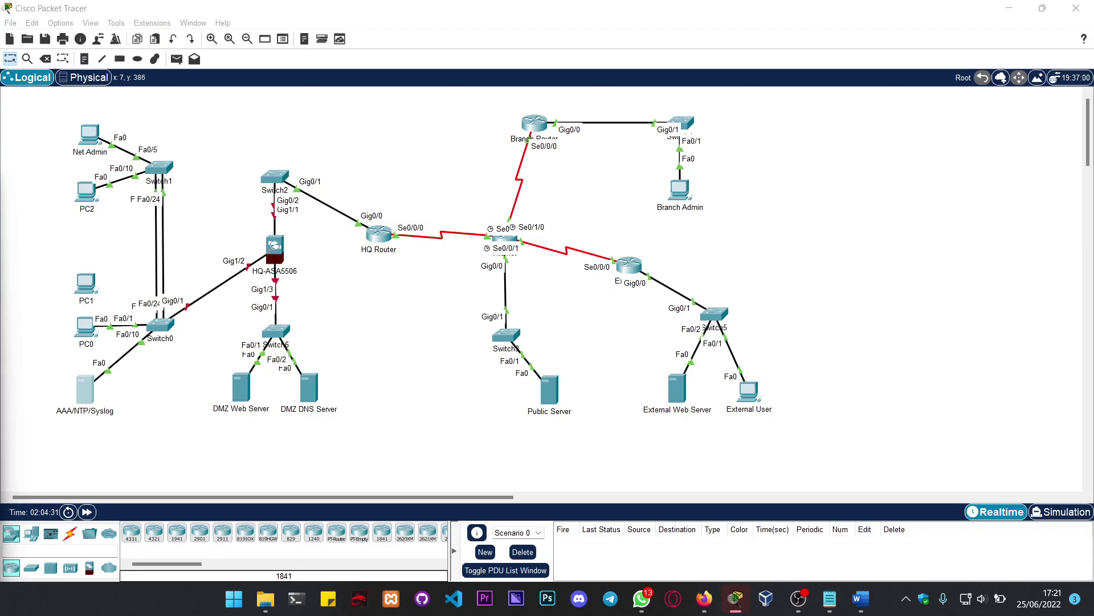
Step: Turn on the DHCP service of the DMZ Web Server
{"action": "left_click", "coordinate": [255, 397]}
{"action": "left_click", "coordinate": [452, 121]}
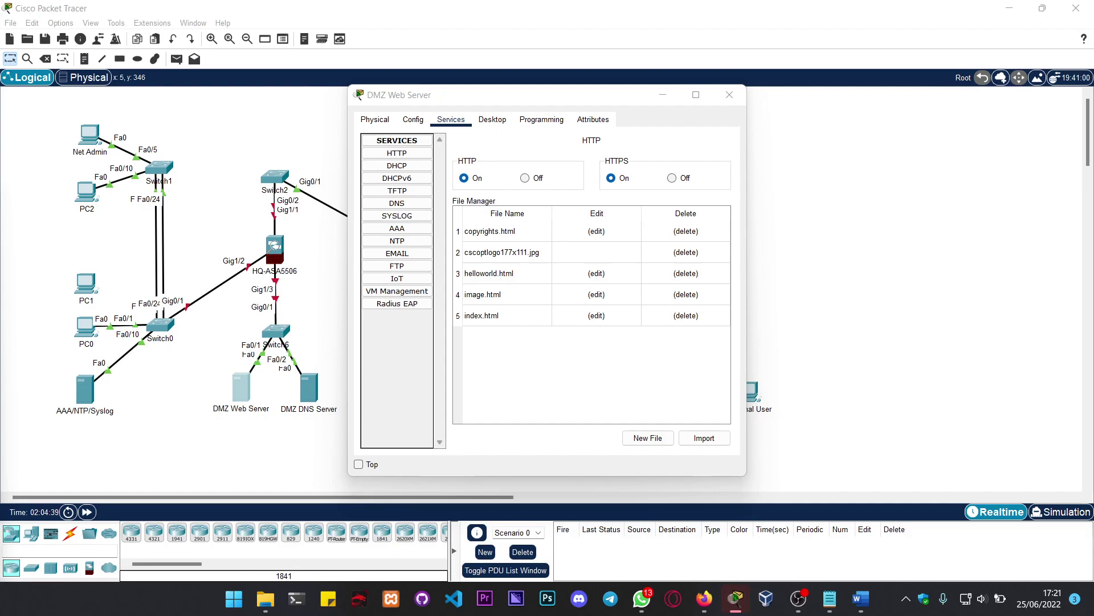
{"action": "left_click", "coordinate": [418, 153]}
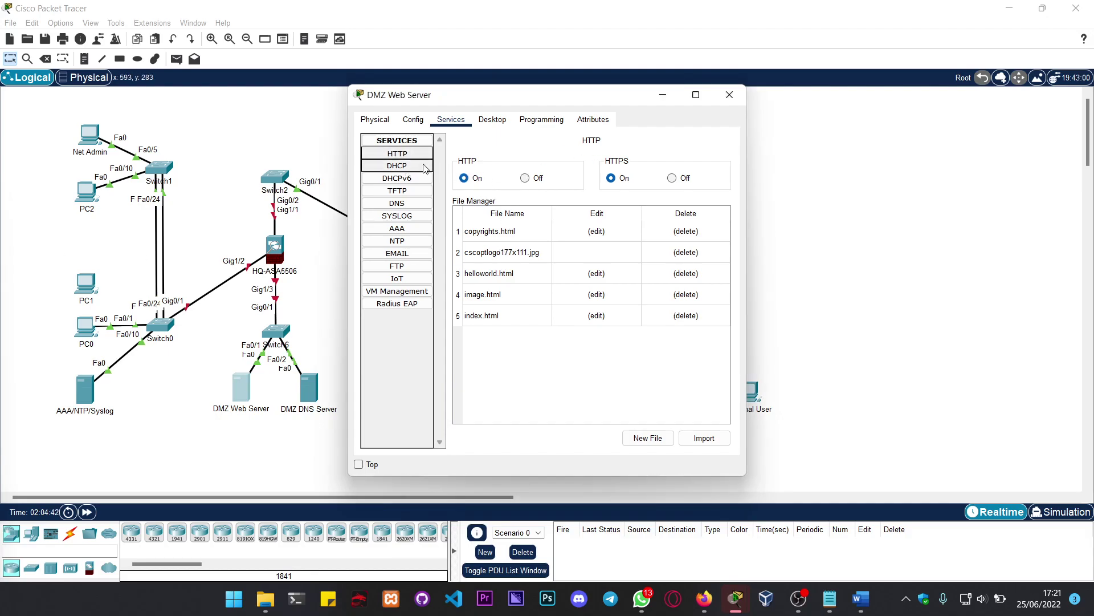
{"action": "left_click", "coordinate": [410, 166]}
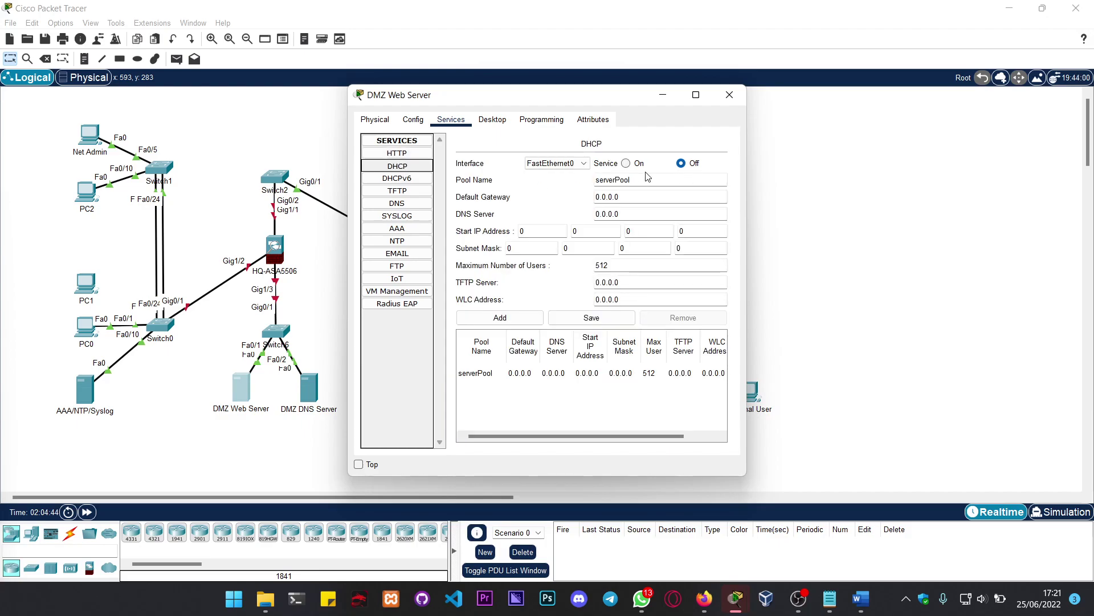
{"action": "left_click", "coordinate": [626, 163]}
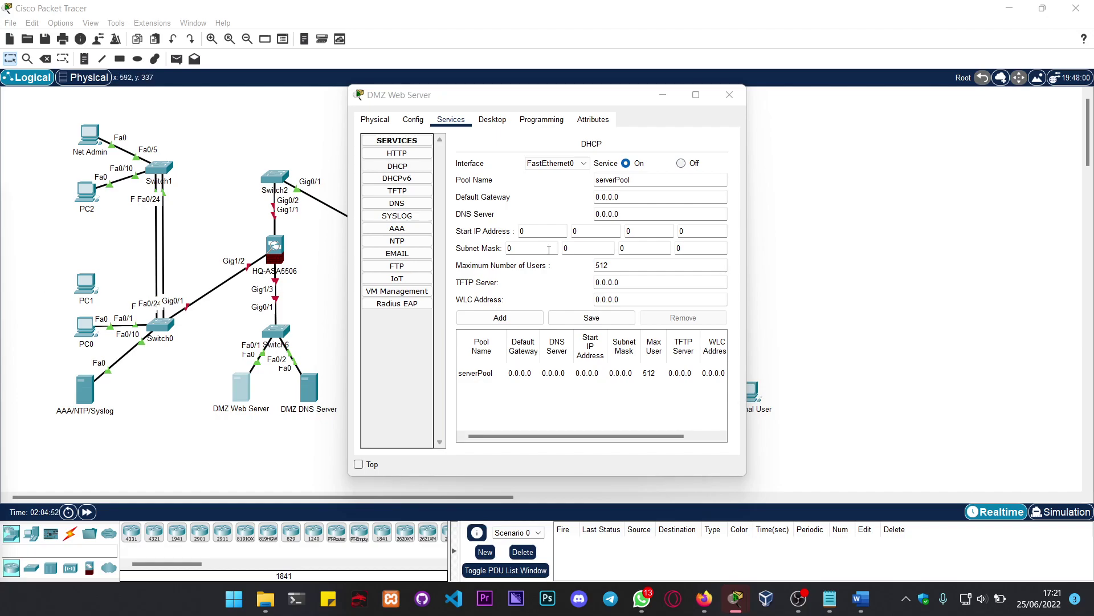
Step: Browse the Syslog, AAA, EMAIL, FTP, NTP, IoT, VM Management and Radius EAP pages, then close the window
{"action": "left_click", "coordinate": [405, 219]}
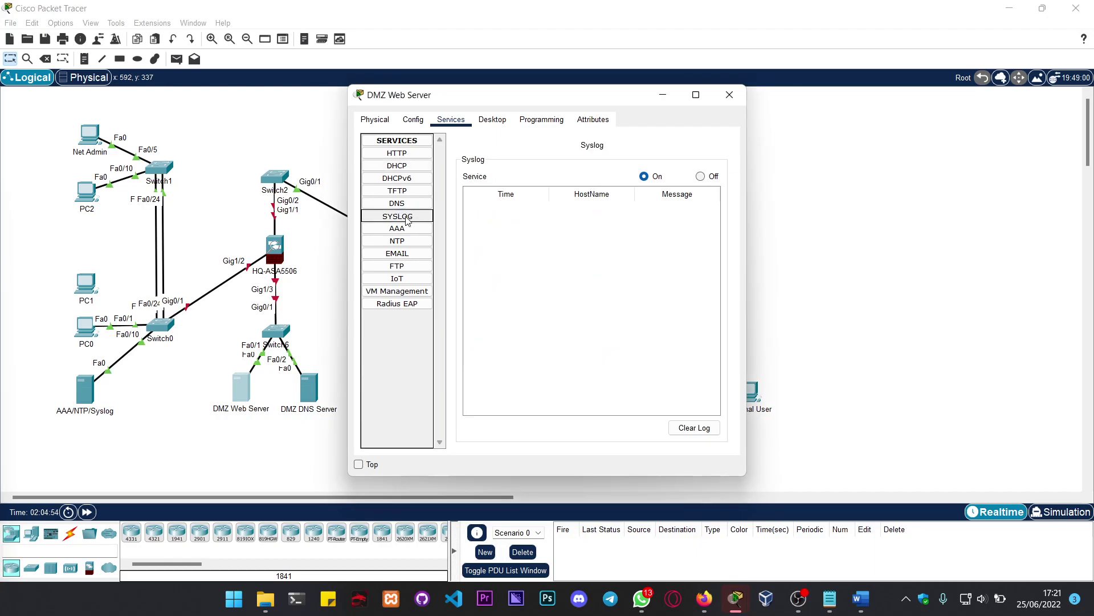
{"action": "left_click", "coordinate": [395, 229]}
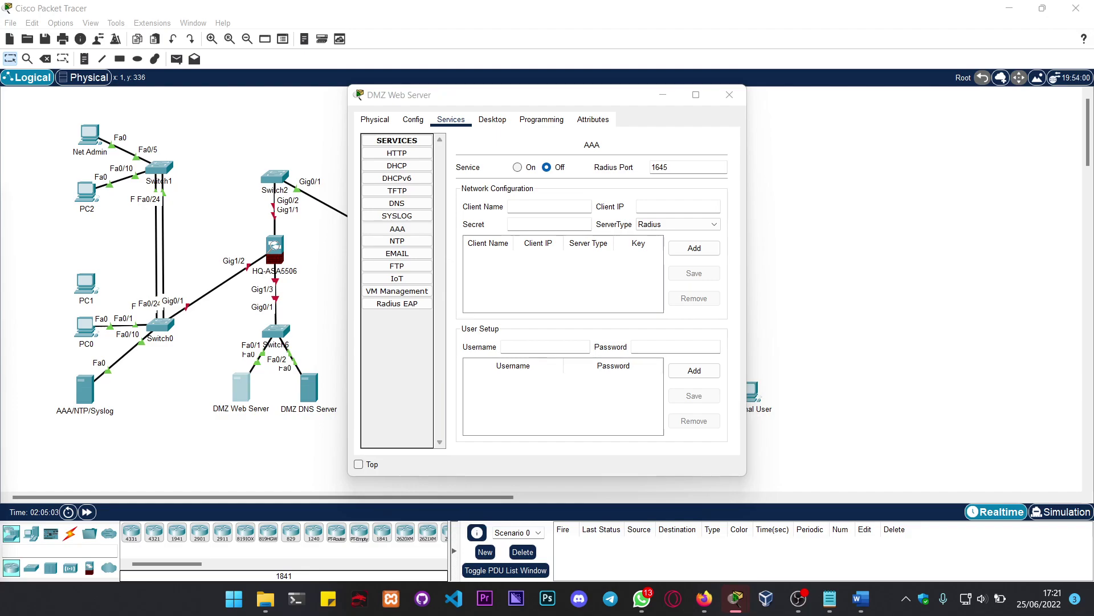
{"action": "left_click", "coordinate": [397, 254]}
{"action": "left_click", "coordinate": [398, 266]}
{"action": "key", "text": "Up"}
{"action": "key", "text": "Up"}
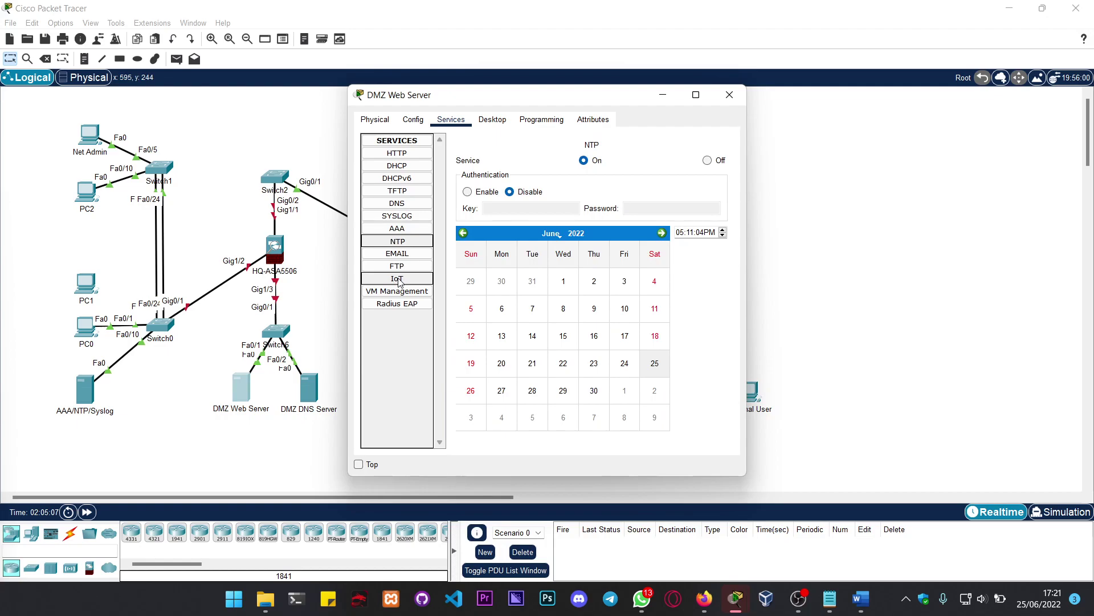
{"action": "left_click", "coordinate": [402, 274]}
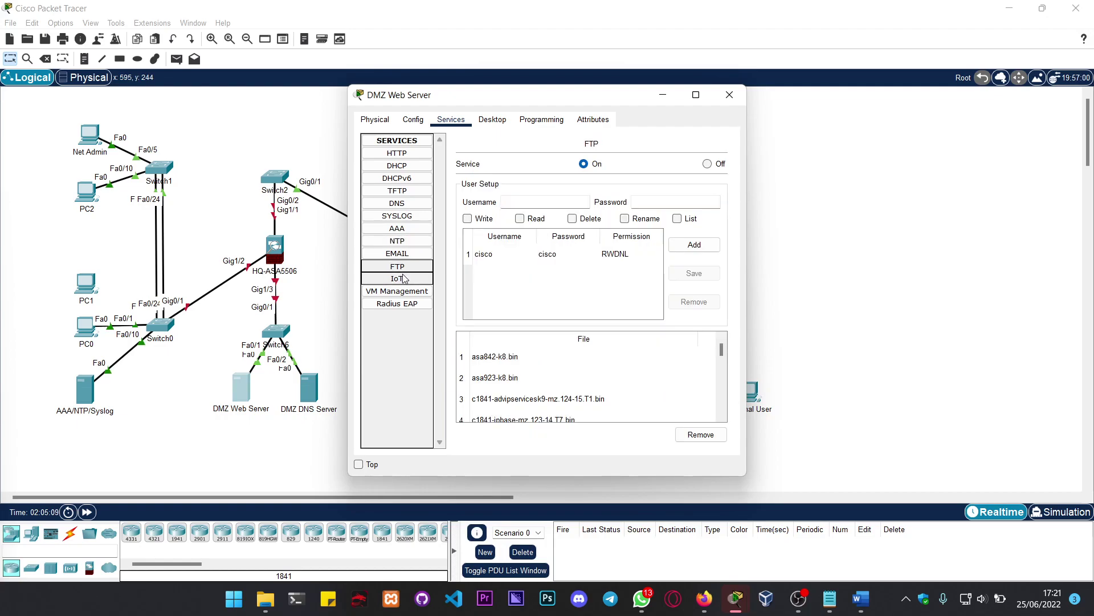
{"action": "left_click", "coordinate": [403, 277]}
{"action": "left_click", "coordinate": [405, 291]}
{"action": "left_click", "coordinate": [408, 307]}
{"action": "left_click", "coordinate": [407, 292]}
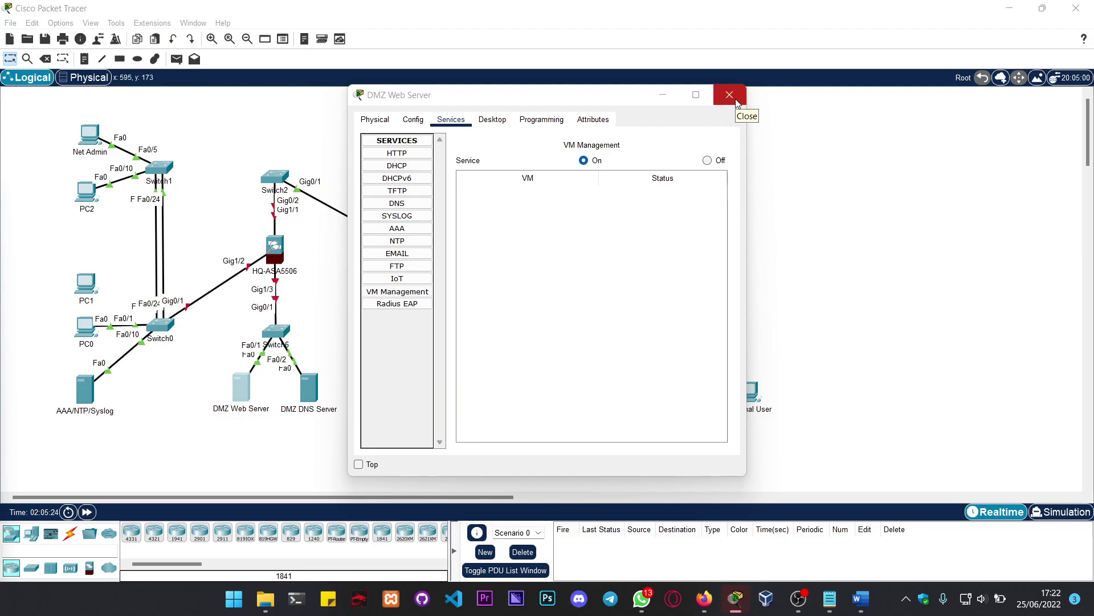
{"action": "left_click", "coordinate": [730, 94]}
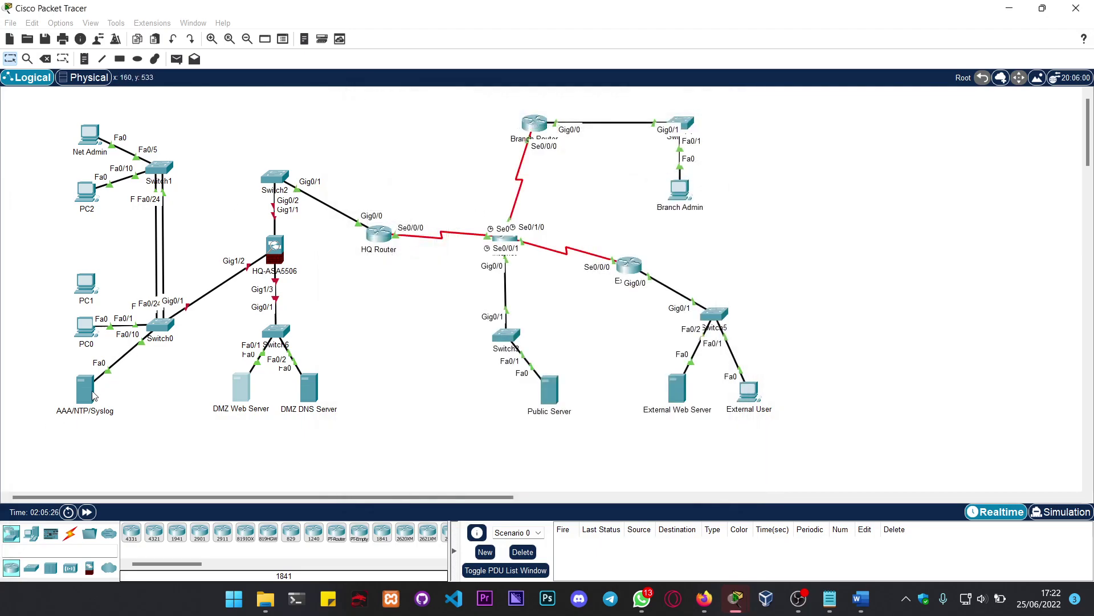
Step: Set the AAA/NTP/Syslog server's IPv4 address to 192.168.10.10, mask 255.255.255.0, and close it
{"action": "left_click", "coordinate": [85, 390]}
{"action": "key", "text": "alt+Tab"}
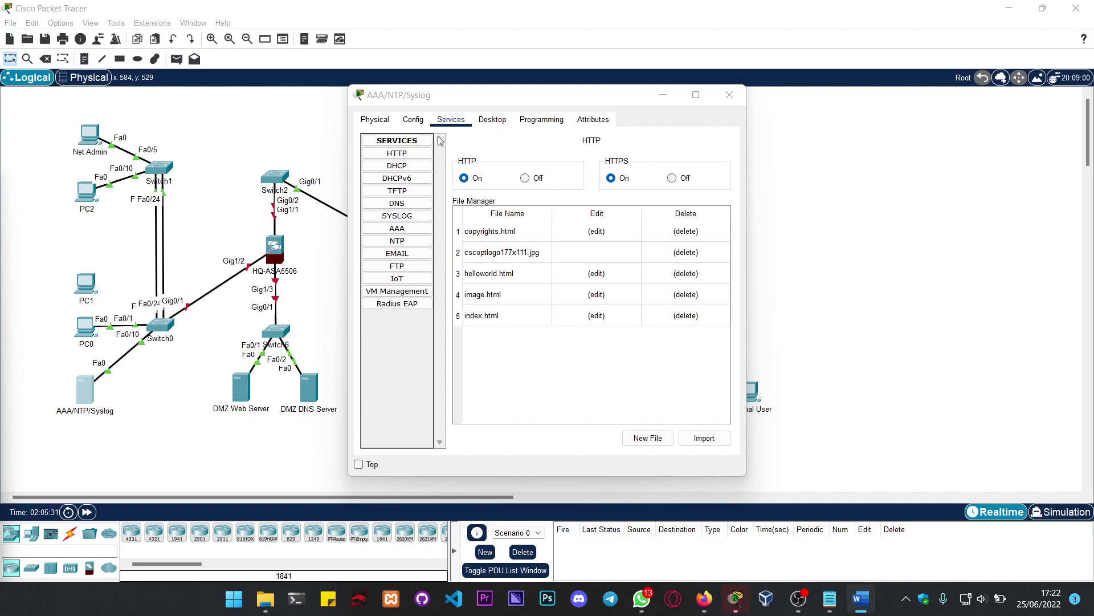
{"action": "left_click", "coordinate": [413, 119]}
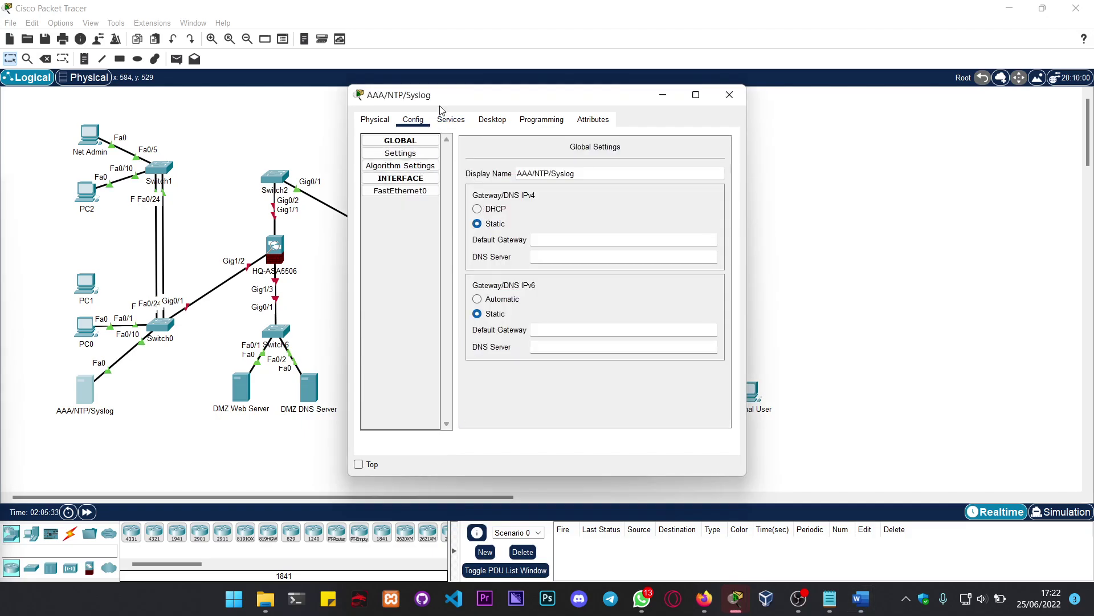
{"action": "left_click", "coordinate": [493, 119]}
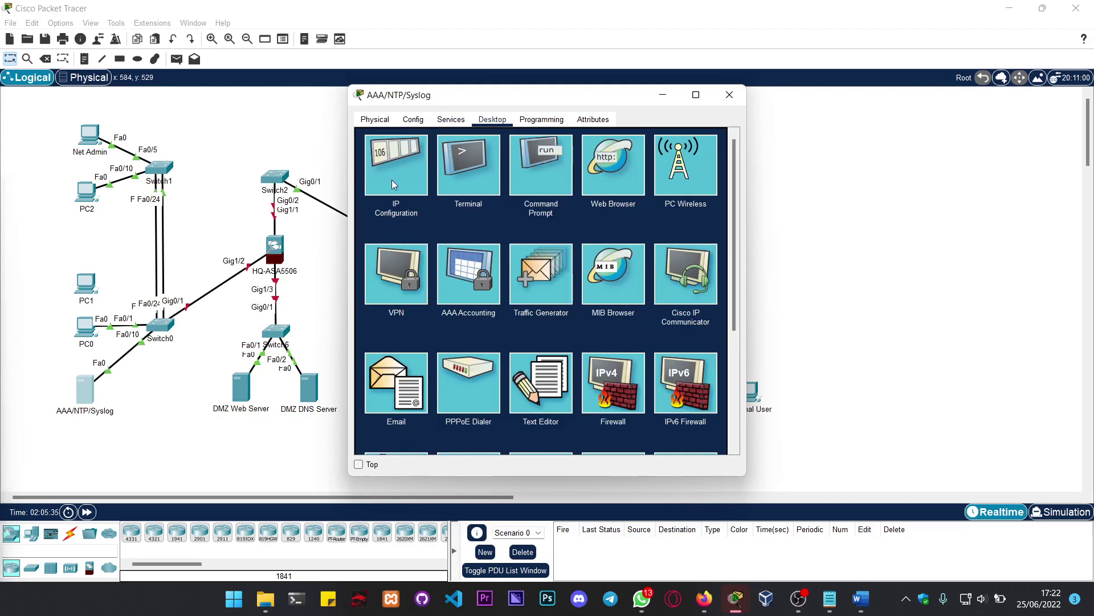
{"action": "left_click", "coordinate": [392, 179]}
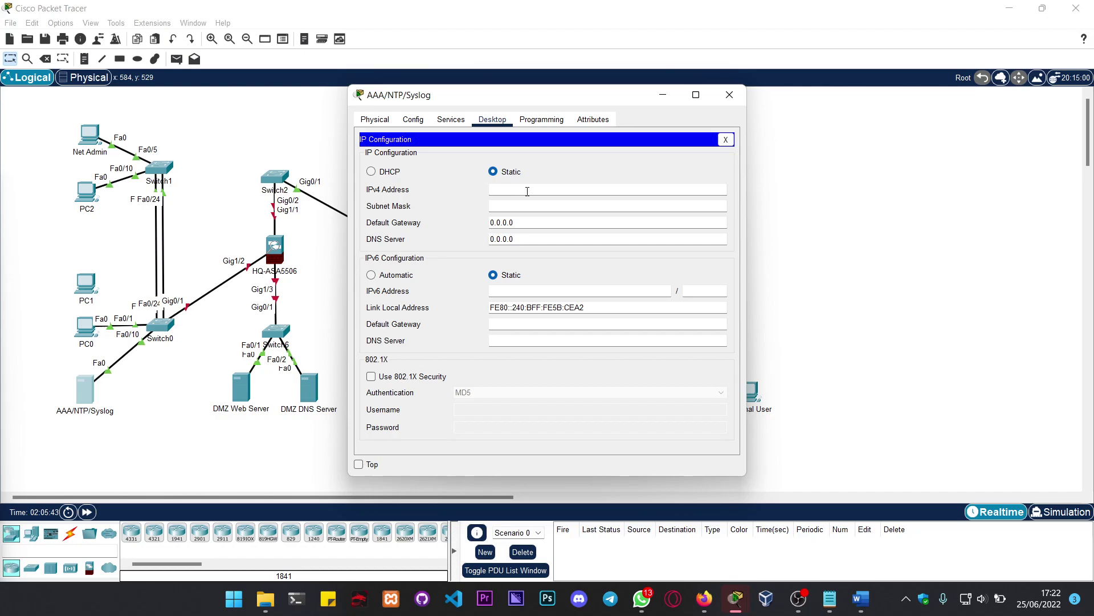
{"action": "type", "text": "192.168.10.10"}
{"action": "key", "text": "Tab"}
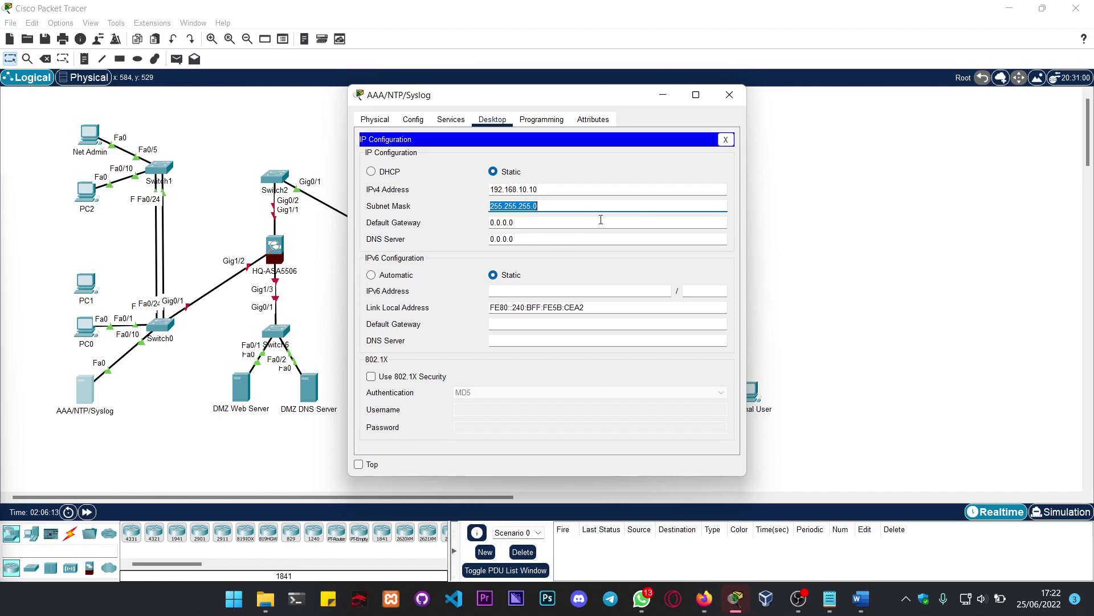
{"action": "left_click", "coordinate": [726, 98]}
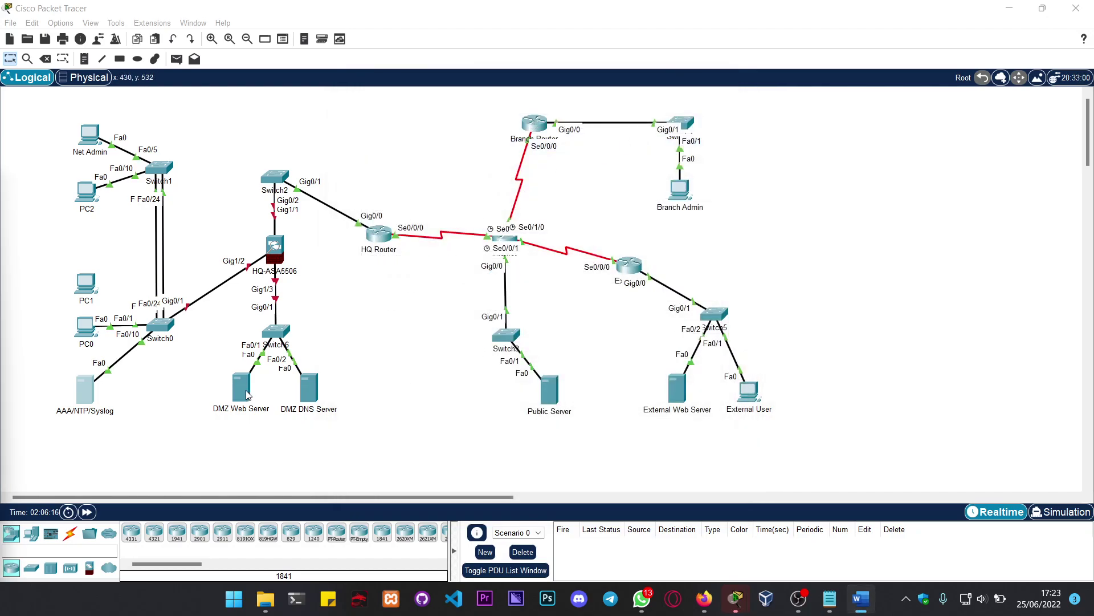
Step: In the DMZ Web Server's IP Configuration, enter 192.168.20.2 and auto-fill mask 255.255.255.0
{"action": "left_click", "coordinate": [243, 391]}
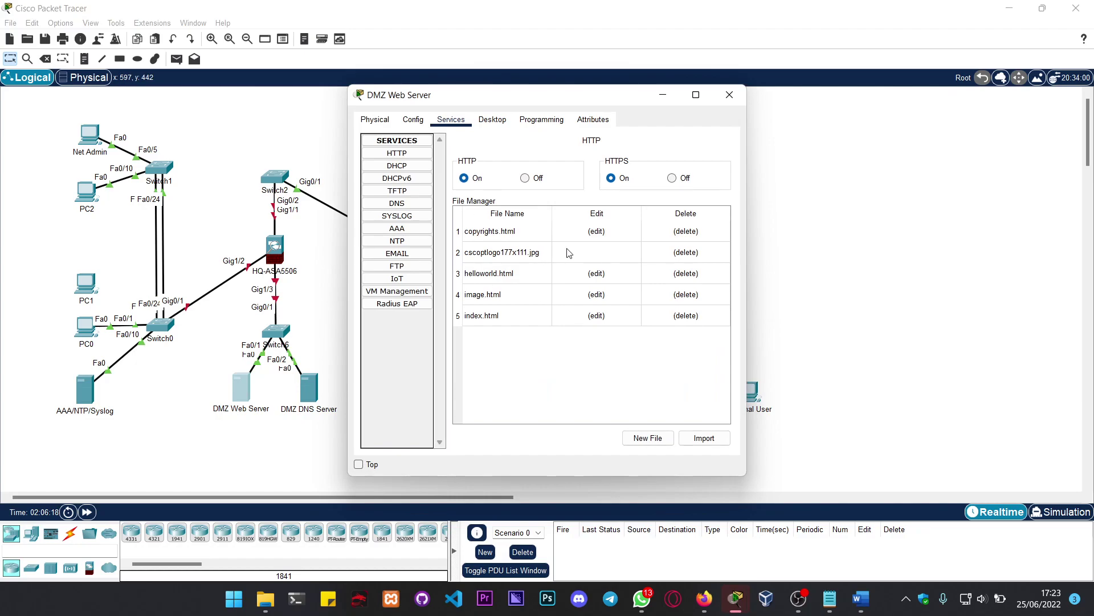
{"action": "left_click", "coordinate": [405, 165]}
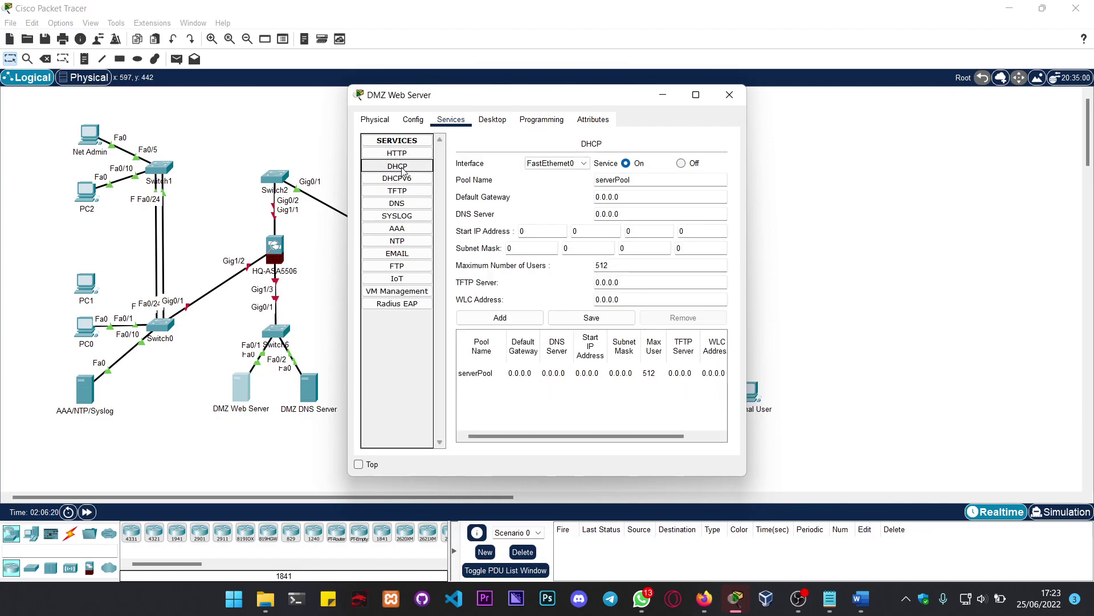
{"action": "left_click", "coordinate": [491, 119]}
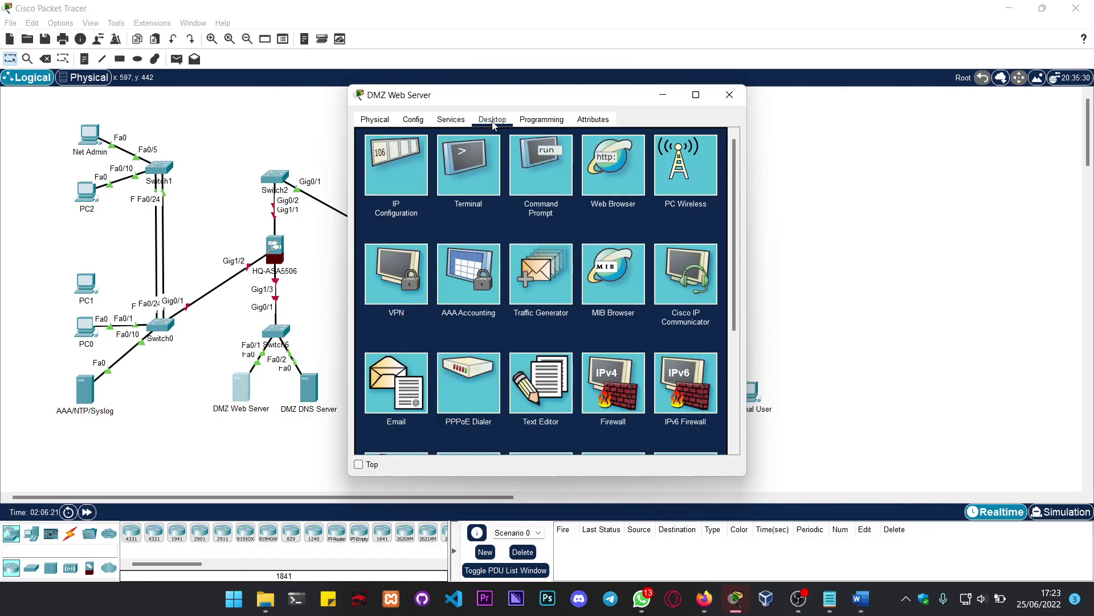
{"action": "left_click", "coordinate": [422, 185]}
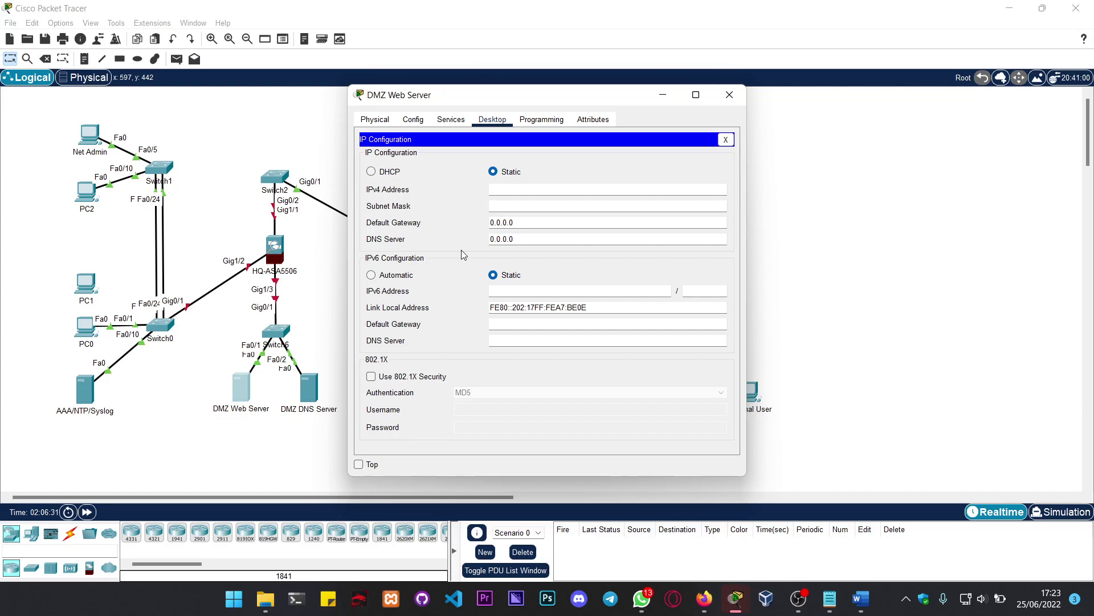
{"action": "type", "text": "192.168.20.2"}
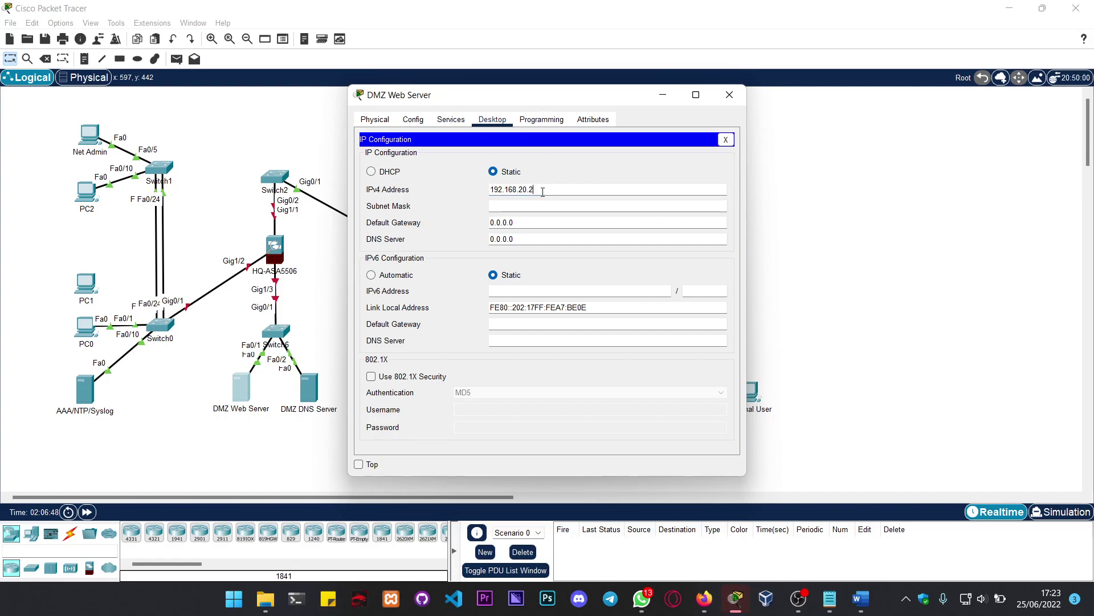
{"action": "left_click", "coordinate": [542, 193]}
{"action": "left_click", "coordinate": [549, 204]}
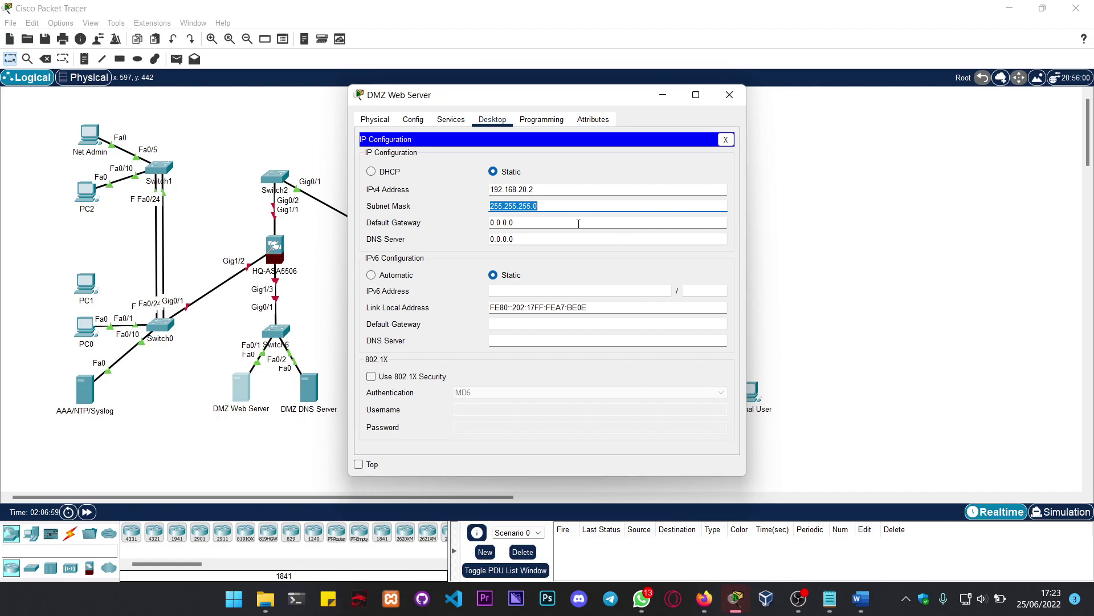
Step: Enter default gateway 192.168.20.1 and DNS 192.268.20.5, then try closing the Web Server window
{"action": "key", "text": "Tab"}
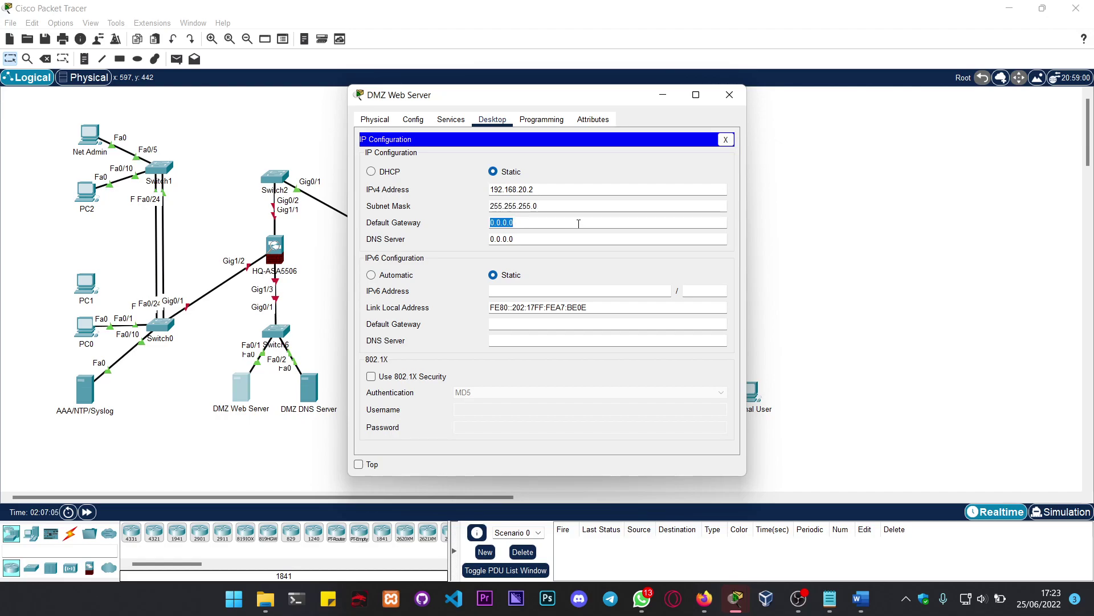
{"action": "type", "text": "192.16"}
{"action": "type", "text": "8."}
{"action": "type", "text": "20."}
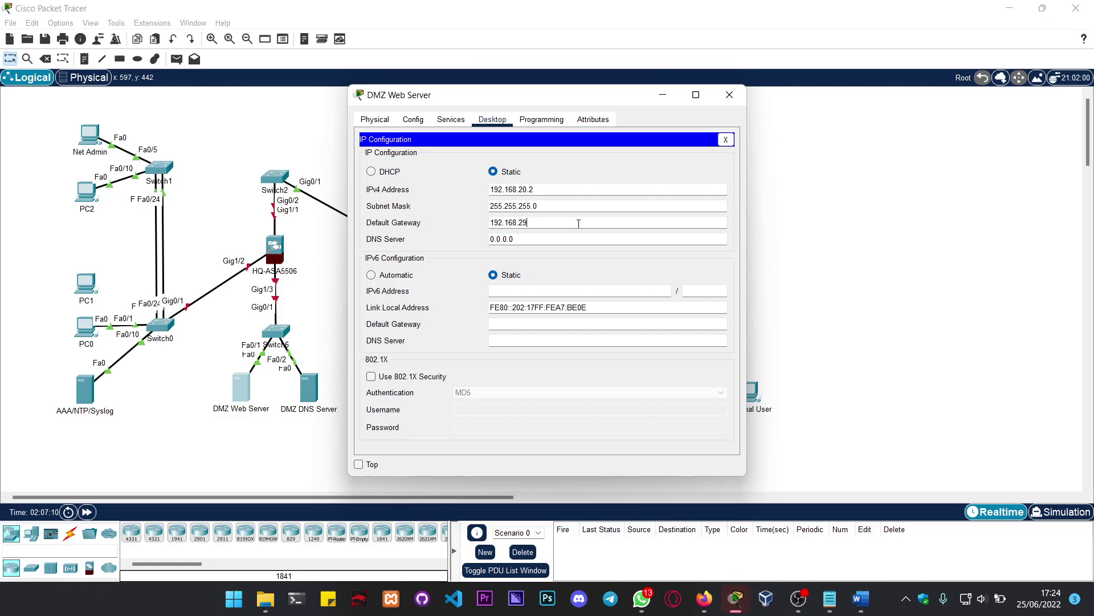
{"action": "type", "text": "1"}
{"action": "key", "text": "Tab"}
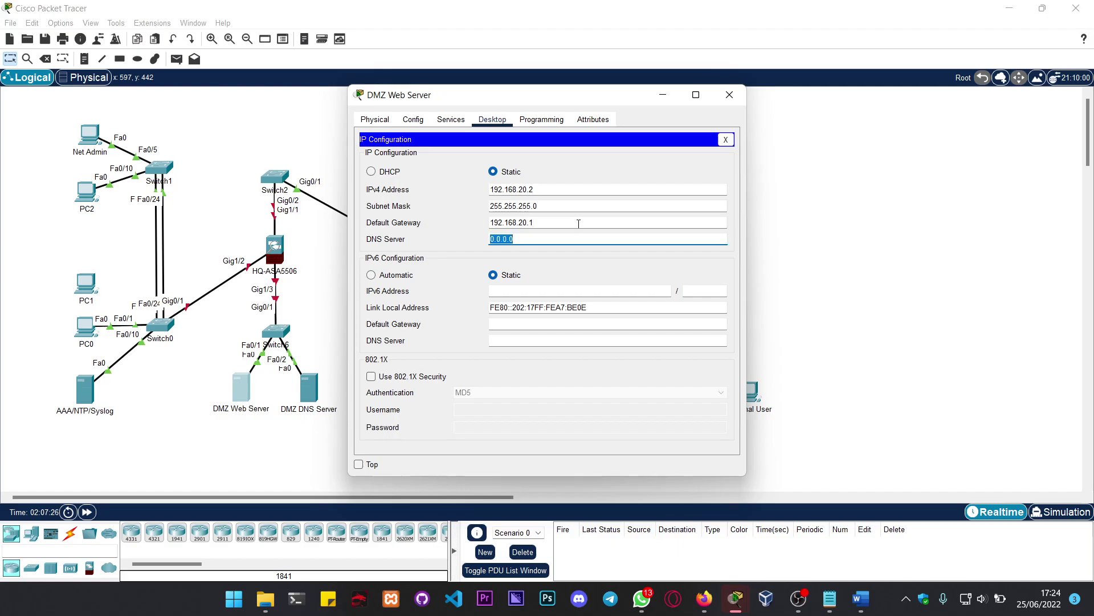
{"action": "type", "text": "19"}
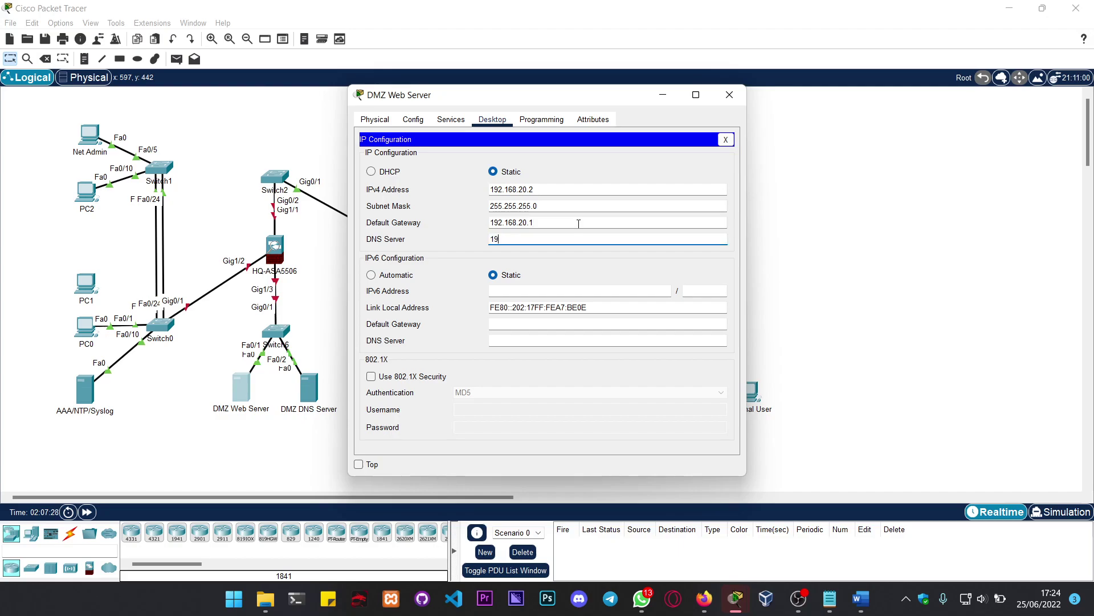
{"action": "type", "text": "2.268.20"}
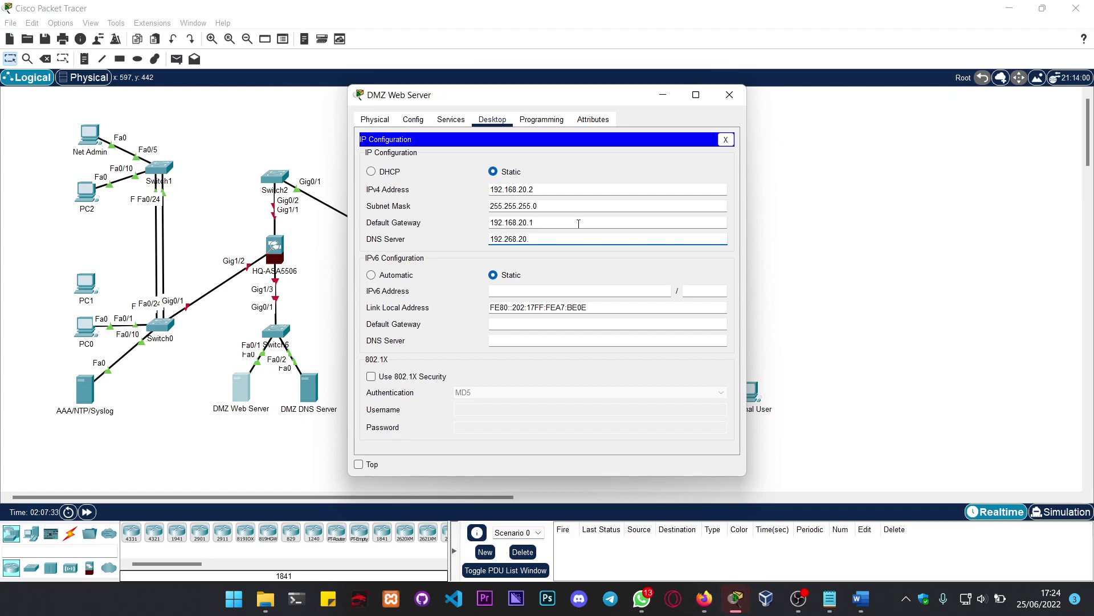
{"action": "type", "text": ".5"}
{"action": "left_click", "coordinate": [735, 104]}
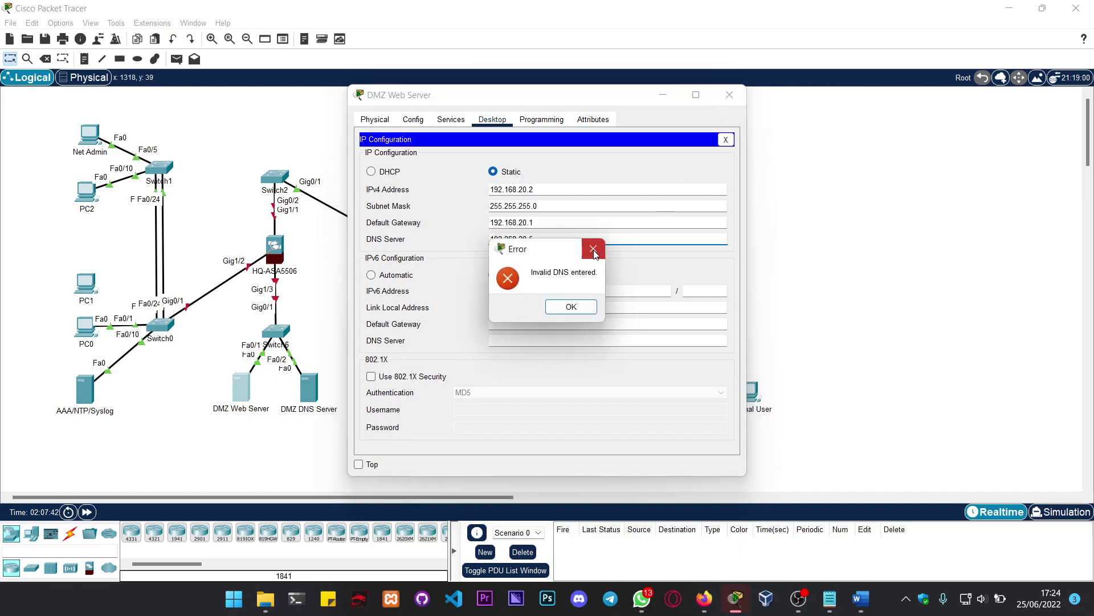
Step: Dismiss the invalid DNS error, recheck the Web Server's IP Configuration, and close its window
{"action": "key", "text": "Return"}
{"action": "left_click", "coordinate": [241, 388]}
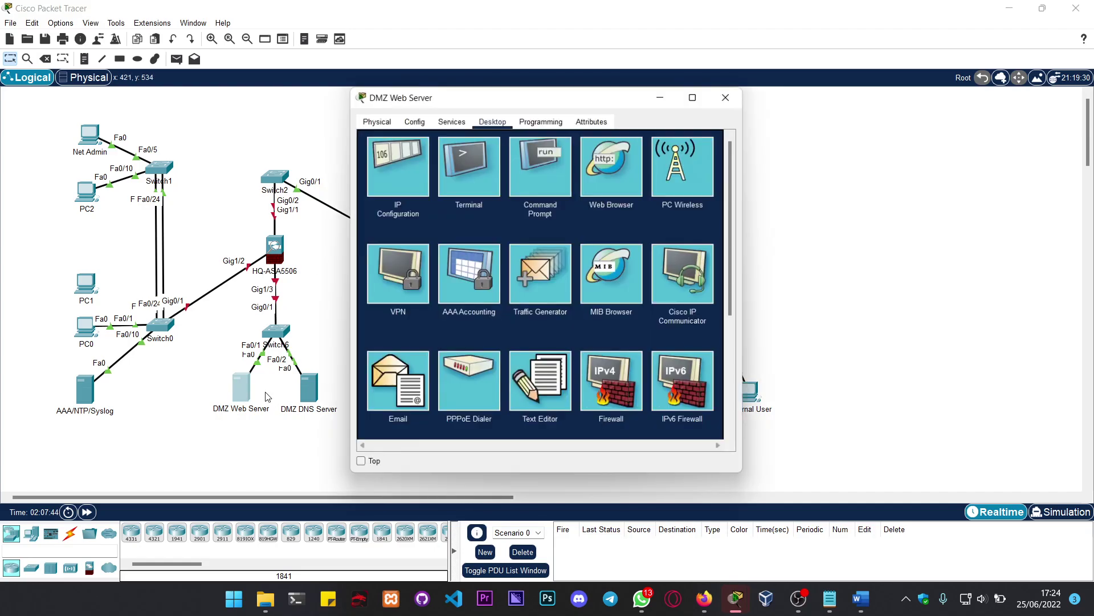
{"action": "left_click", "coordinate": [413, 119]}
{"action": "left_click", "coordinate": [493, 119]}
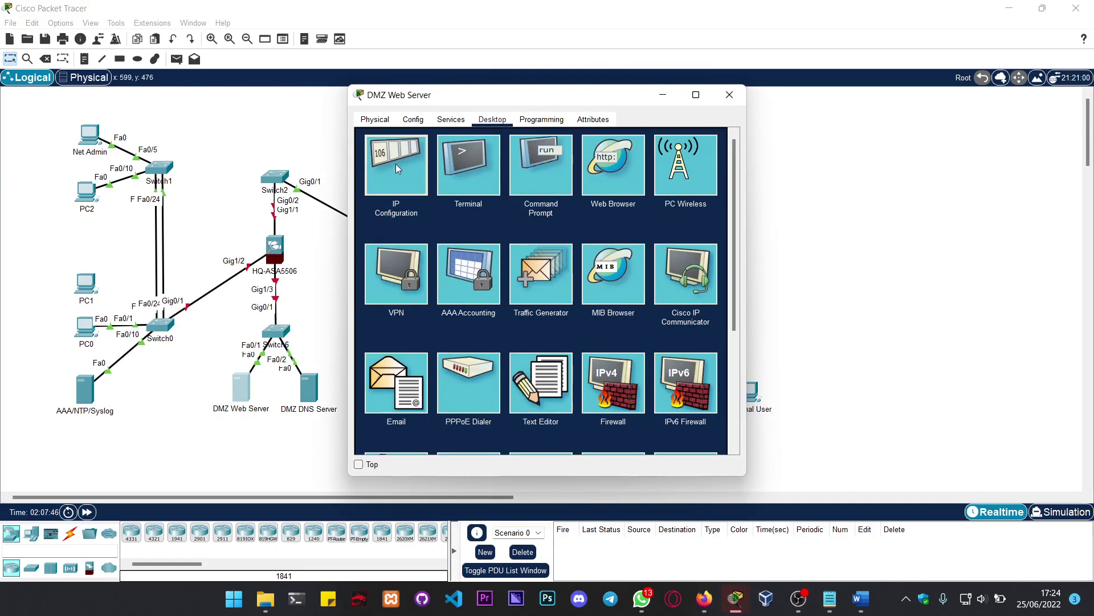
{"action": "left_click", "coordinate": [419, 178]}
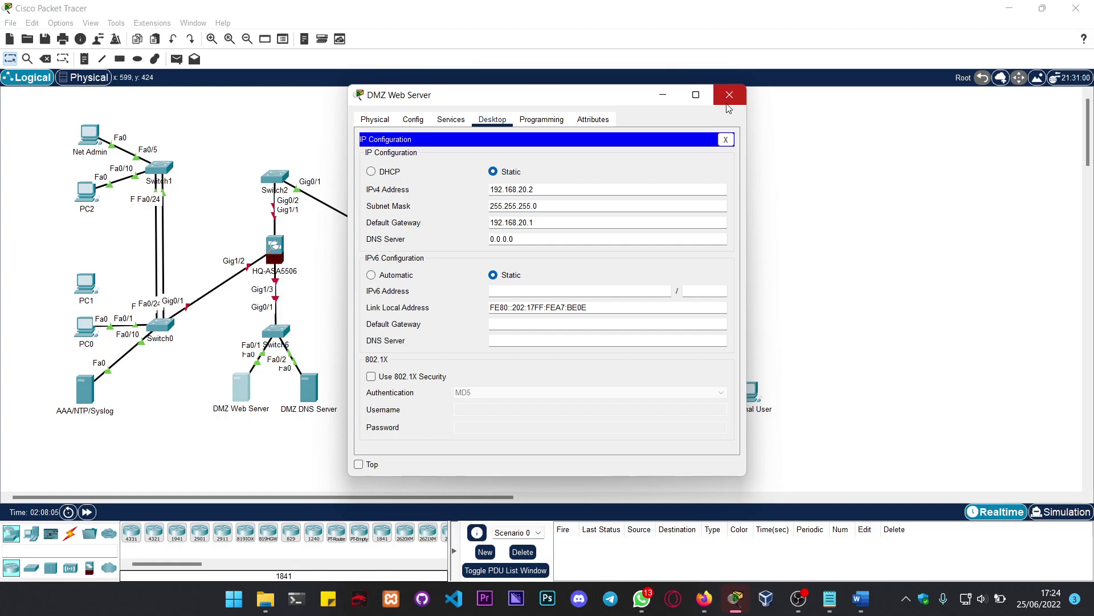
{"action": "left_click", "coordinate": [729, 96]}
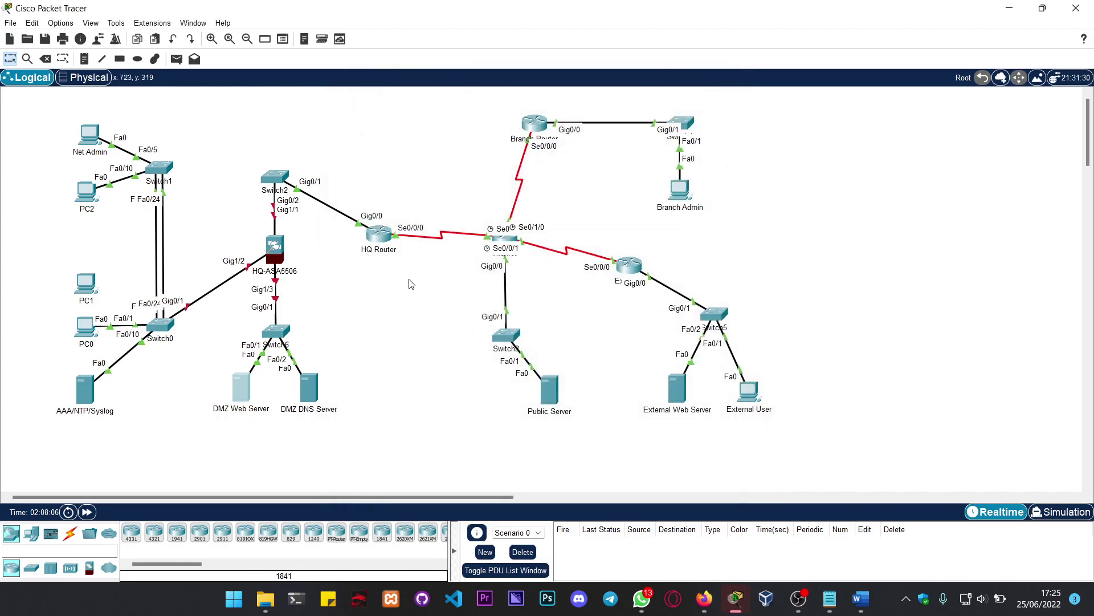
Step: Give the DMZ DNS Server IPv4 address 192.168.20.5 with mask 255.255.255.0
{"action": "left_click", "coordinate": [313, 396]}
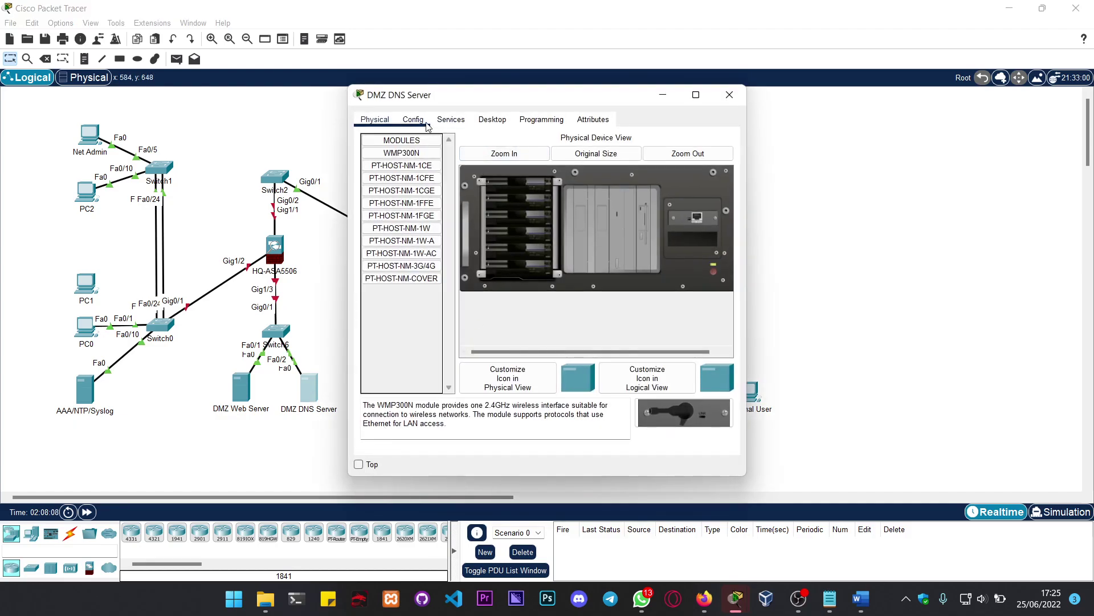
{"action": "left_click", "coordinate": [448, 121]}
{"action": "left_click", "coordinate": [494, 121]}
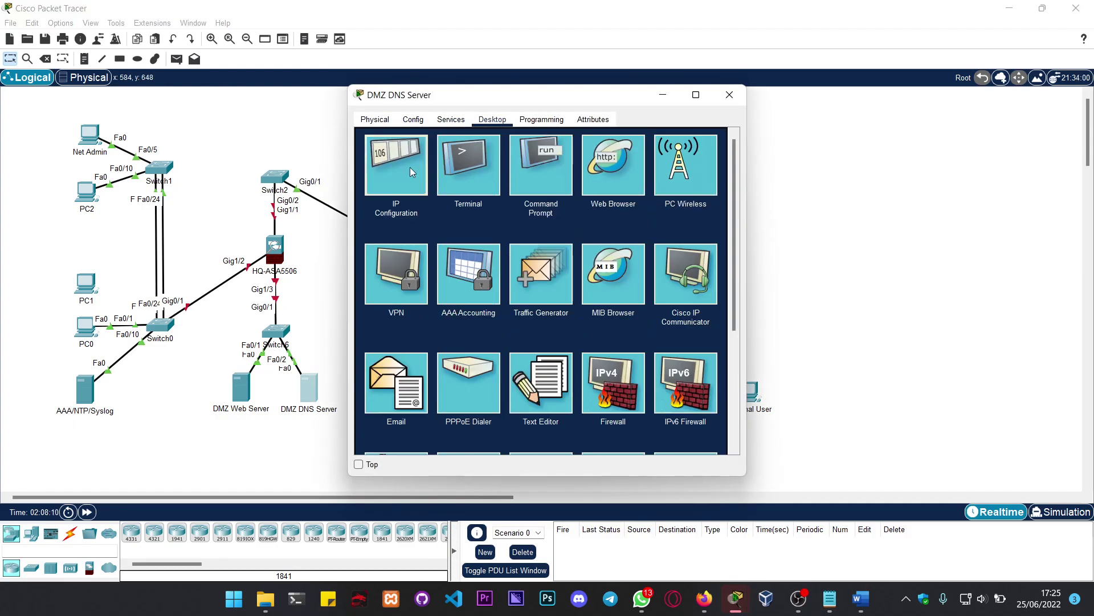
{"action": "left_click", "coordinate": [409, 166]}
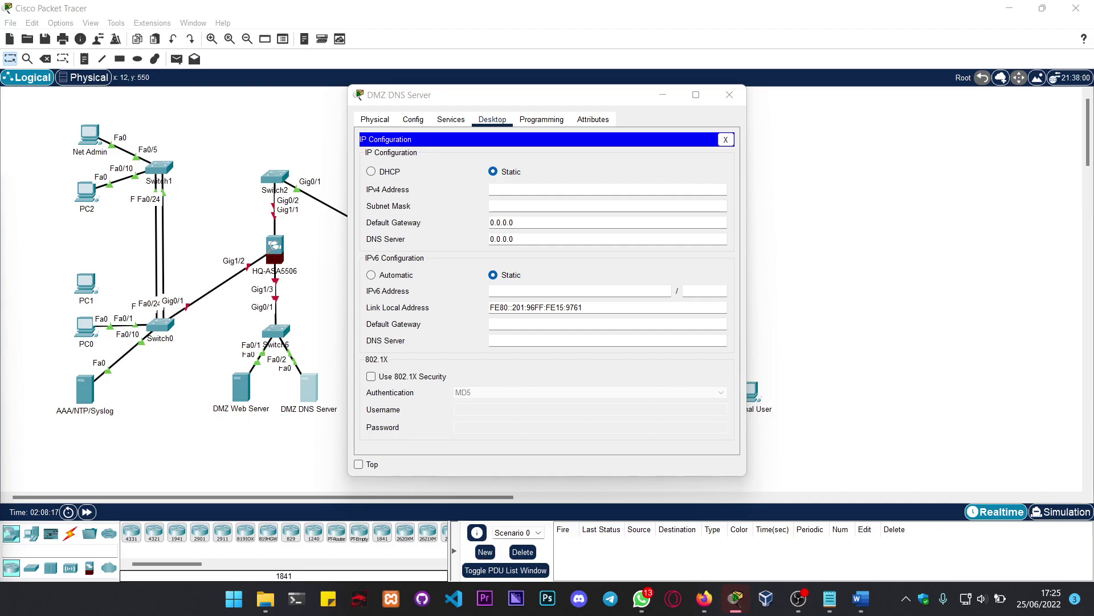
{"action": "left_click", "coordinate": [513, 192]}
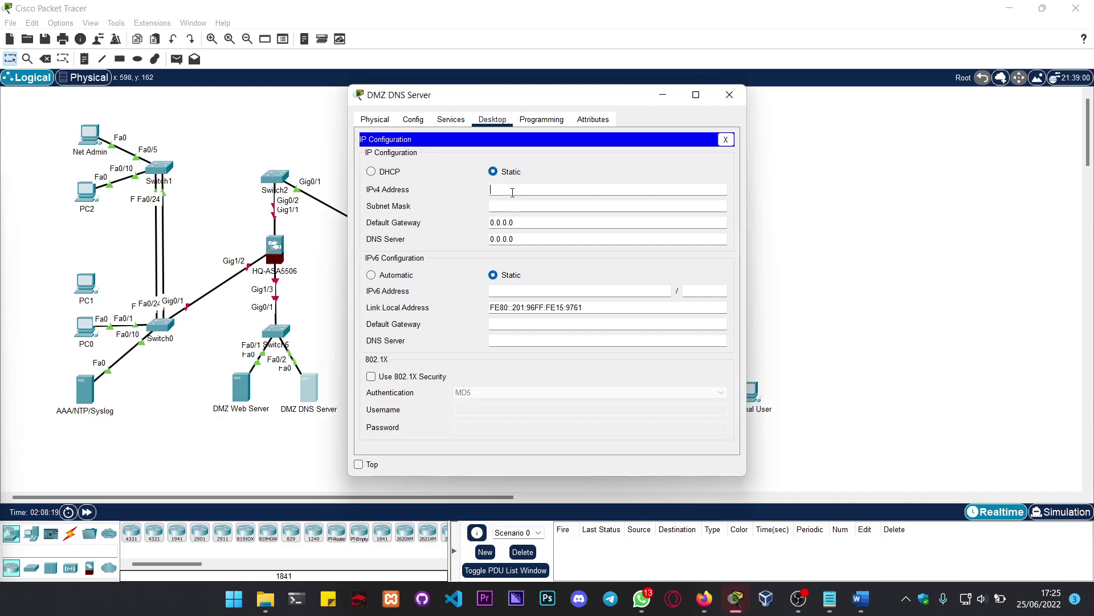
{"action": "type", "text": "192.168.20.5"}
{"action": "key", "text": "Tab"}
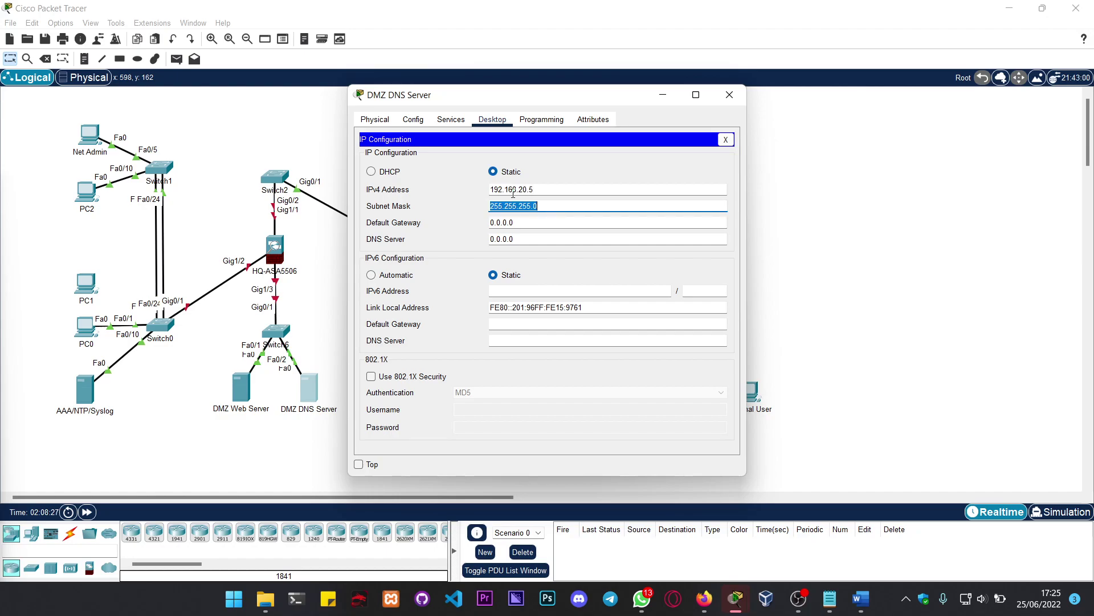
Step: Set its gateway to 192.168.20.1 and DNS server to 192.135.250.5, then close the window
{"action": "key", "text": "Tab"}
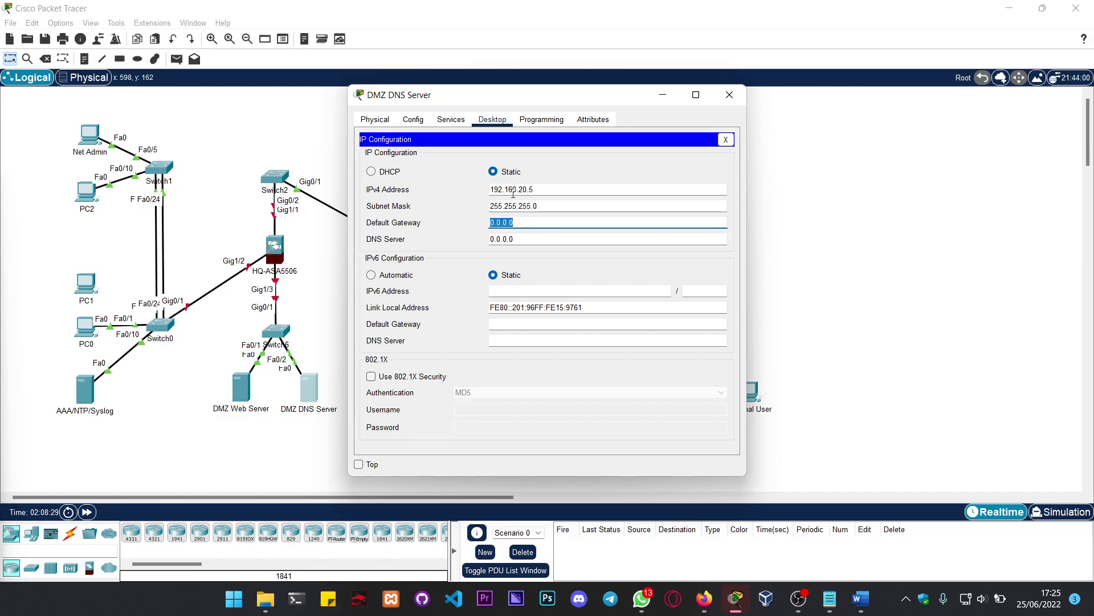
{"action": "type", "text": "192.168.20.1"}
{"action": "key", "text": "Tab"}
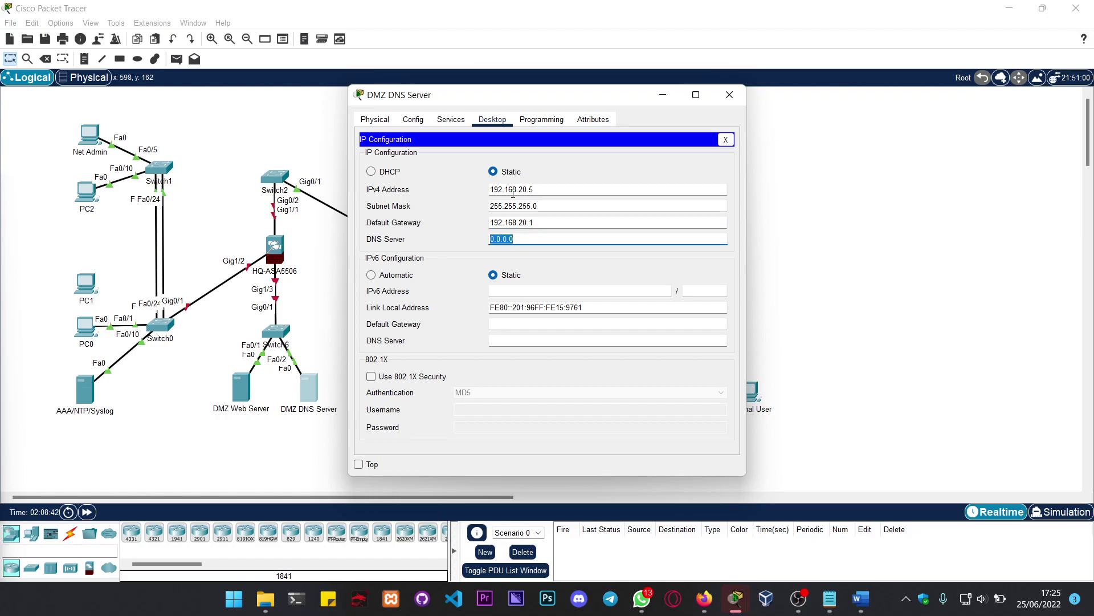
{"action": "type", "text": "192.135.250."}
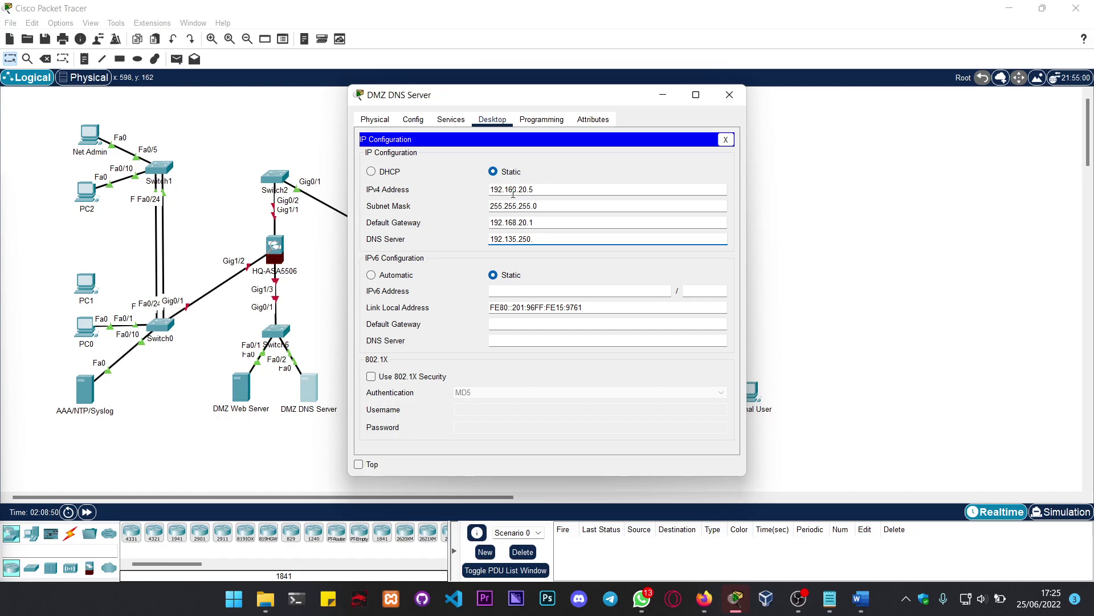
{"action": "type", "text": "5"}
{"action": "left_click_drag", "start_coordinate": [526, 98], "coordinate": [589, 96]}
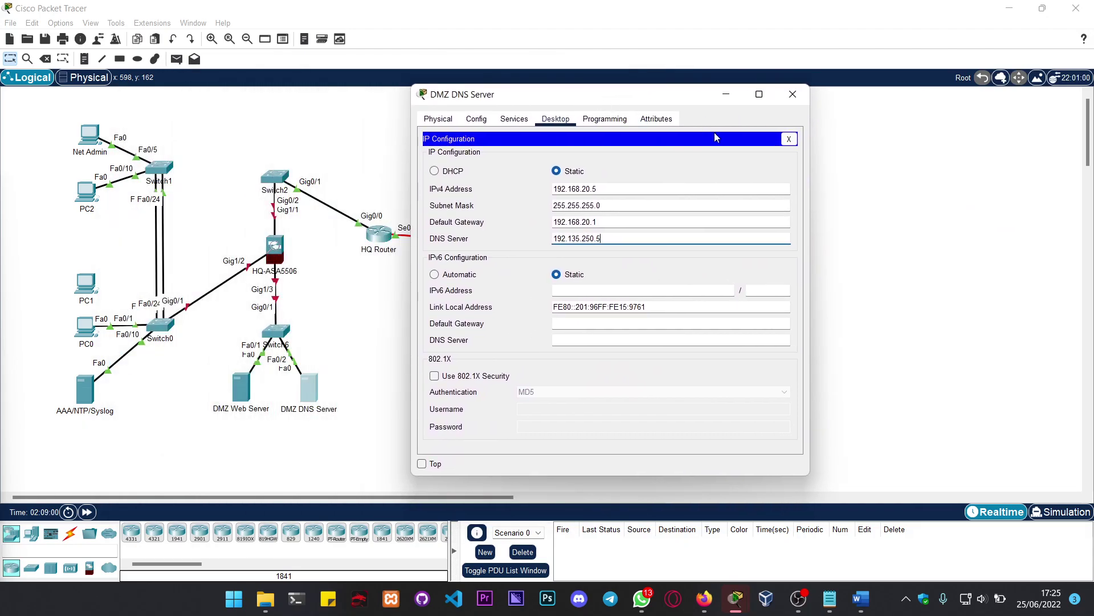
{"action": "left_click", "coordinate": [792, 94]}
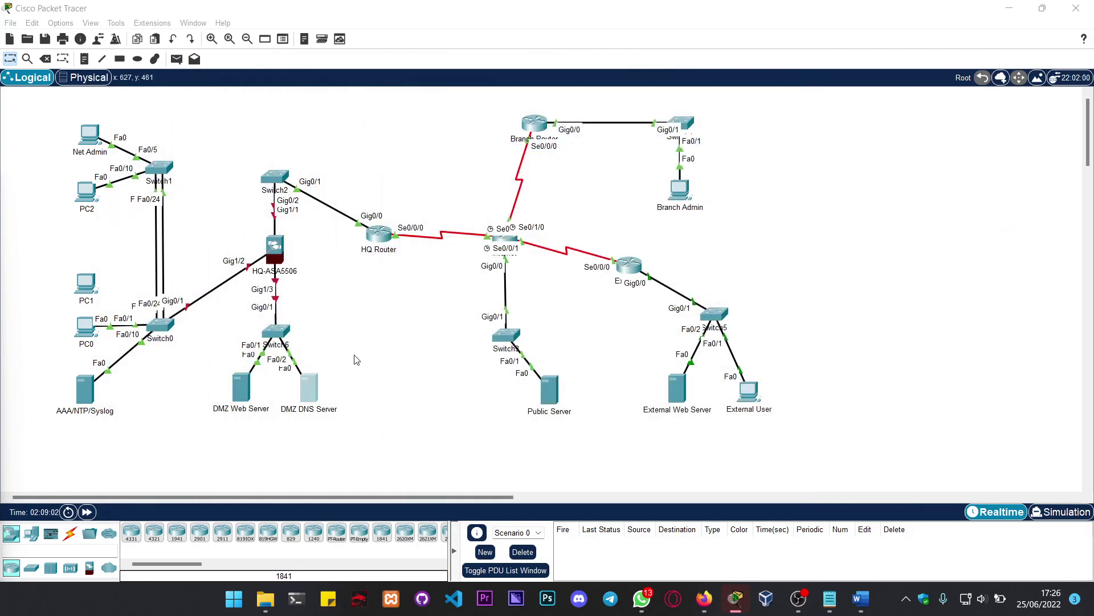
{"action": "left_click", "coordinate": [308, 388]}
{"action": "left_click", "coordinate": [413, 119]}
{"action": "left_click", "coordinate": [465, 123]}
{"action": "left_click", "coordinate": [492, 121]}
{"action": "left_click", "coordinate": [408, 165]}
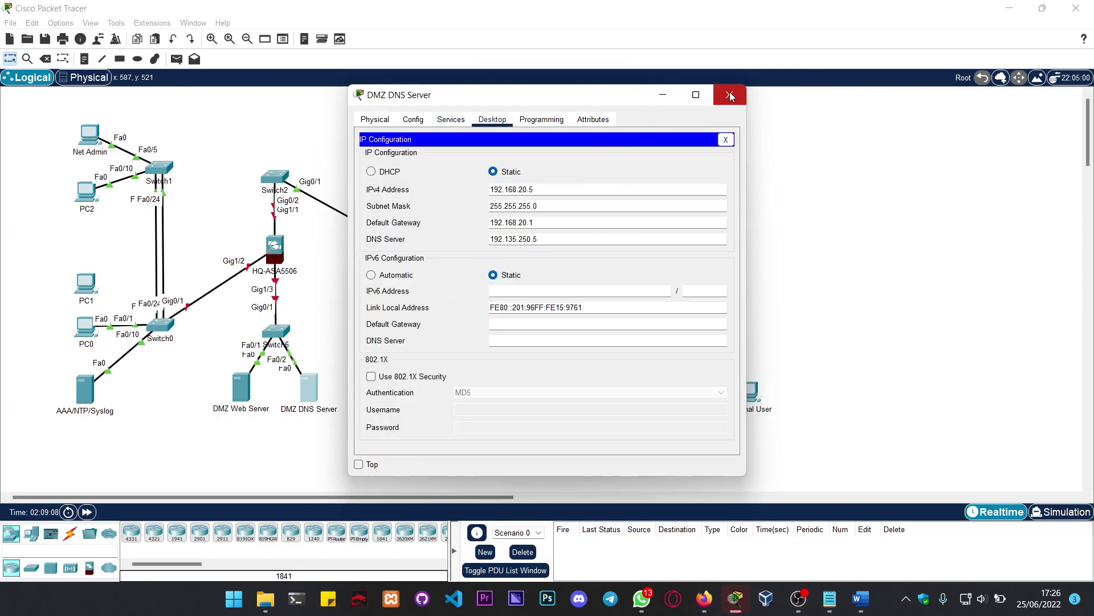
{"action": "left_click", "coordinate": [563, 191]}
{"action": "key", "text": "ctrl+a"}
{"action": "key", "text": "ctrl+c"}
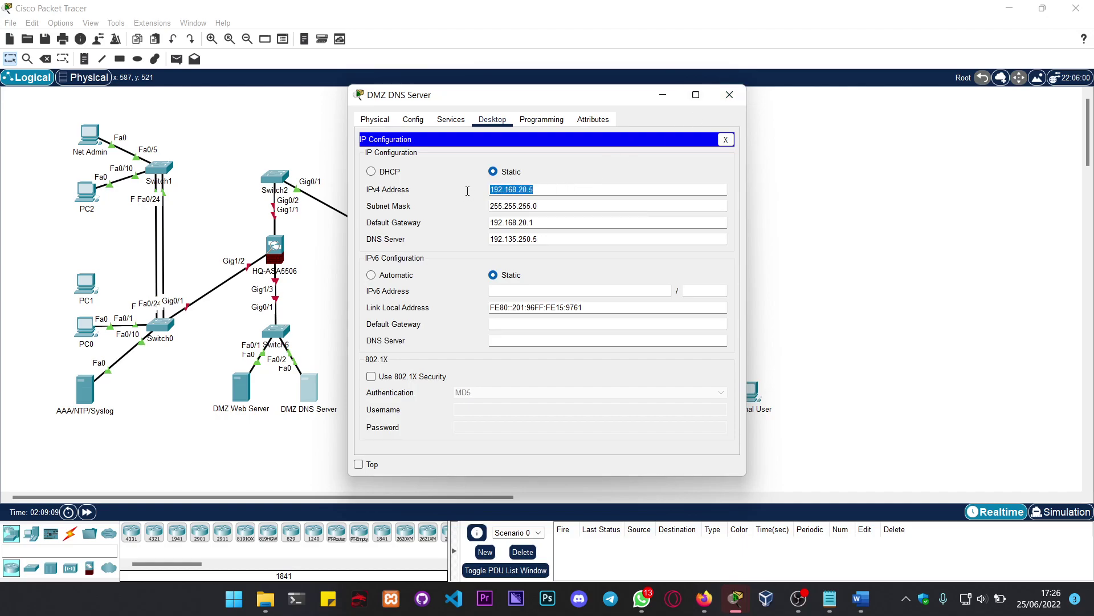
{"action": "left_click", "coordinate": [730, 94]}
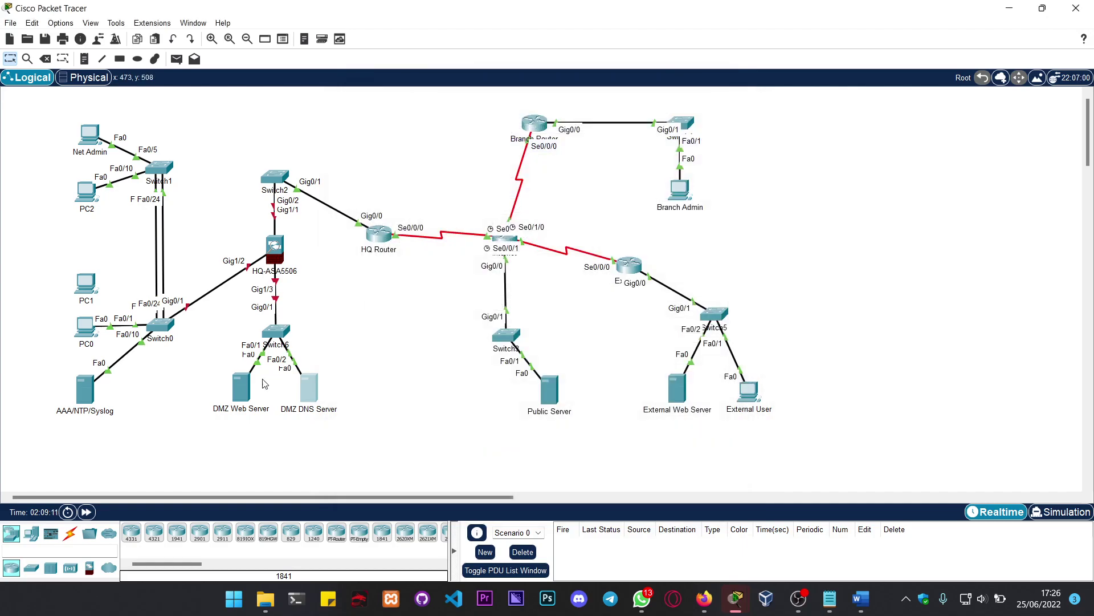
{"action": "left_click", "coordinate": [242, 388]}
{"action": "left_click", "coordinate": [413, 149]}
{"action": "left_click", "coordinate": [523, 239]}
{"action": "key", "text": "ctrl+a"}
{"action": "key", "text": "ctrl+v"}
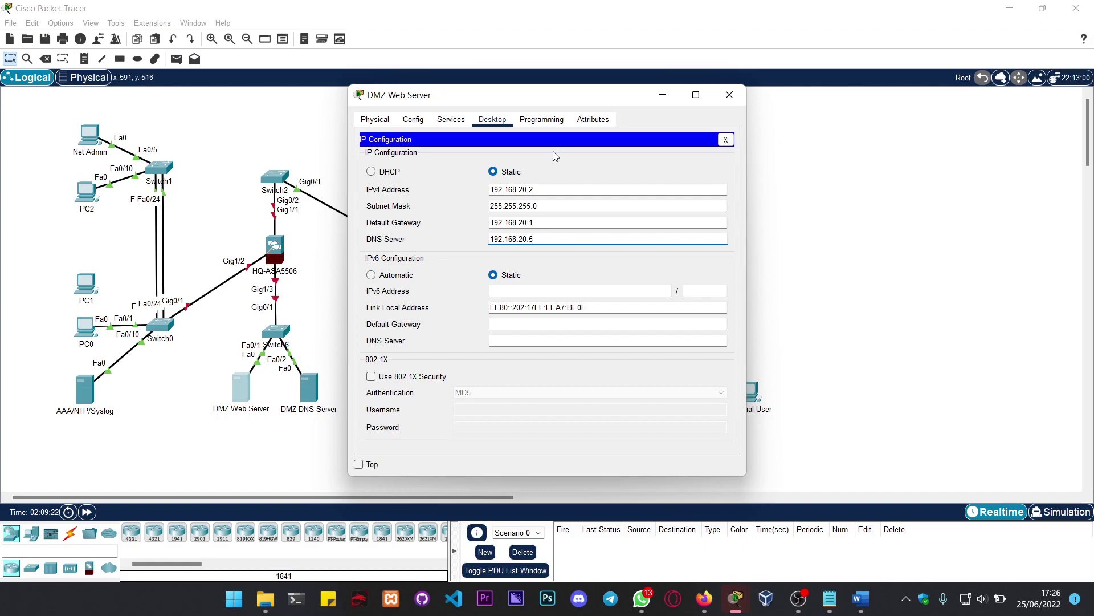
{"action": "left_click", "coordinate": [739, 101]}
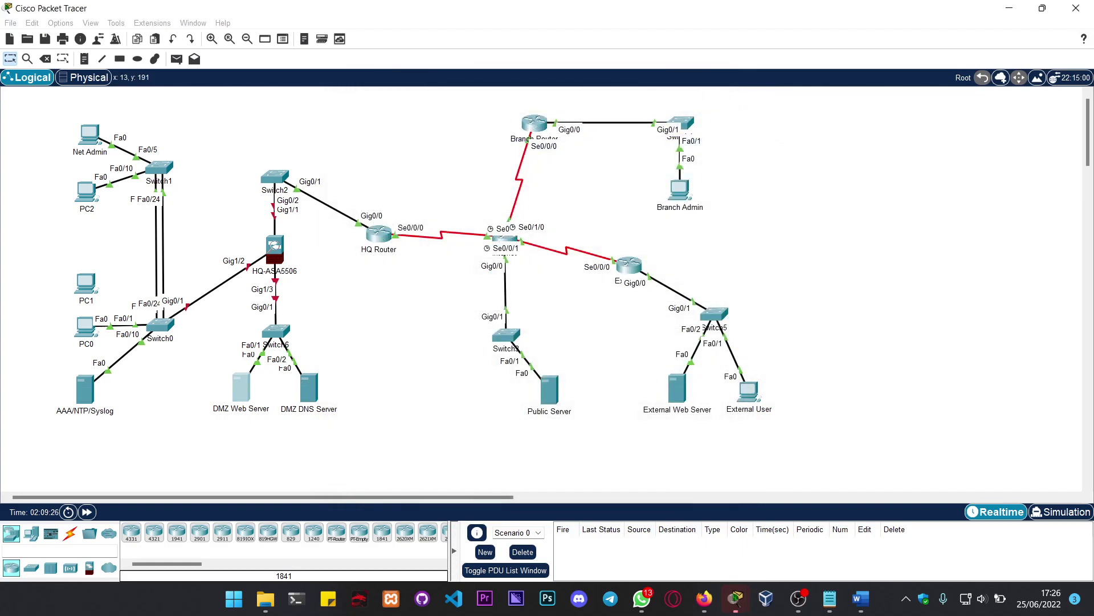
Step: Replace the AAA/NTP/Syslog gateway with 192.168.10.1, set DNS 192.168.20.5, and close the window
{"action": "left_click", "coordinate": [108, 396]}
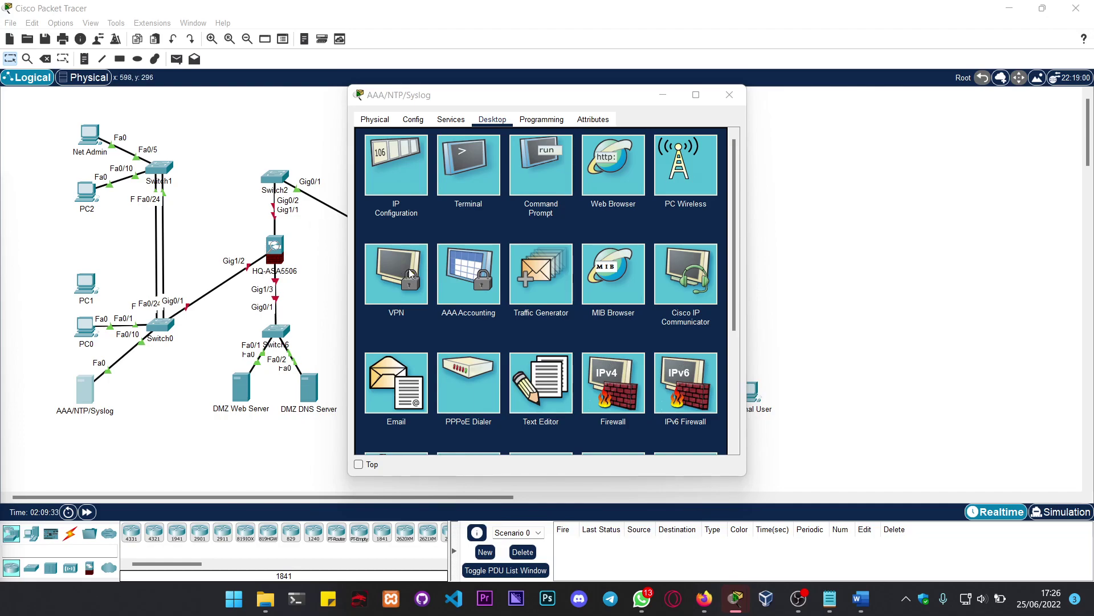
{"action": "left_click", "coordinate": [411, 171]}
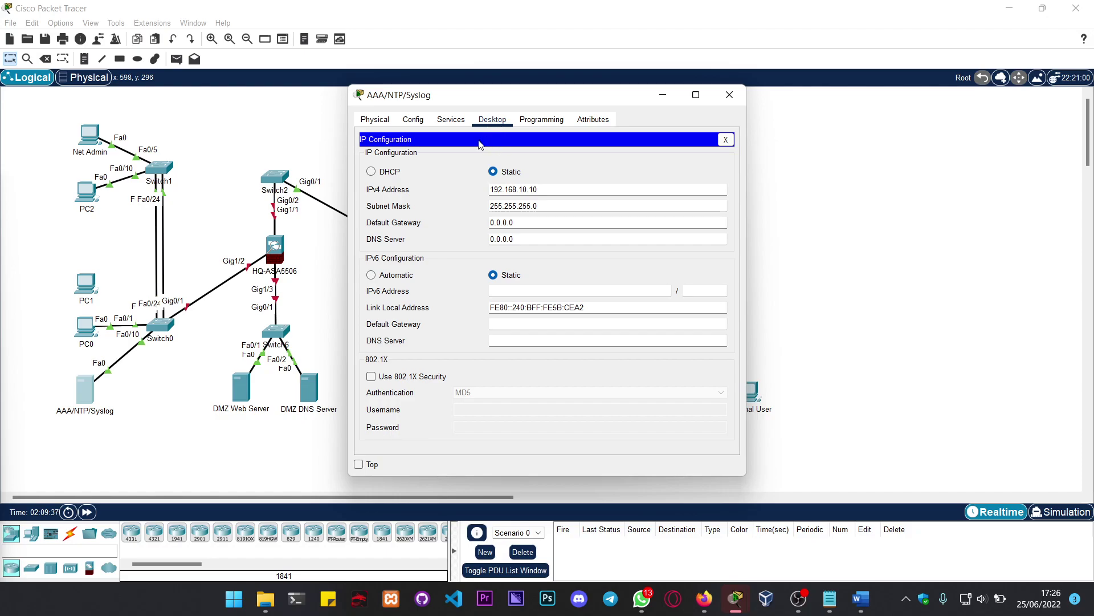
{"action": "left_click", "coordinate": [544, 224]}
{"action": "key", "text": "BackSpace"}
{"action": "key", "text": "BackSpace"}
{"action": "key", "text": "BackSpace"}
{"action": "key", "text": "BackSpace"}
{"action": "key", "text": "BackSpace"}
{"action": "key", "text": "BackSpace"}
{"action": "key", "text": "BackSpace"}
{"action": "type", "text": "192.168.10.1"}
{"action": "key", "text": "Tab"}
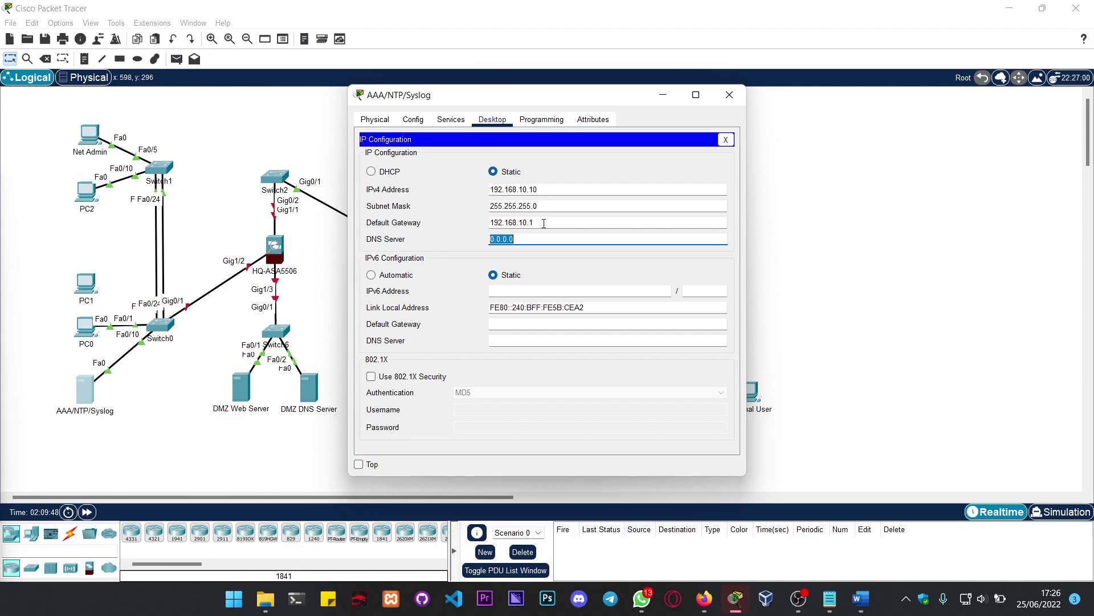
{"action": "type", "text": "192.168.20.5"}
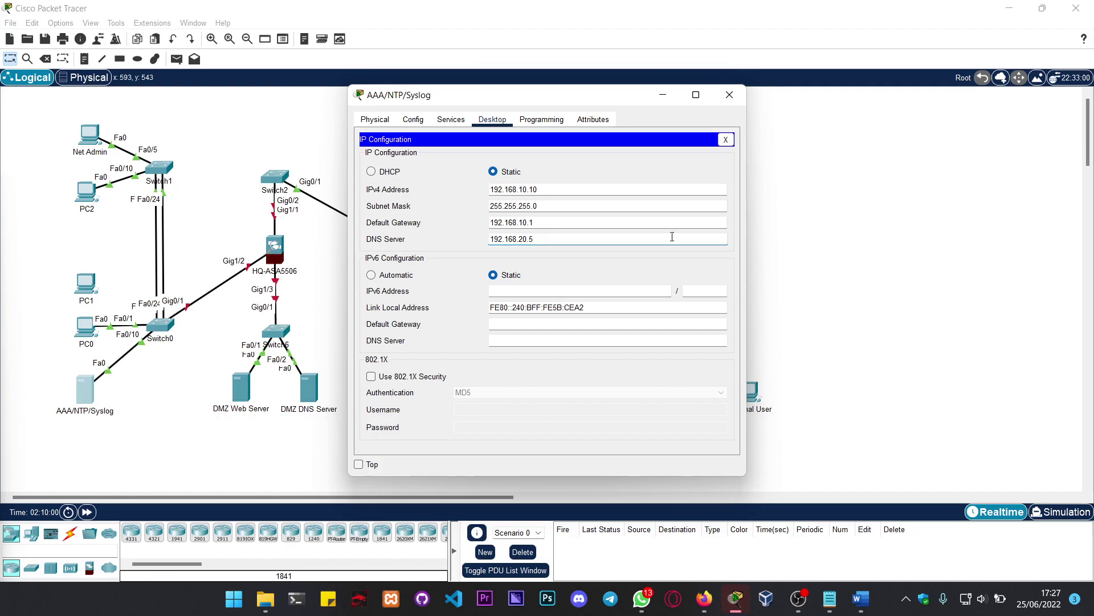
{"action": "left_click", "coordinate": [730, 95]}
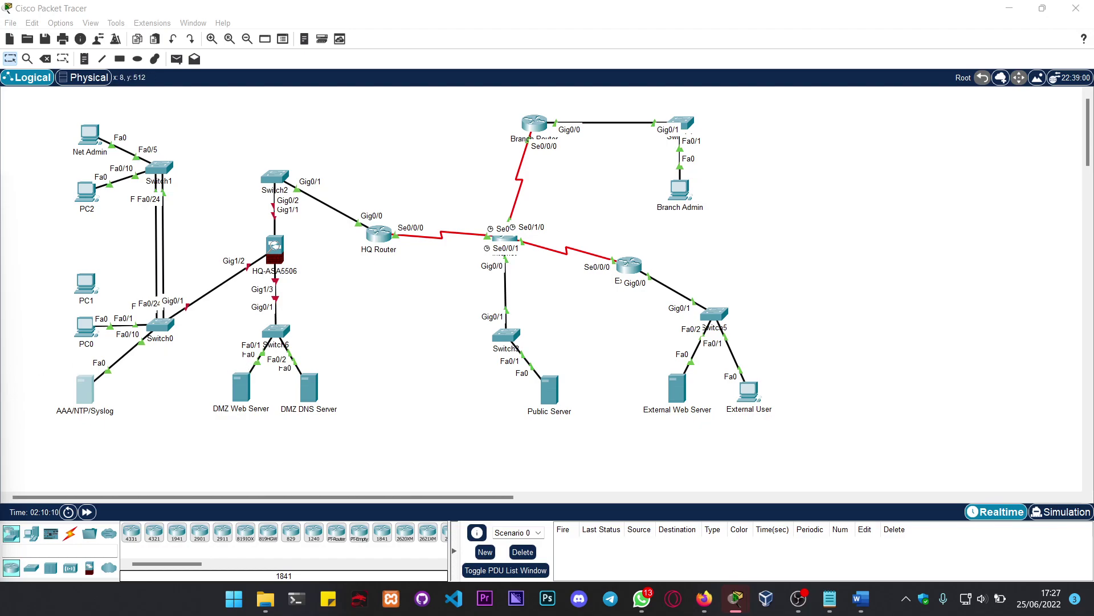
Step: On the DMZ DNS Server's Services tab, view DHCP, then select the DNS service
{"action": "left_click", "coordinate": [310, 394]}
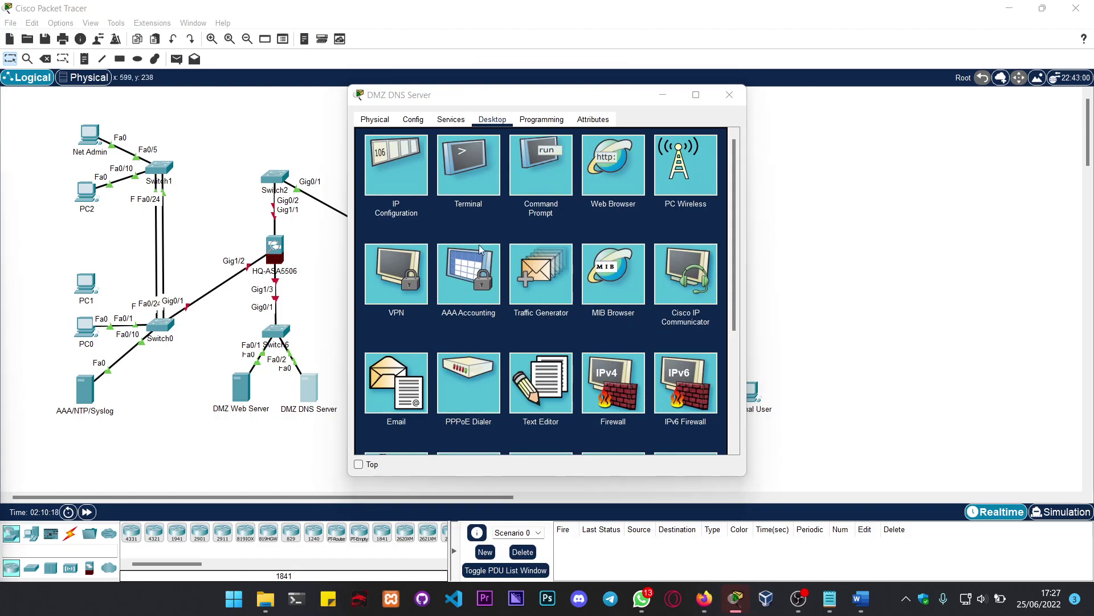
{"action": "left_click", "coordinate": [451, 120]}
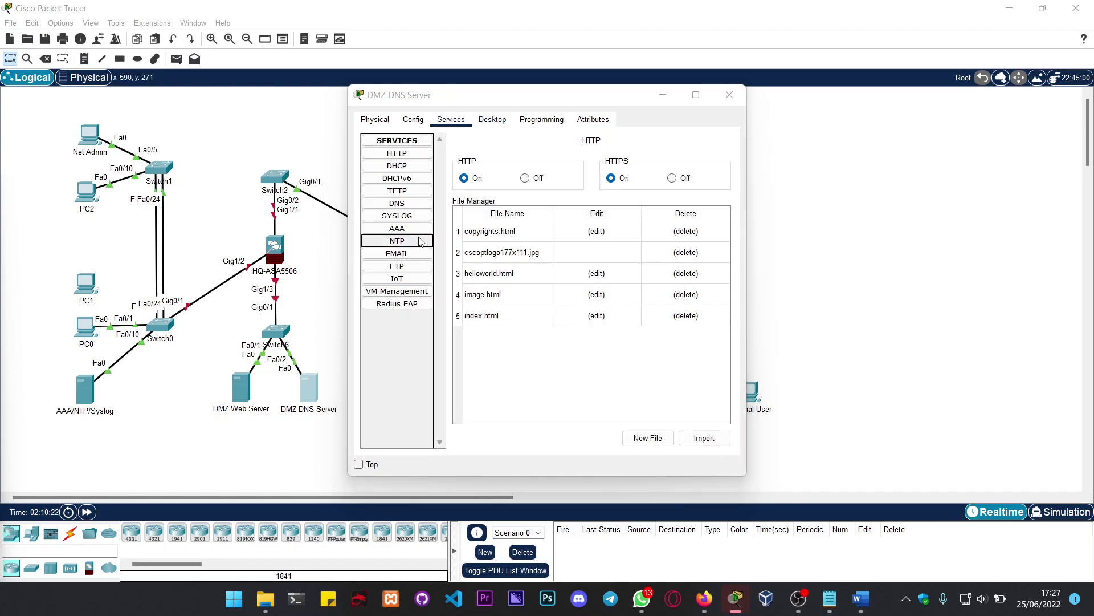
{"action": "left_click", "coordinate": [409, 166]}
{"action": "left_click", "coordinate": [626, 164]}
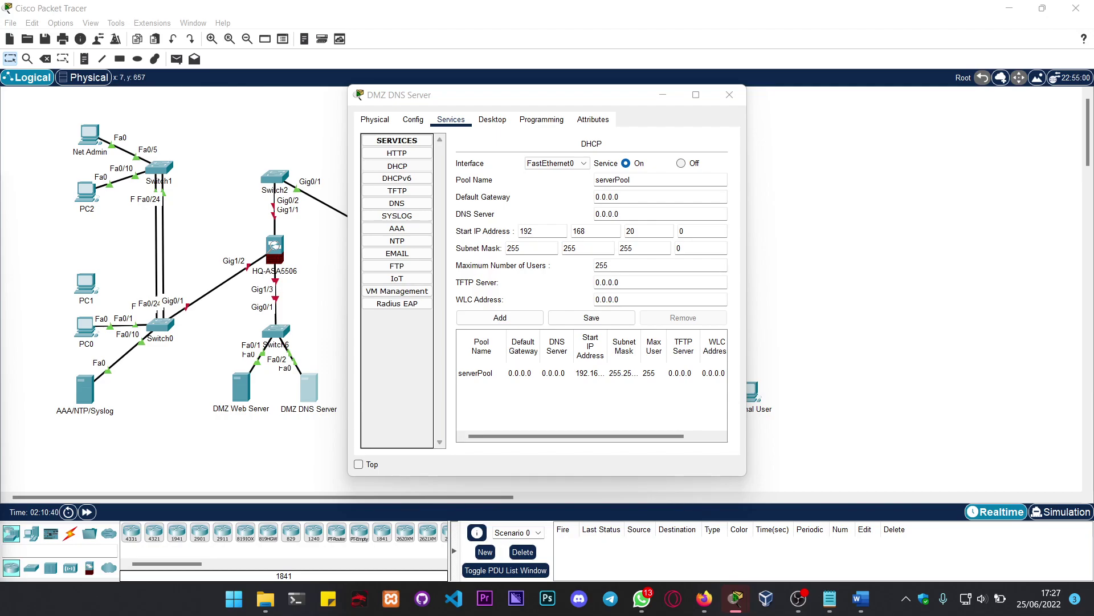
{"action": "left_click", "coordinate": [398, 203]}
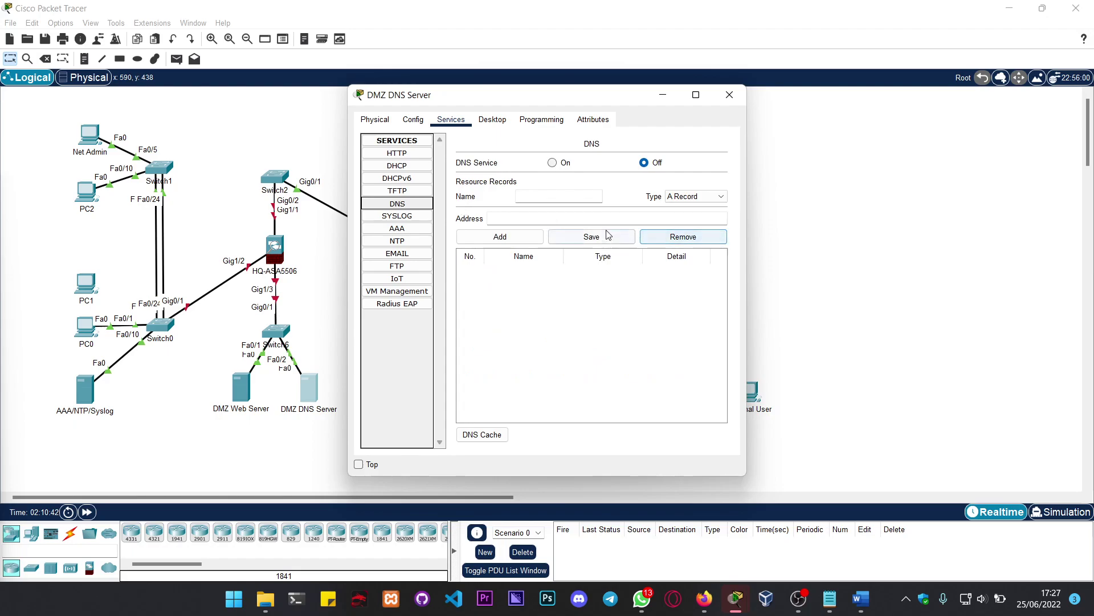
Step: Switch DNS Service on and add A record externalone.com pointing to 192.31.7.35
{"action": "left_click", "coordinate": [562, 164]}
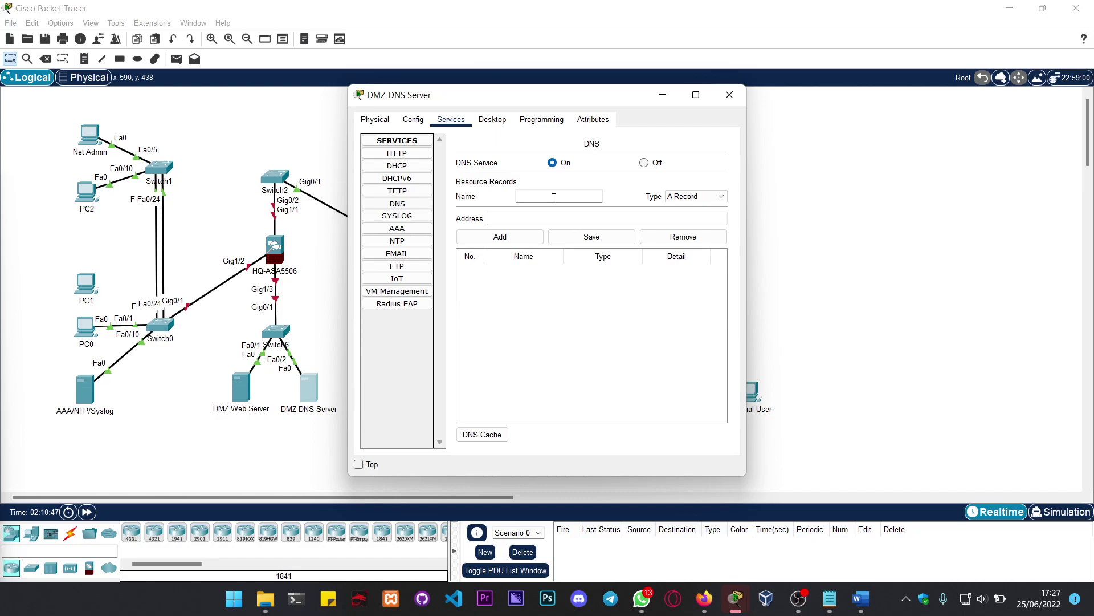
{"action": "type", "text": "externalone"}
{"action": "type", "text": "."}
{"action": "key", "text": "BackSpace"}
{"action": "type", "text": "one.com"}
{"action": "key", "text": "Tab"}
{"action": "key", "text": "Tab"}
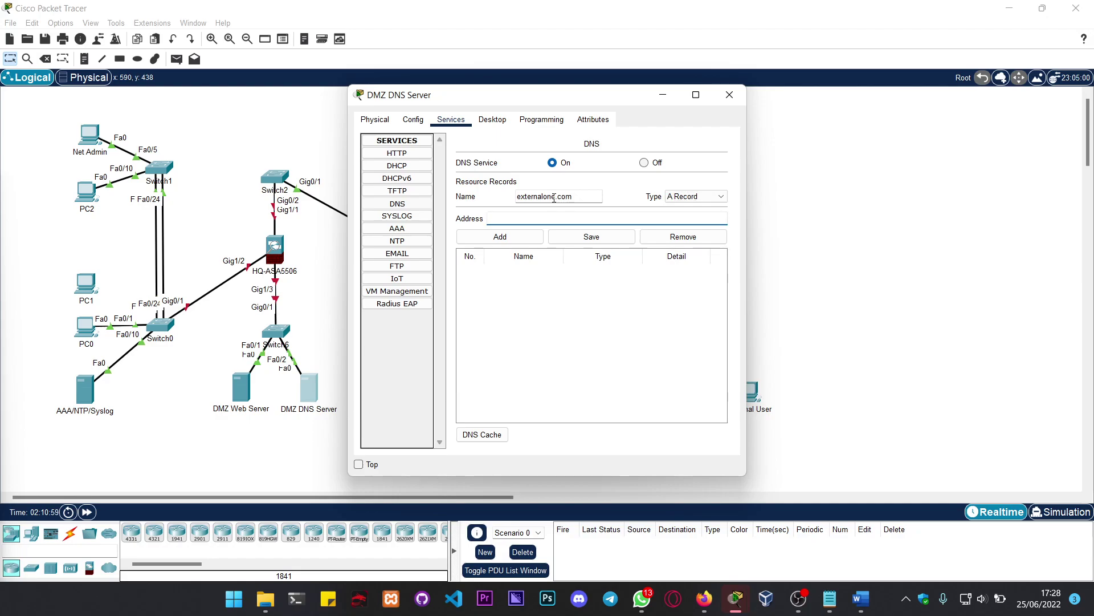
{"action": "type", "text": "192.31..7"}
{"action": "key", "text": "BackSpace"}
{"action": "key", "text": "BackSpace"}
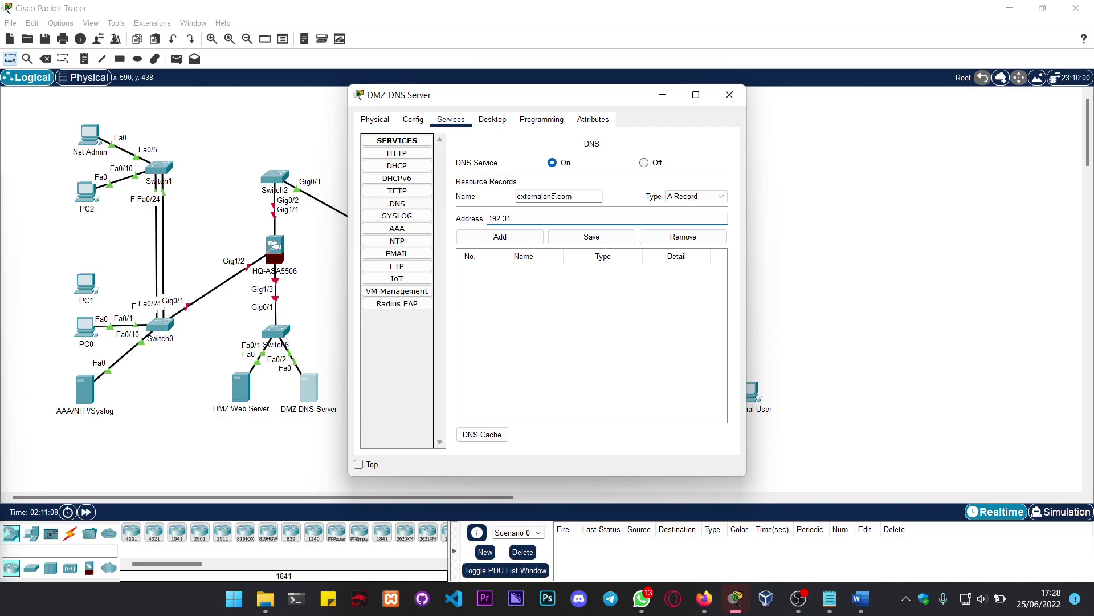
{"action": "type", "text": "7."}
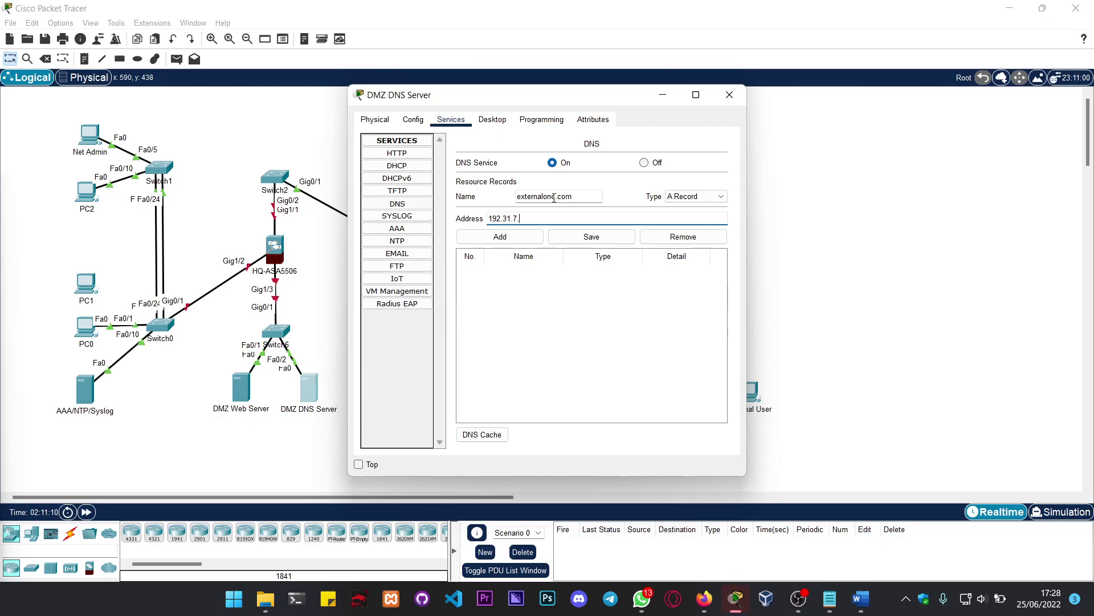
{"action": "type", "text": "35"}
{"action": "left_click", "coordinate": [528, 237]}
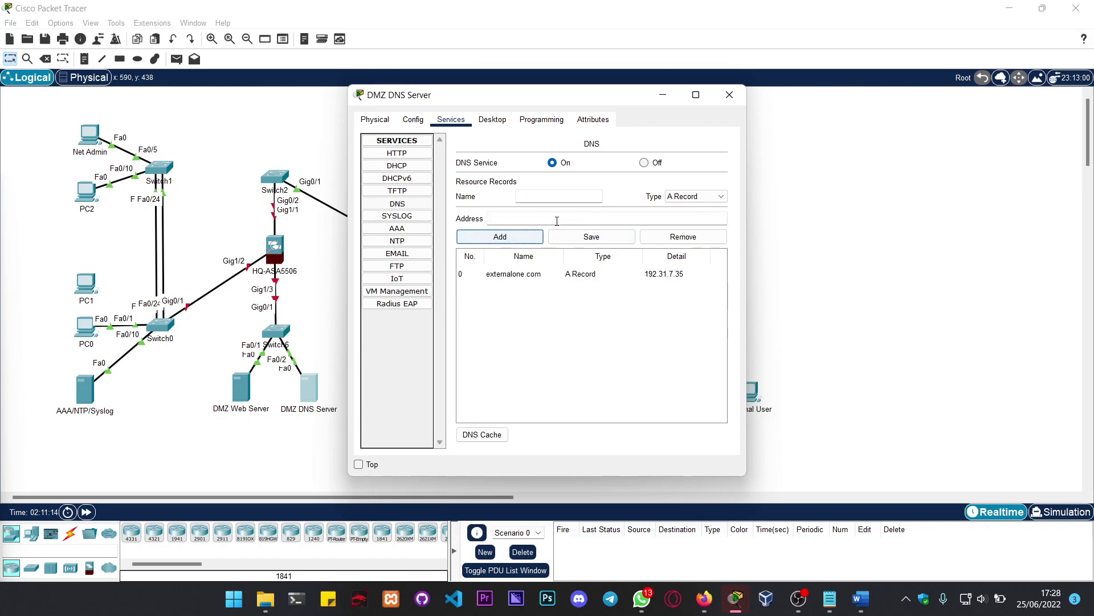
{"action": "left_click", "coordinate": [558, 195]}
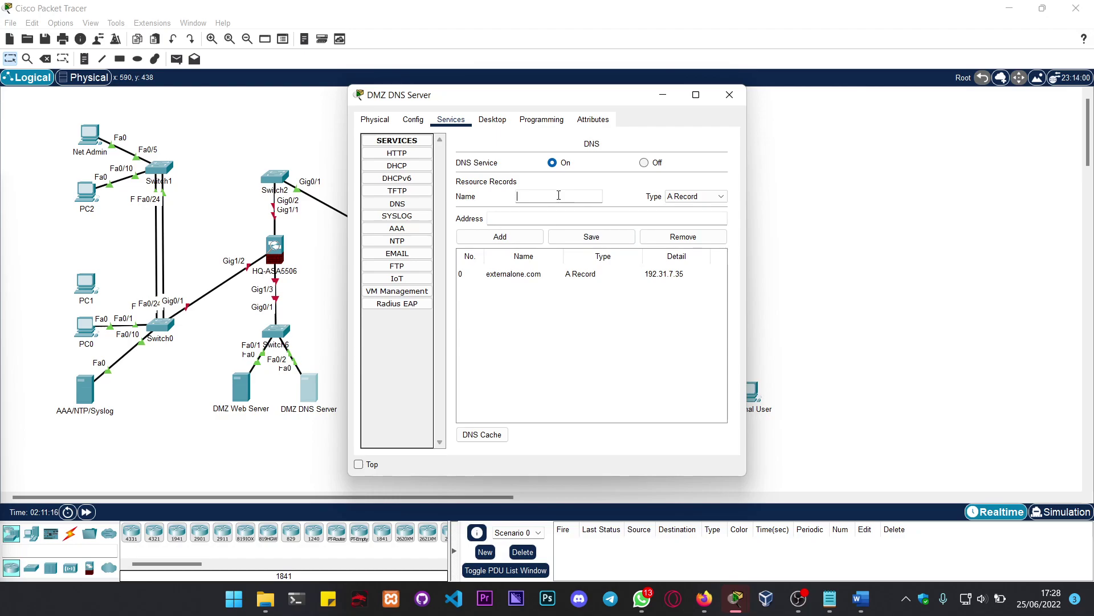
Step: Add an A record isp at 192.135.250.5, then rename it to ispserver and save
{"action": "type", "text": "ww"}
{"action": "key", "text": "BackSpace"}
{"action": "key", "text": "BackSpace"}
{"action": "type", "text": "isp"}
{"action": "left_click", "coordinate": [605, 221]}
{"action": "type", "text": "192.135.250.5"}
{"action": "left_click", "coordinate": [521, 242]}
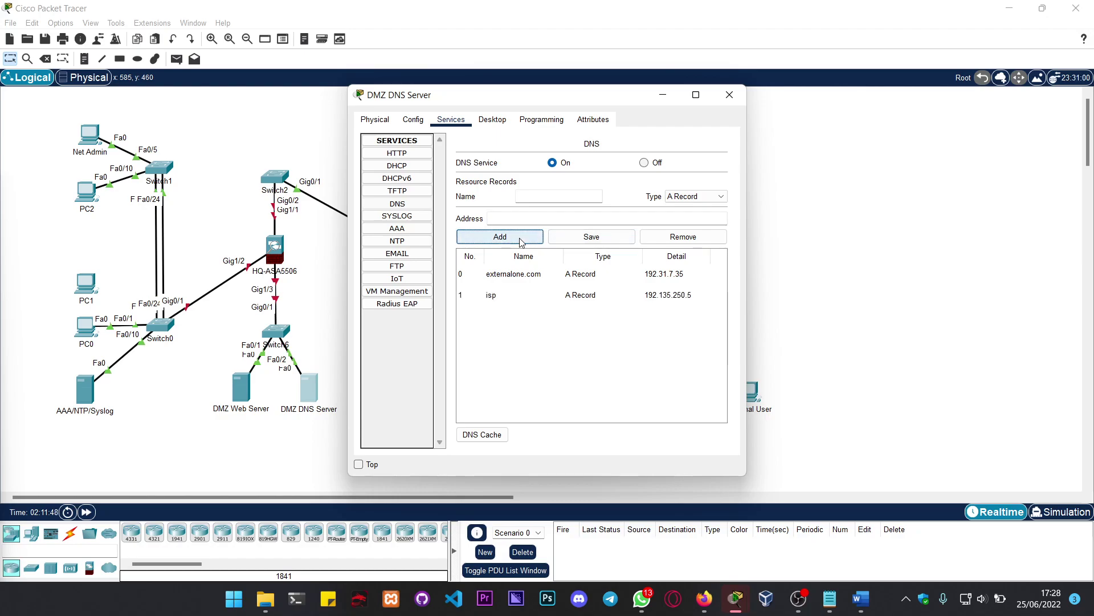
{"action": "left_click", "coordinate": [520, 295]}
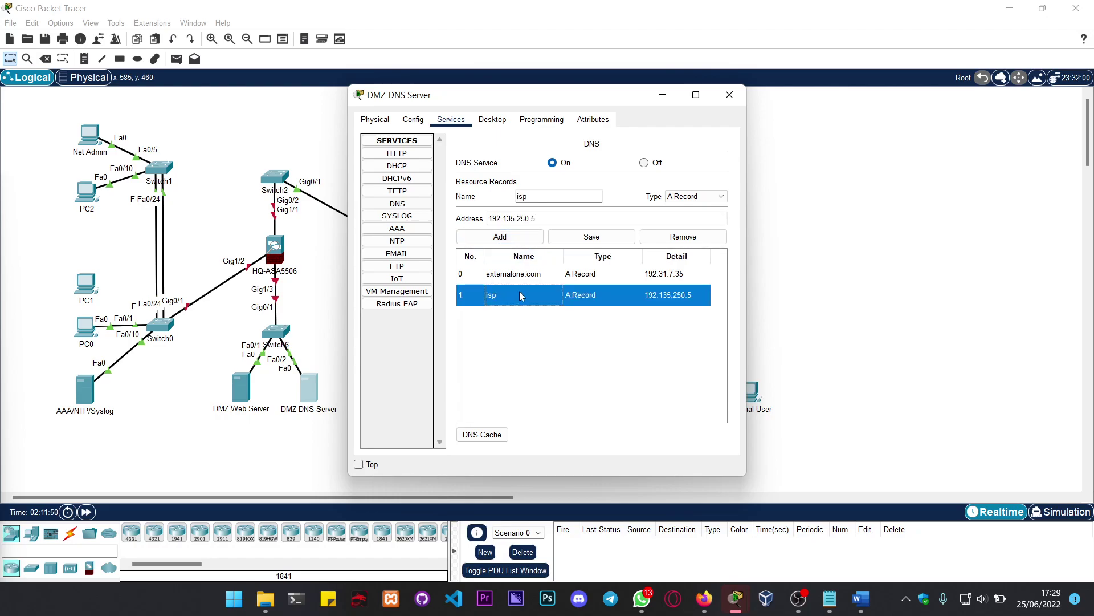
{"action": "left_click", "coordinate": [540, 200]}
{"action": "type", "text": "server"}
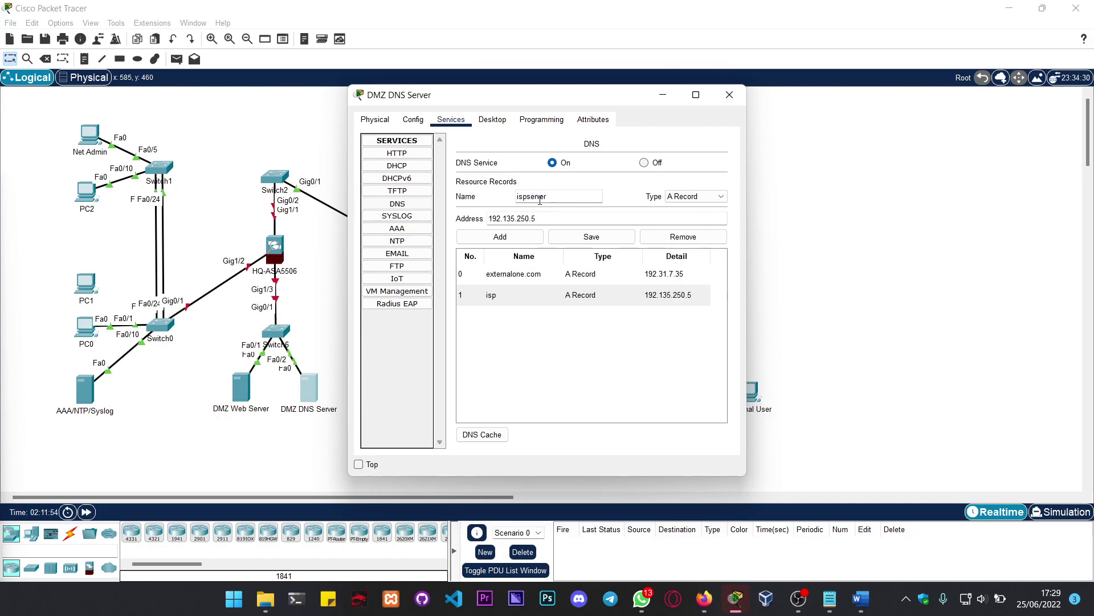
{"action": "left_click", "coordinate": [608, 238]}
Step: Add an A record for ns.thecar1.com at 192.168.20.5
{"action": "left_click", "coordinate": [638, 342]}
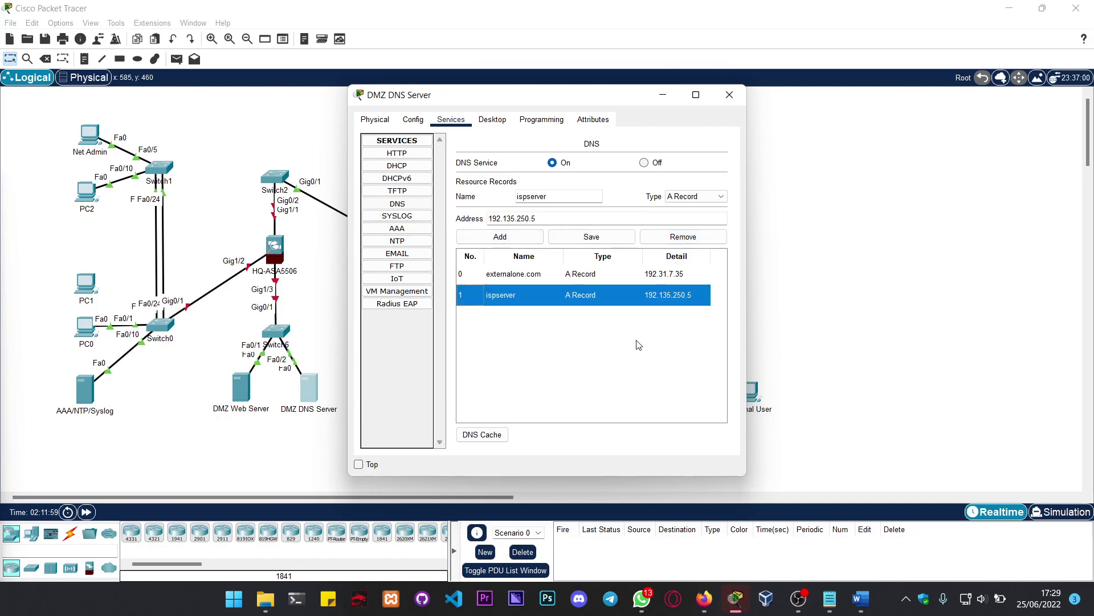
{"action": "left_click", "coordinate": [557, 196]}
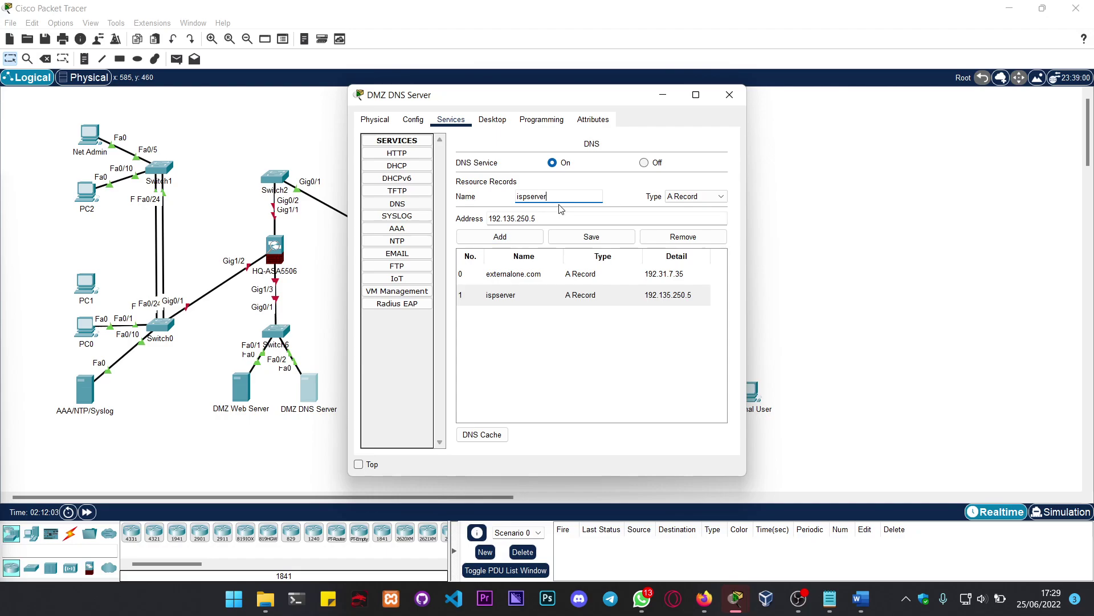
{"action": "left_click_drag", "start_coordinate": [547, 198], "coordinate": [510, 202]}
{"action": "type", "text": "ns.thecar1.com"}
{"action": "key", "text": "Tab"}
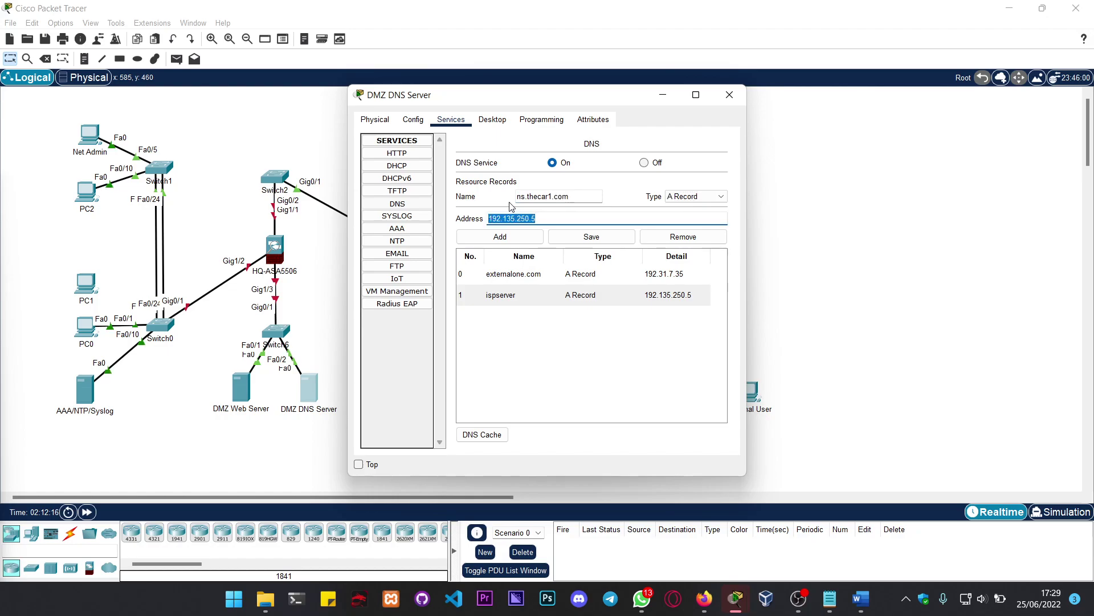
{"action": "type", "text": "192"}
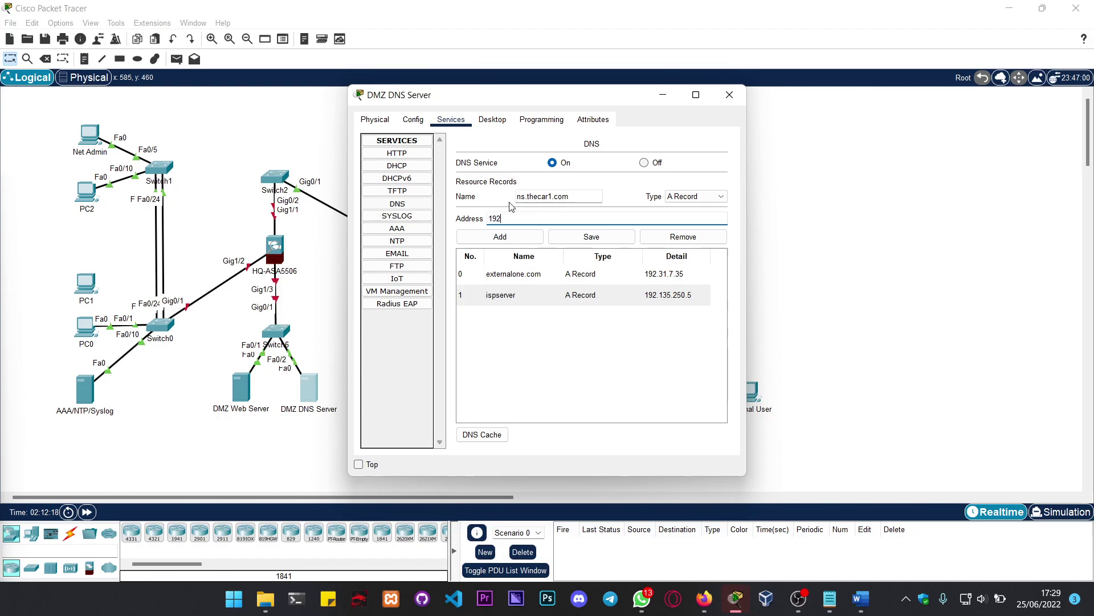
{"action": "type", "text": ".168.20.5"}
{"action": "left_click", "coordinate": [503, 239]}
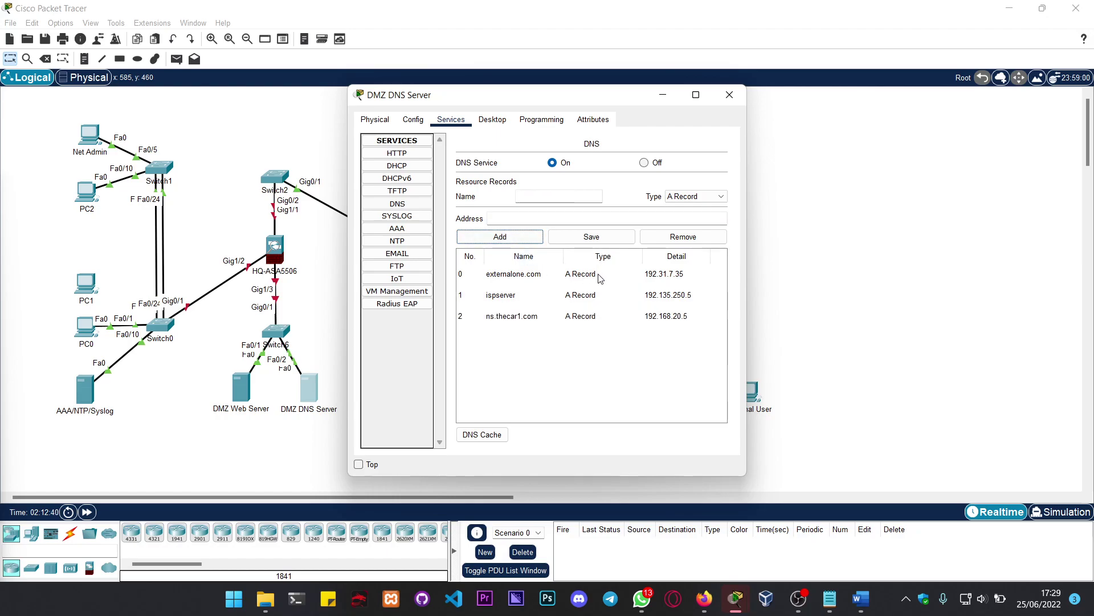
{"action": "left_click", "coordinate": [697, 196]}
{"action": "left_click", "coordinate": [684, 226]}
{"action": "left_click", "coordinate": [566, 198]}
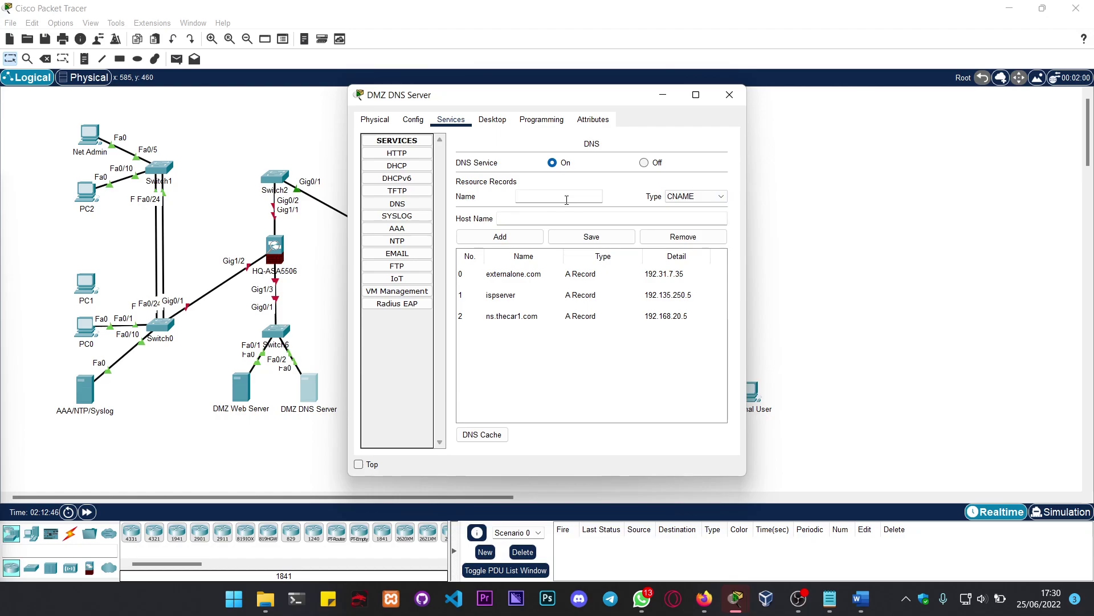
{"action": "type", "text": "thecar1.com"}
{"action": "key", "text": "Tab"}
{"action": "type", "text": "www"}
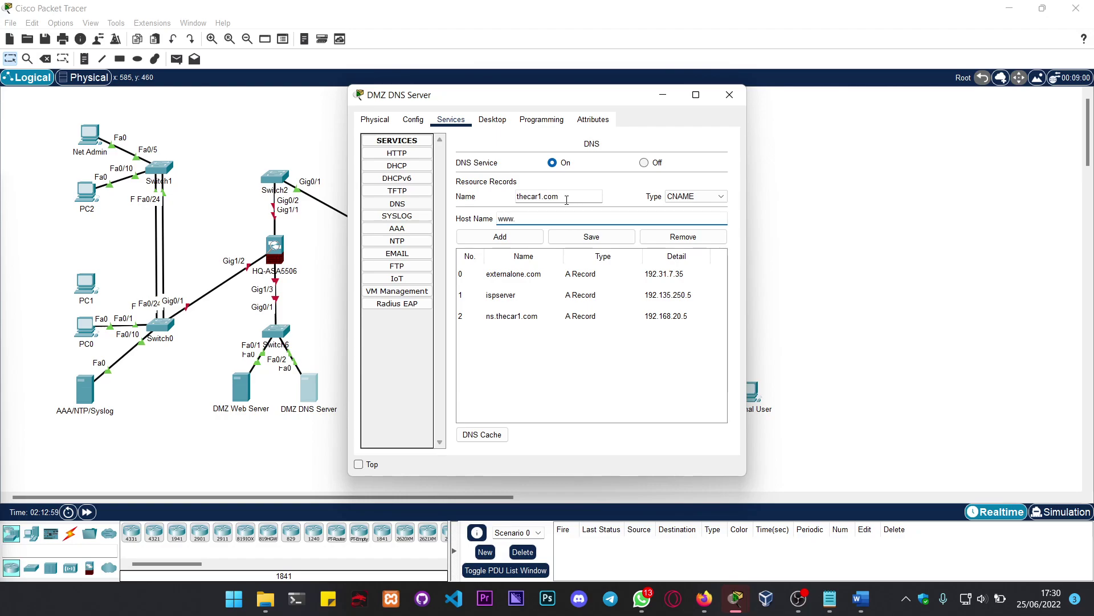
{"action": "type", "text": ".theccnas.com"}
{"action": "left_click", "coordinate": [534, 236]}
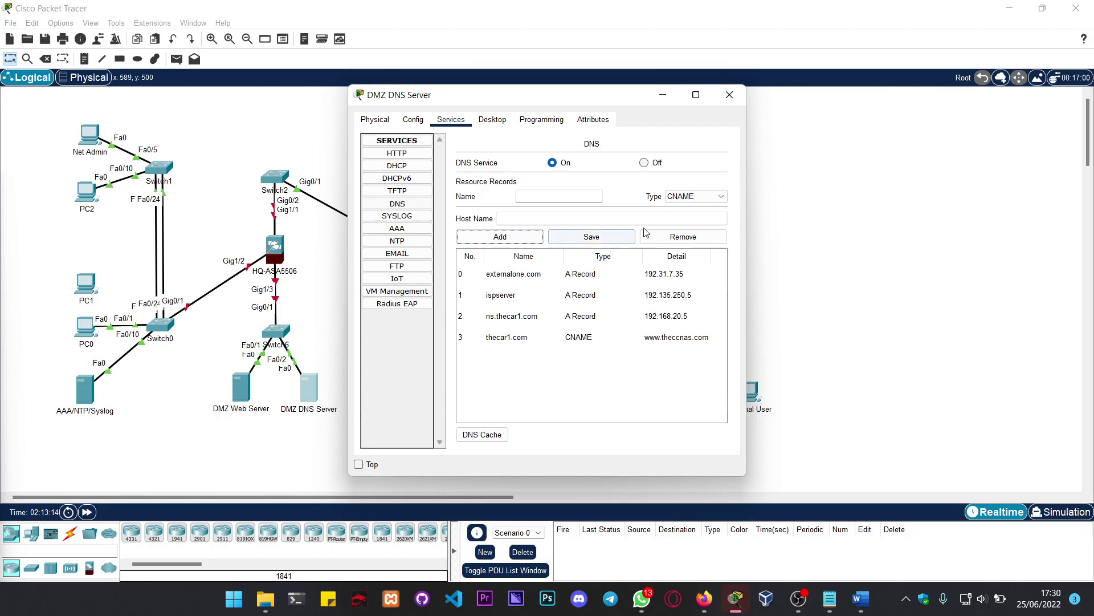
{"action": "left_click", "coordinate": [554, 196]}
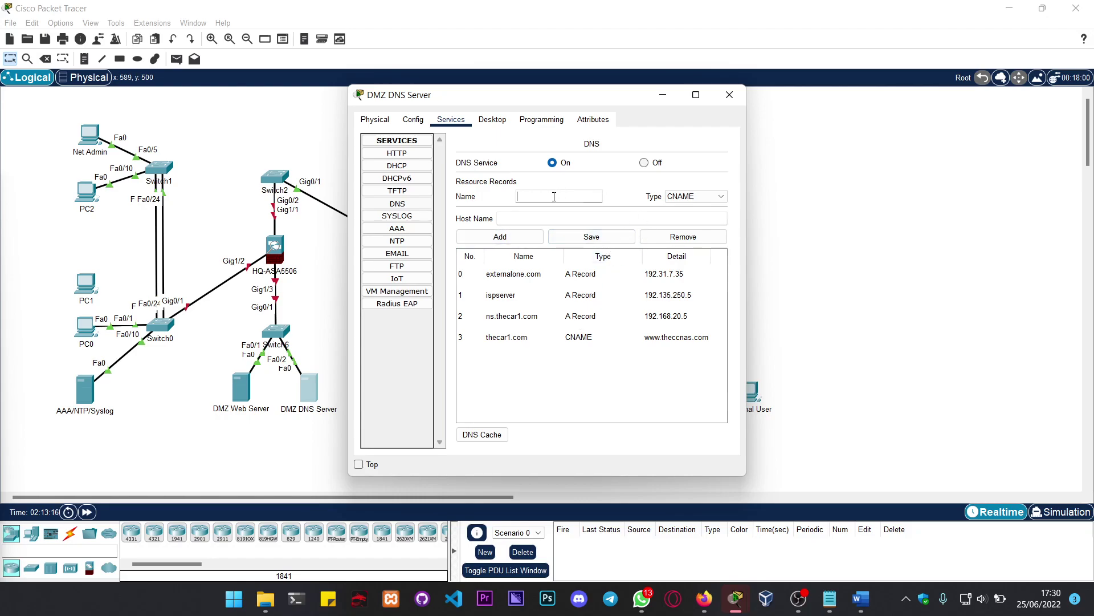
{"action": "type", "text": "www.externalone.com"}
{"action": "key", "text": "Tab"}
{"action": "key", "text": "Tab"}
{"action": "type", "text": "externa"}
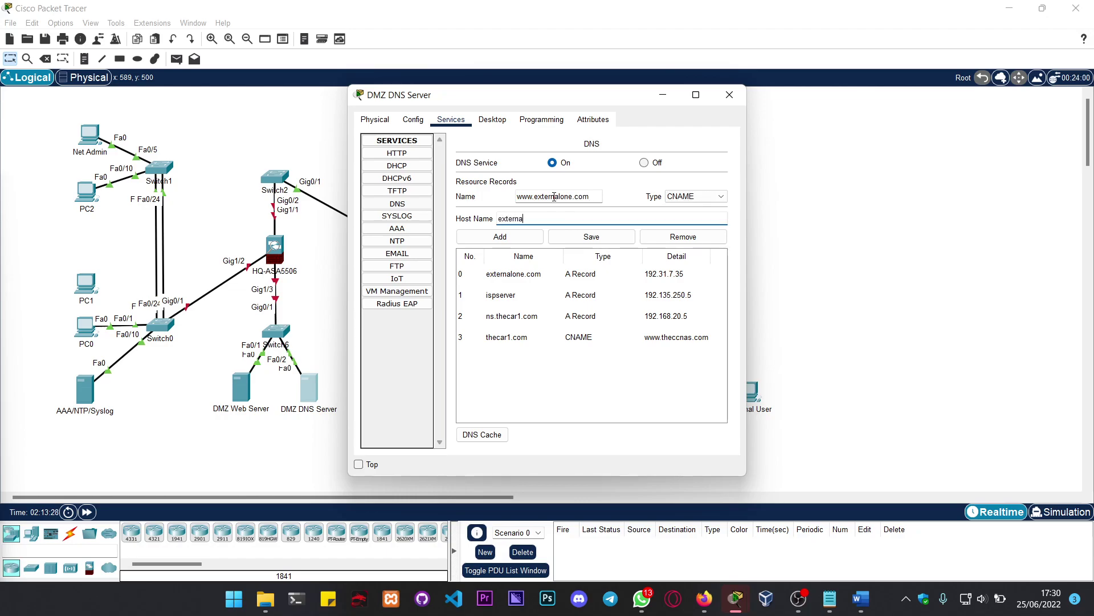
{"action": "type", "text": "lone.com"}
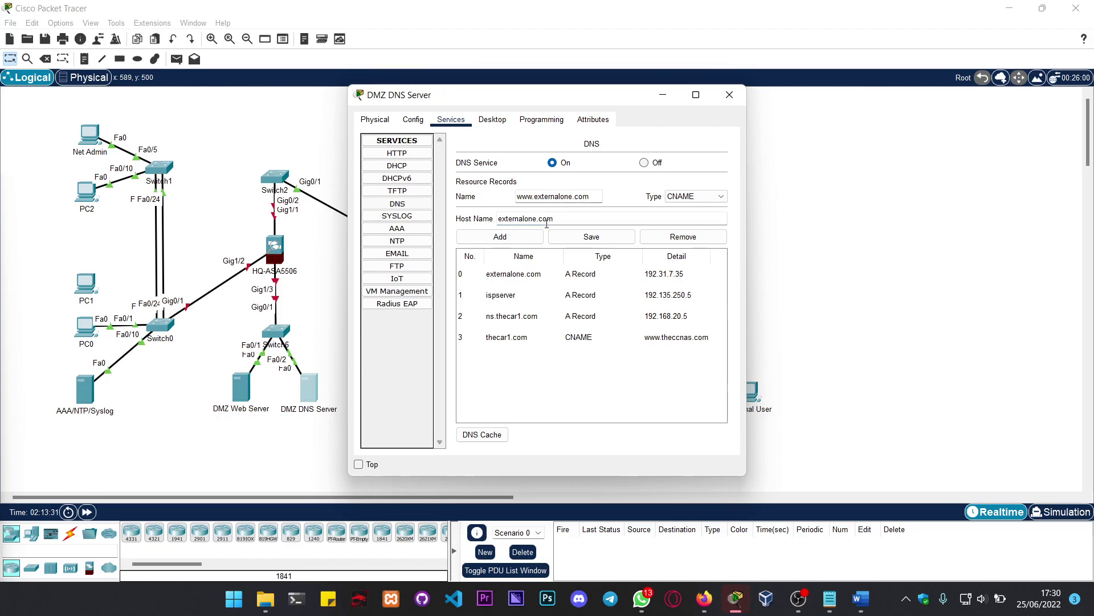
{"action": "left_click", "coordinate": [525, 237]}
{"action": "left_click", "coordinate": [710, 196]}
{"action": "left_click", "coordinate": [701, 209]}
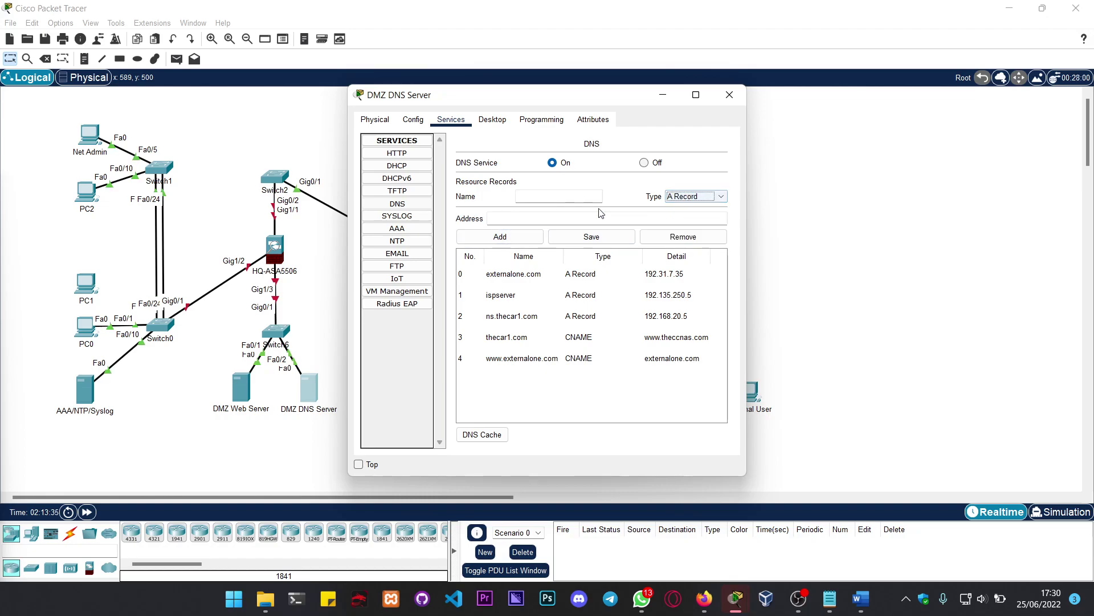
{"action": "left_click", "coordinate": [570, 197]}
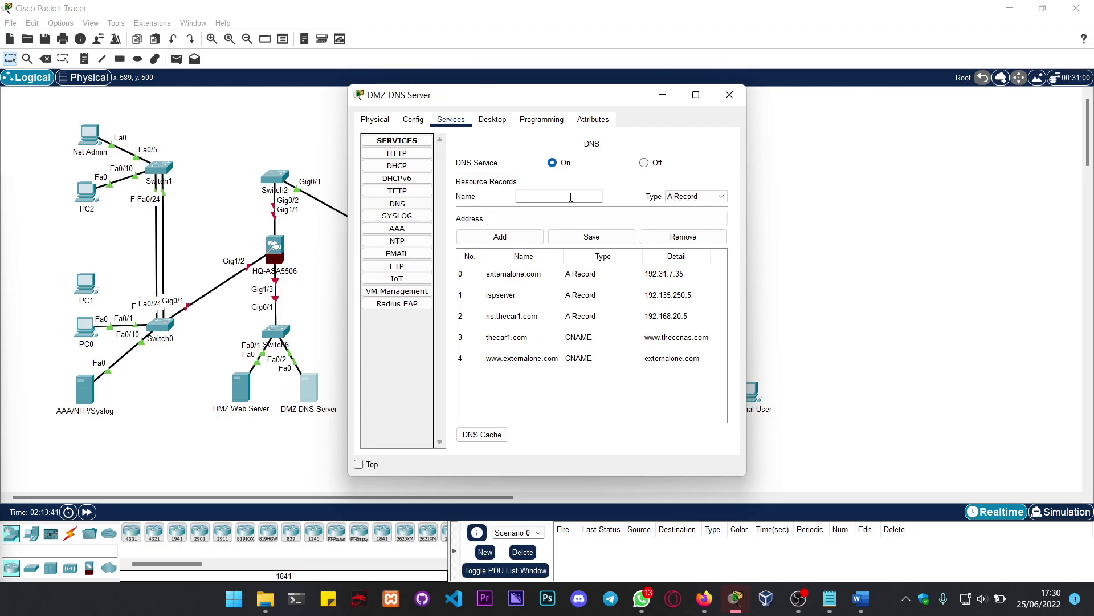
{"action": "type", "text": "www.thecae"}
{"action": "key", "text": "BackSpace"}
{"action": "type", "text": "r1.com"}
{"action": "key", "text": "Tab"}
{"action": "key", "text": "Tab"}
{"action": "type", "text": "192."}
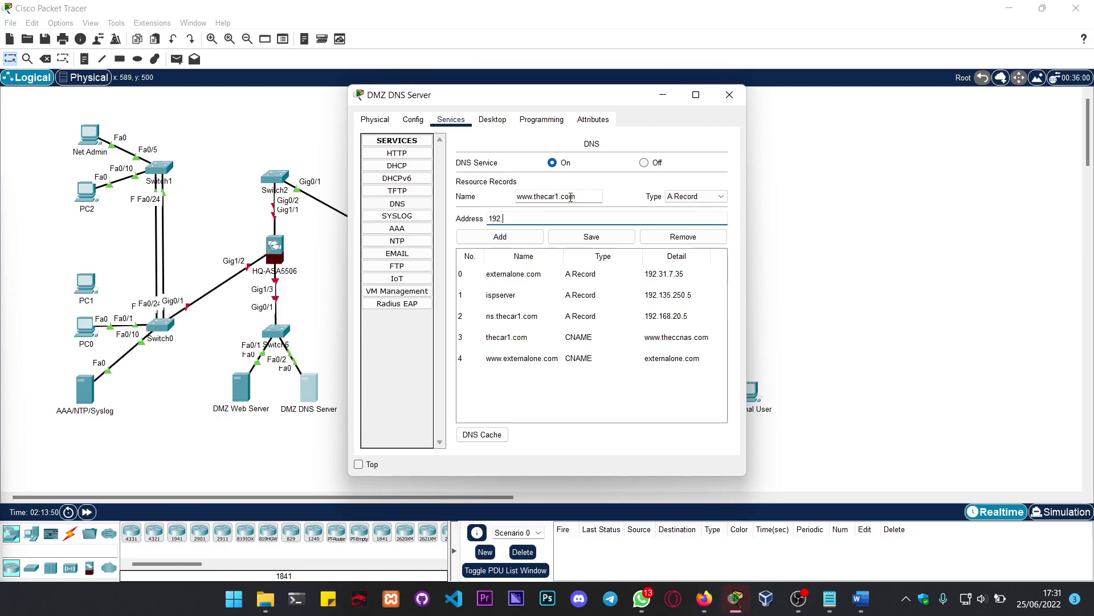
{"action": "type", "text": "158.20.2"}
{"action": "left_click", "coordinate": [528, 244]}
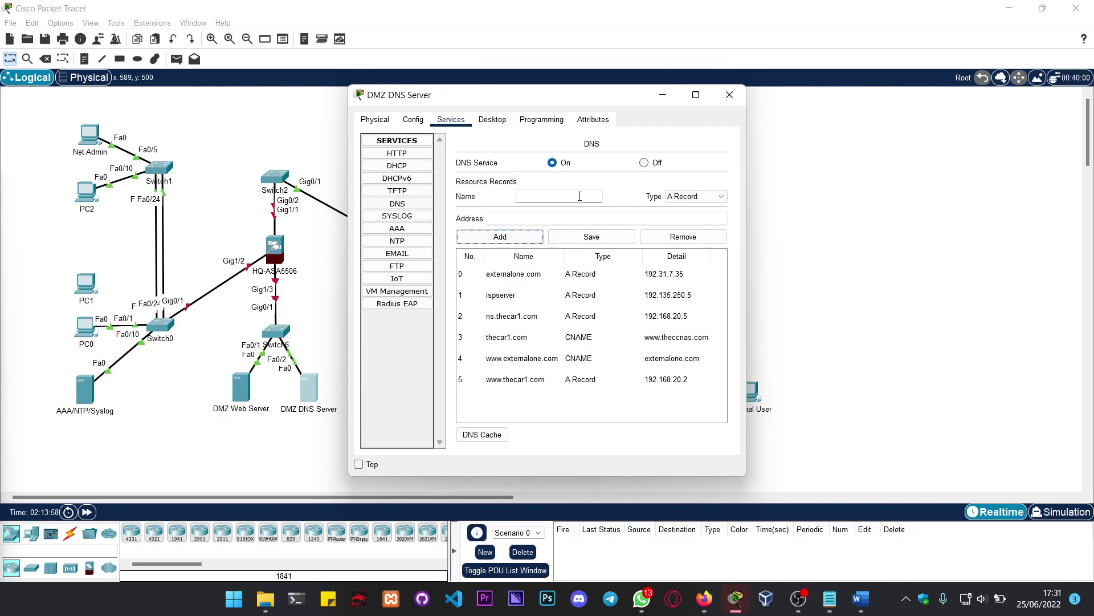
{"action": "left_click", "coordinate": [697, 196]}
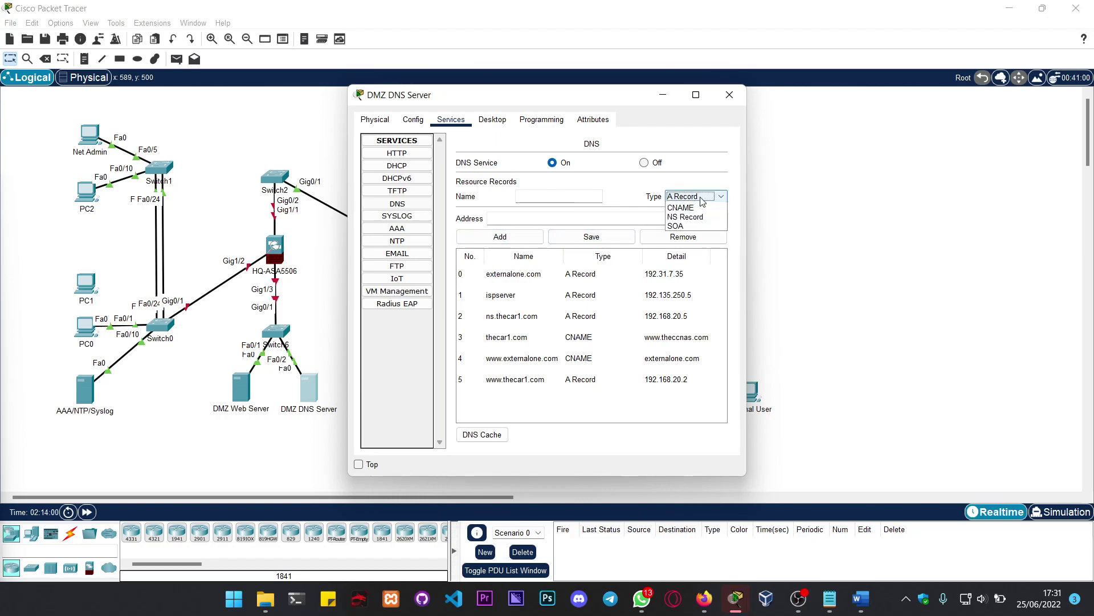
Step: Start an SOA record for thecar1.com with primary server ns.thecar1.com and an admin mailbox address
{"action": "left_click", "coordinate": [689, 247]}
{"action": "left_click", "coordinate": [566, 196]}
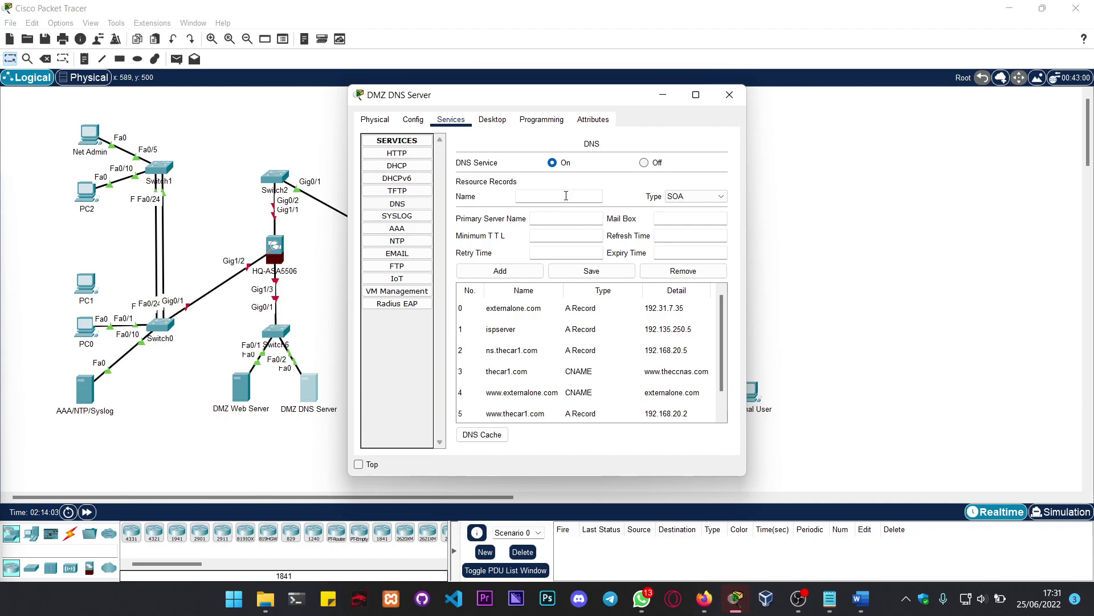
{"action": "type", "text": "thecar1.com"}
{"action": "key", "text": "Tab"}
{"action": "key", "text": "Tab"}
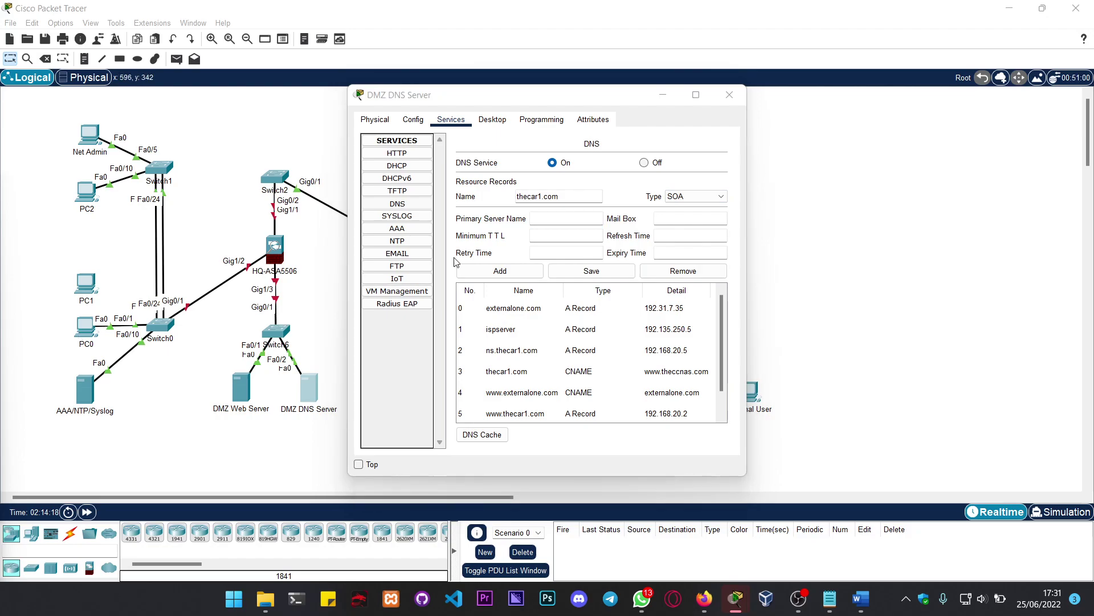
{"action": "left_click", "coordinate": [573, 225]}
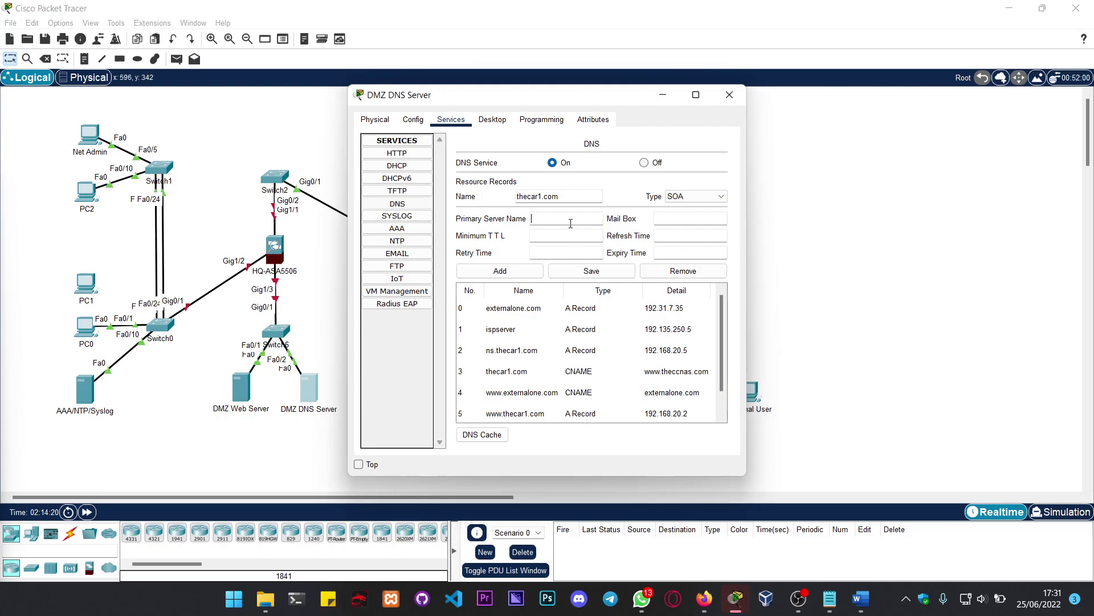
{"action": "type", "text": "ne"}
{"action": "key", "text": "BackSpace"}
{"action": "type", "text": "s.thecar1.com"}
{"action": "key", "text": "Tab"}
{"action": "type", "text": "m1.emai.theccnas.com"}
Step: Set the minimum TTL, refresh, retry and expiry timers to 100 and add the SOA record
{"action": "key", "text": "Tab"}
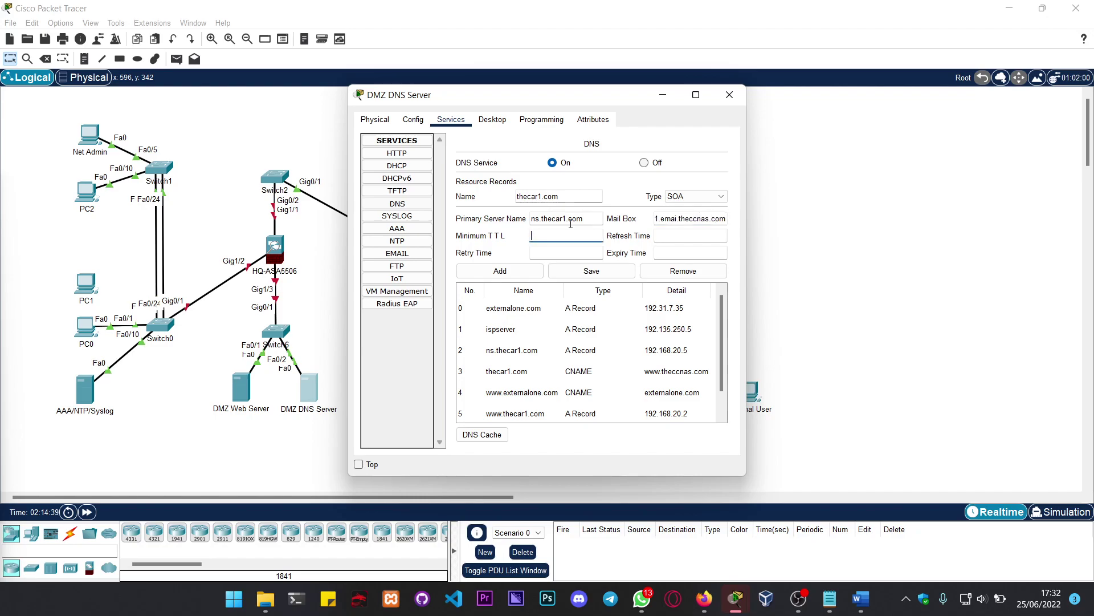
{"action": "type", "text": "100"}
{"action": "key", "text": "Tab"}
{"action": "type", "text": "100"}
{"action": "key", "text": "Tab"}
{"action": "type", "text": "100"}
{"action": "key", "text": "Tab"}
{"action": "type", "text": "100"}
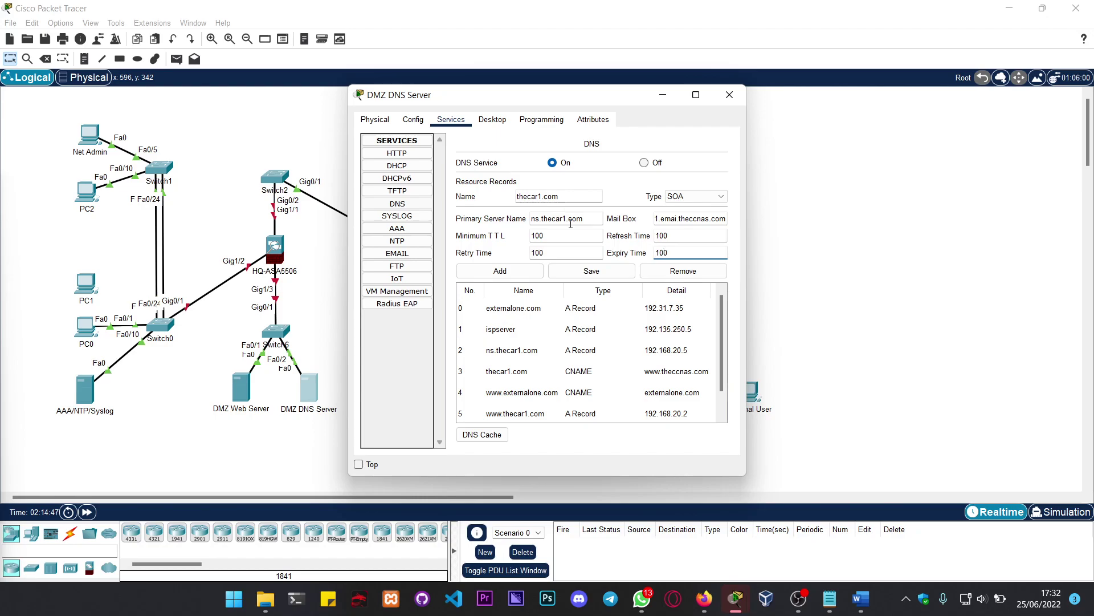
{"action": "left_click", "coordinate": [500, 271]}
{"action": "scroll", "coordinate": [644, 337], "scroll_direction": "down", "scroll_amount": 1}
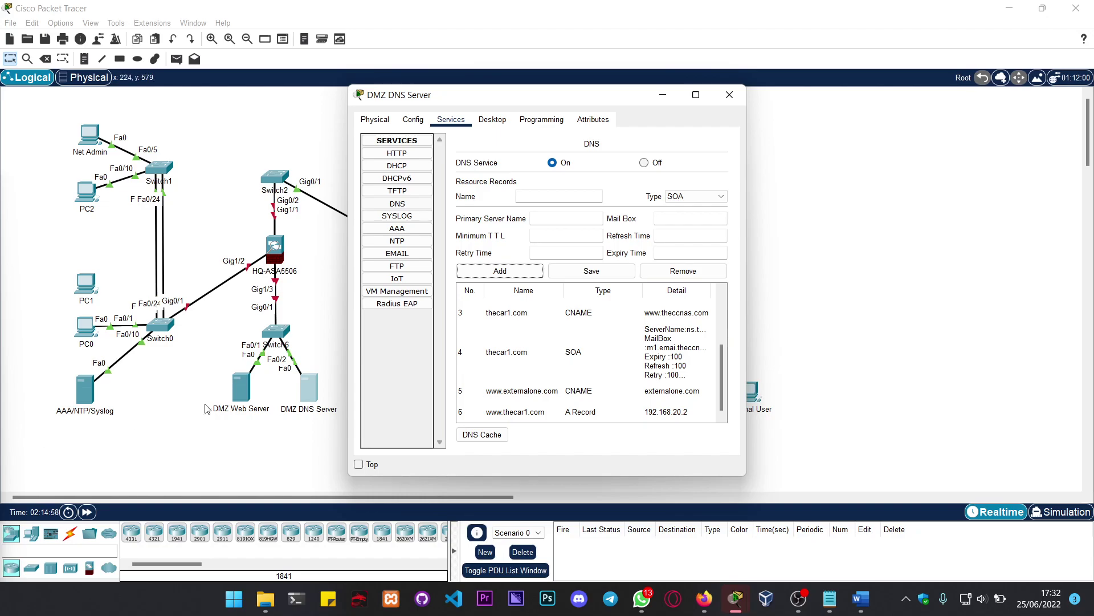
{"action": "left_click", "coordinate": [562, 198]}
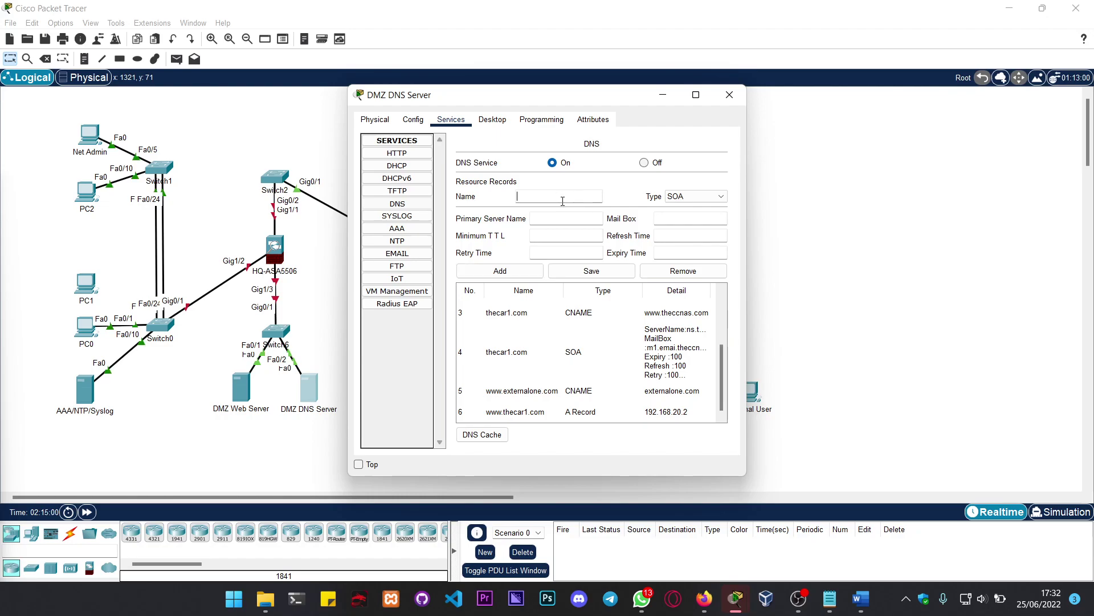
Step: Add an NS record with server name ispserver, dismissing the empty-name error and adding it again
{"action": "left_click", "coordinate": [675, 196]}
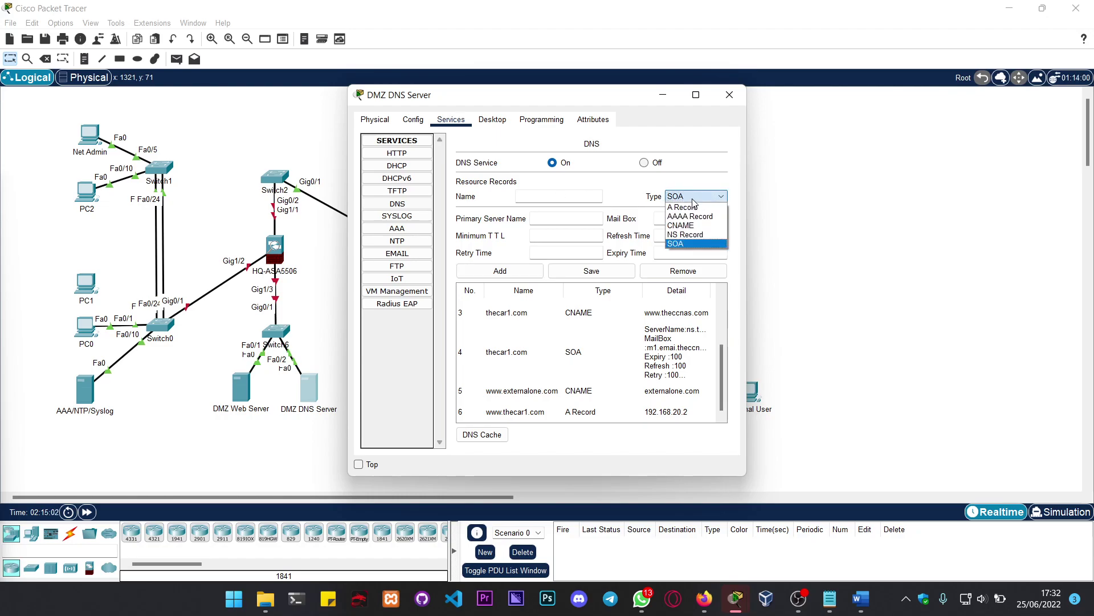
{"action": "left_click", "coordinate": [689, 234]}
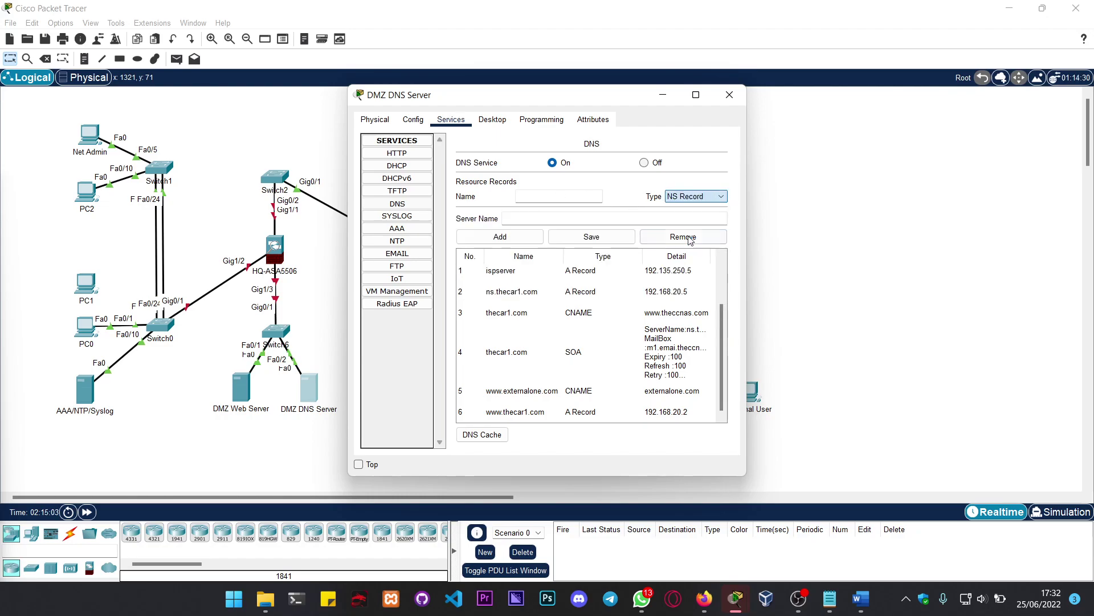
{"action": "left_click", "coordinate": [549, 200]}
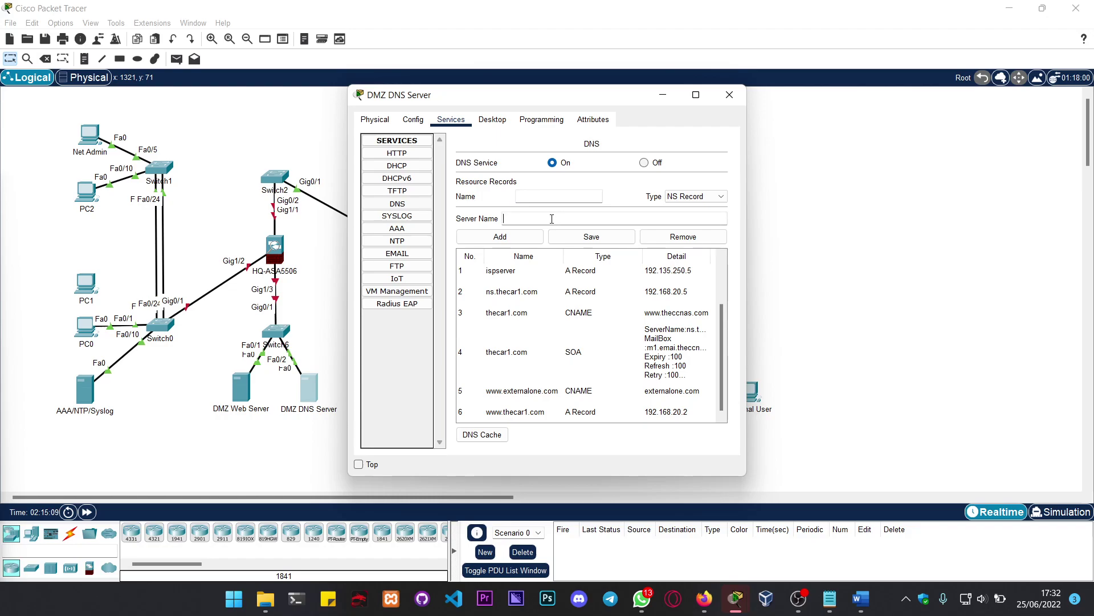
{"action": "left_click", "coordinate": [552, 218]}
{"action": "type", "text": "ispserver"}
{"action": "left_click", "coordinate": [504, 241]}
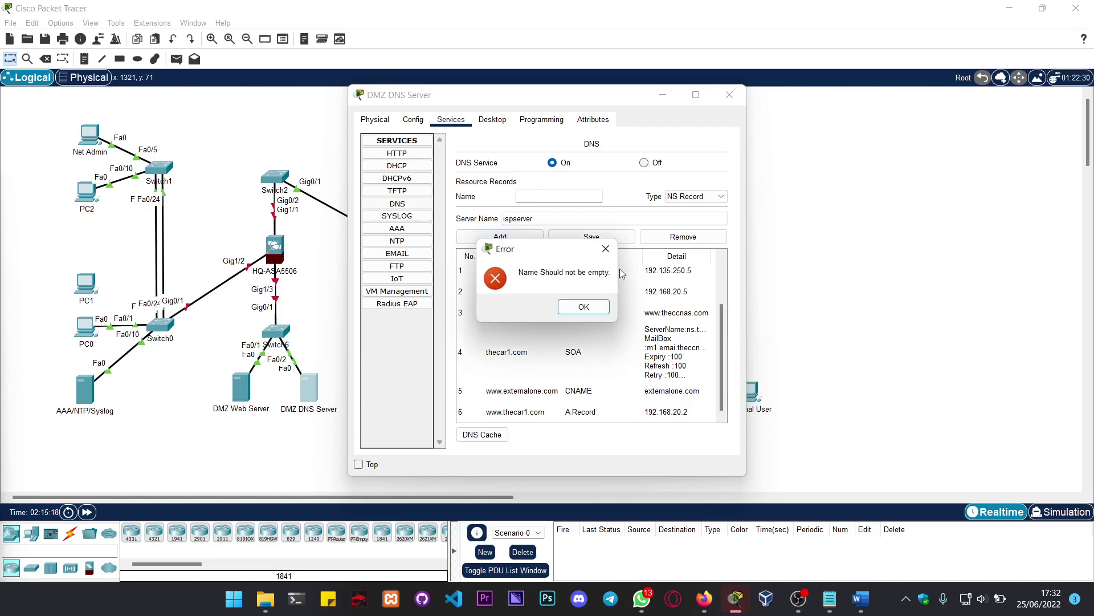
{"action": "left_click", "coordinate": [593, 314]}
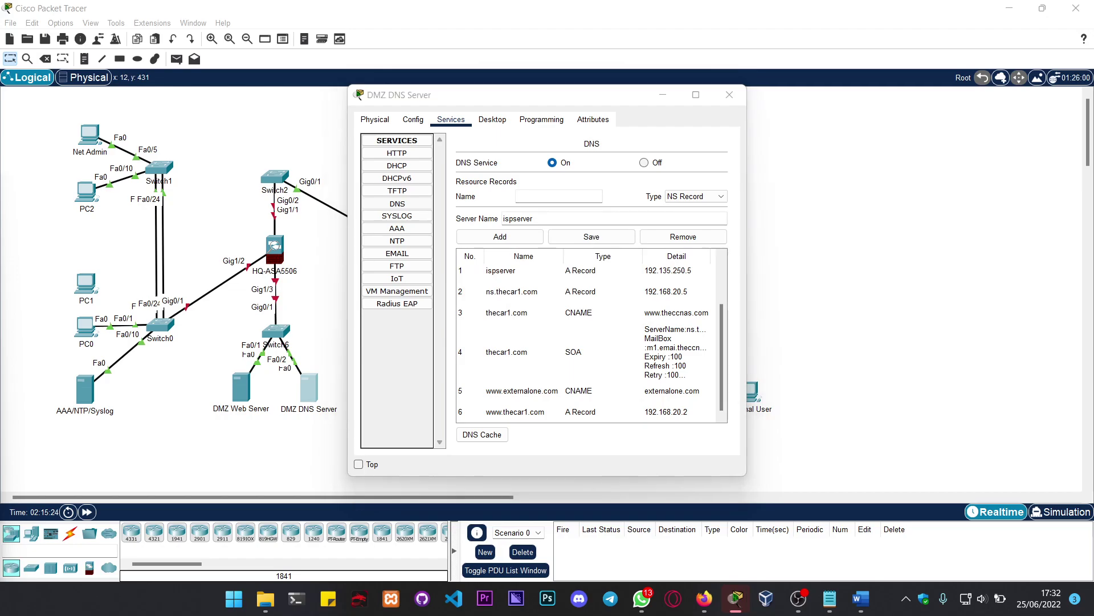
{"action": "left_click", "coordinate": [549, 199]}
{"action": "left_click", "coordinate": [500, 236]}
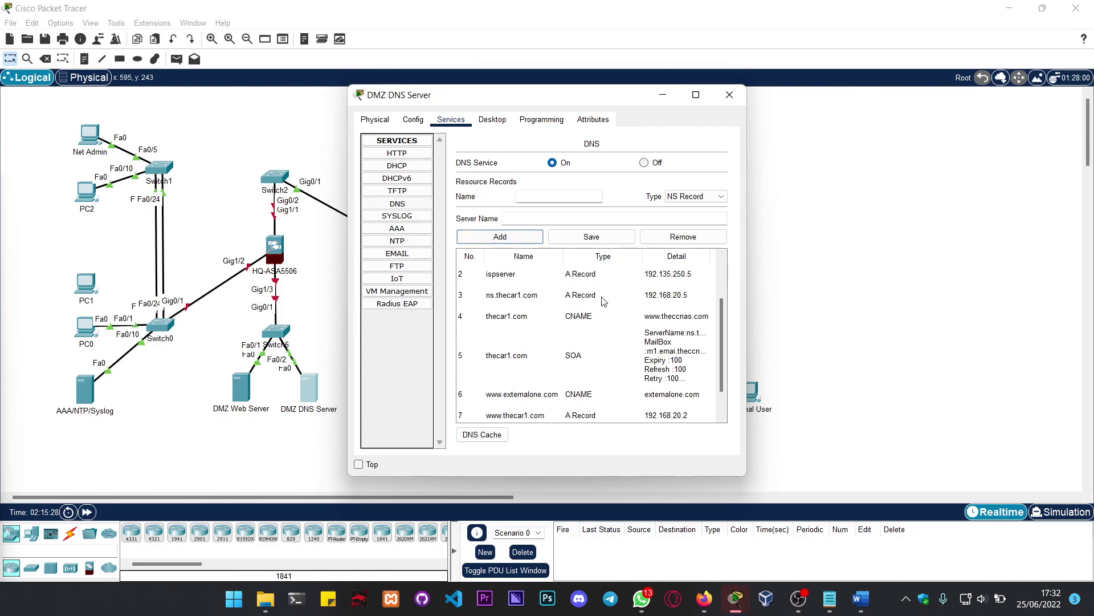
{"action": "scroll", "coordinate": [582, 311], "scroll_direction": "up", "scroll_amount": 2}
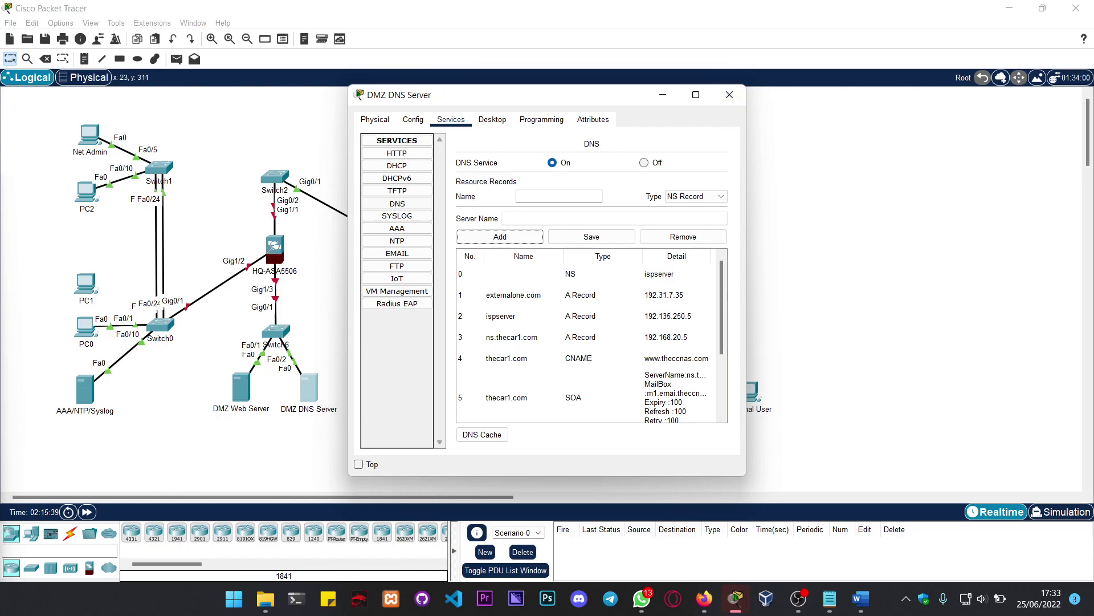
{"action": "key", "text": "alt+Tab"}
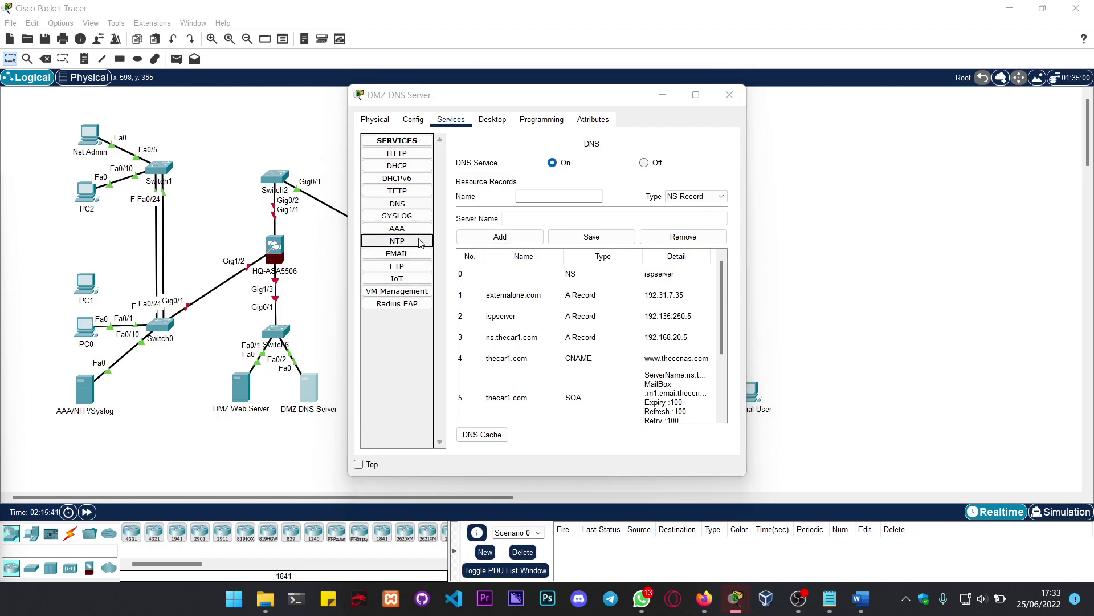
Step: Review the DNS server's AAA, NTP, EMAIL, FTP, IoT, VM Management and Radius EAP tabs, then close its window
{"action": "left_click", "coordinate": [411, 240]}
{"action": "left_click", "coordinate": [413, 229]}
{"action": "left_click", "coordinate": [412, 240]}
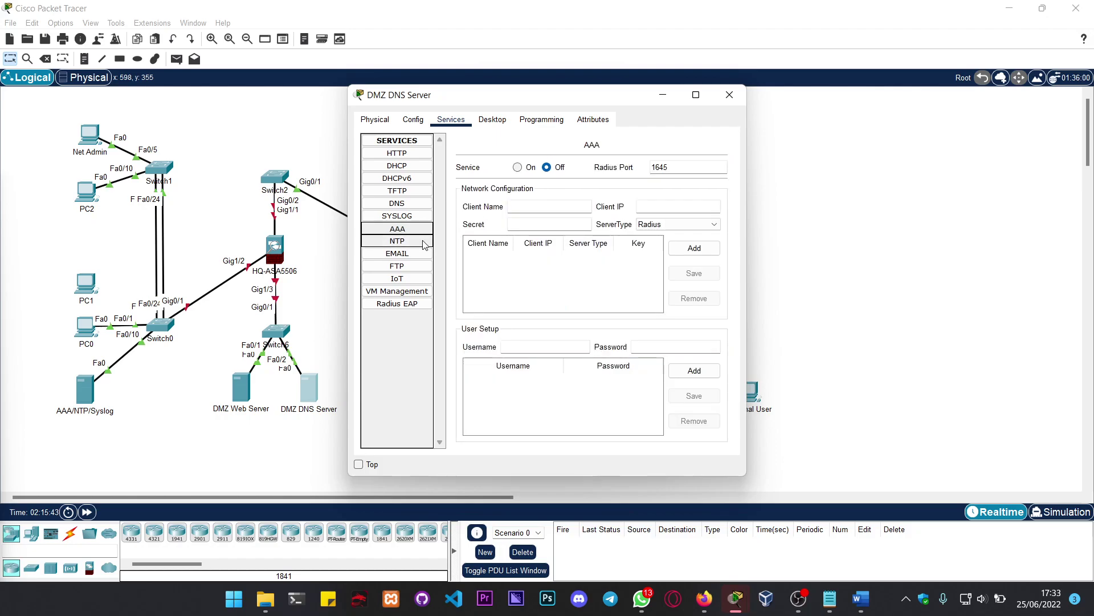
{"action": "left_click", "coordinate": [430, 255]}
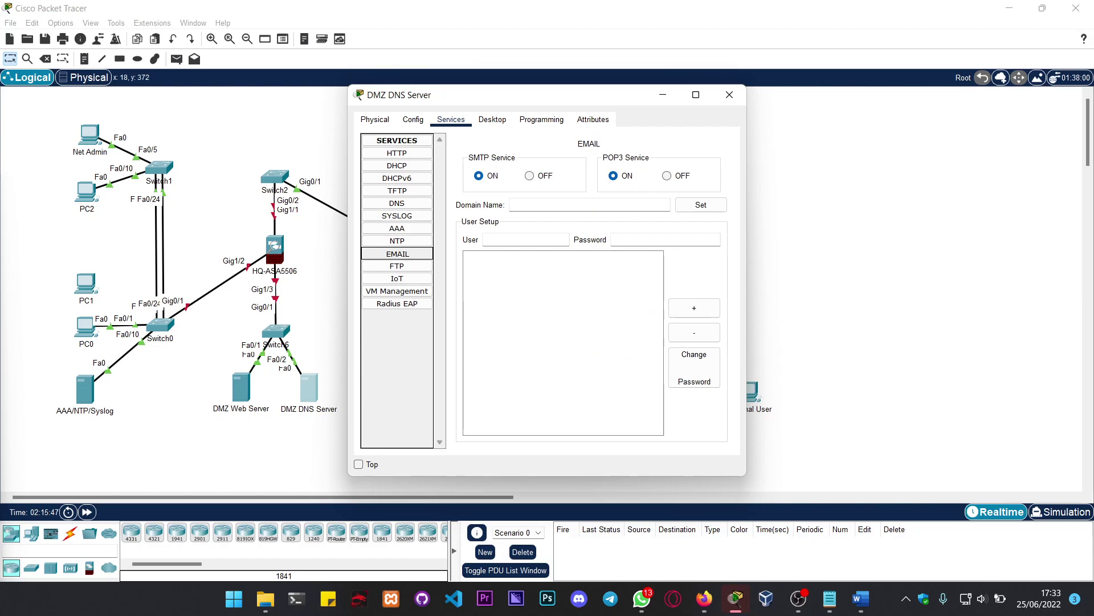
{"action": "left_click", "coordinate": [410, 266]}
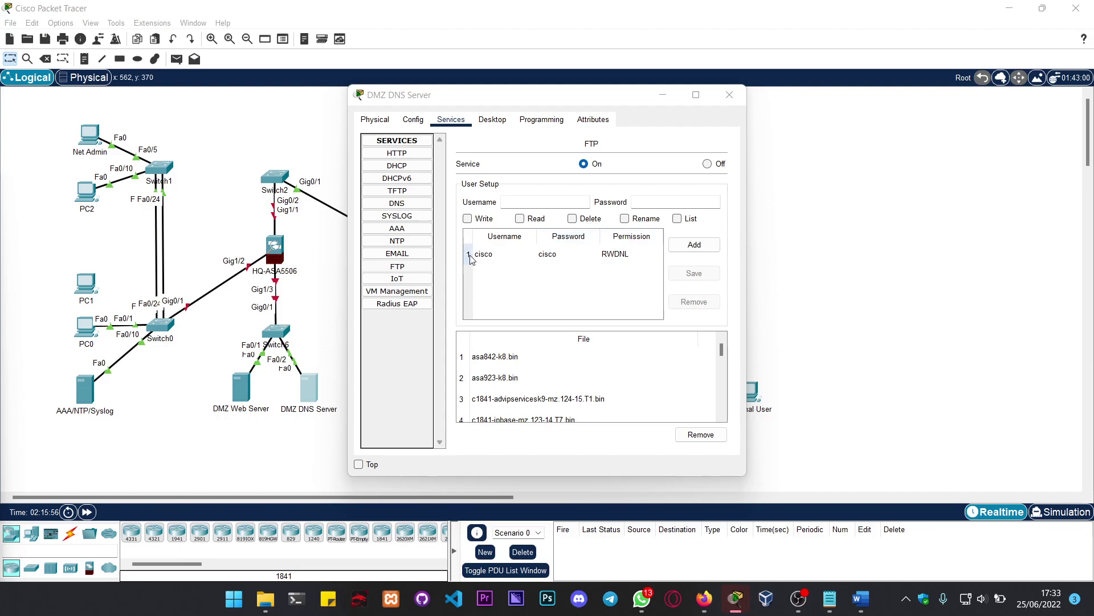
{"action": "left_click", "coordinate": [397, 278]}
{"action": "left_click", "coordinate": [408, 292]}
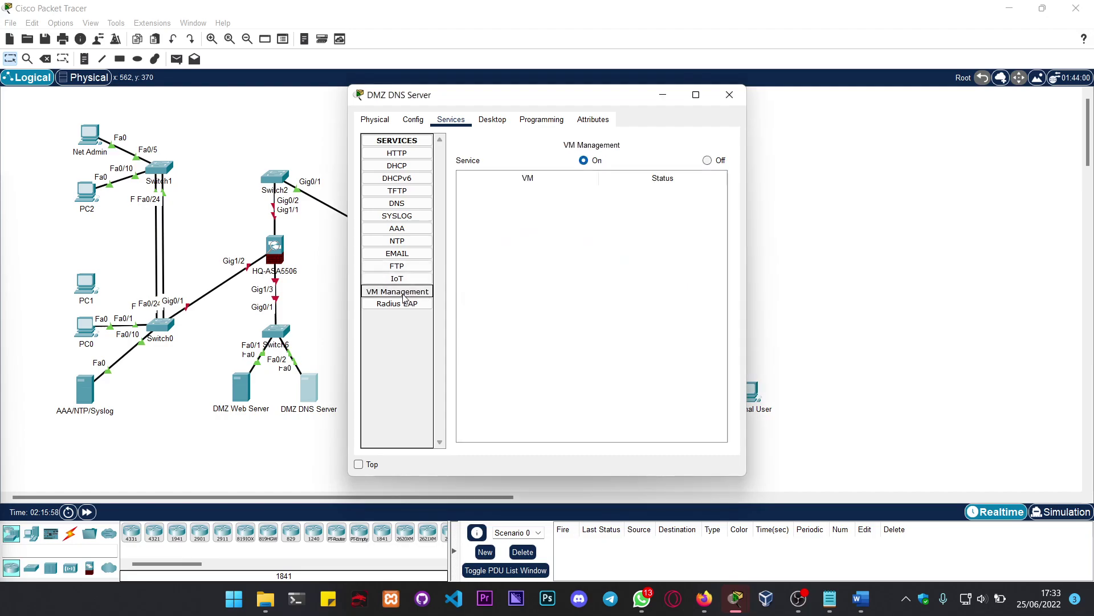
{"action": "left_click", "coordinate": [400, 306]}
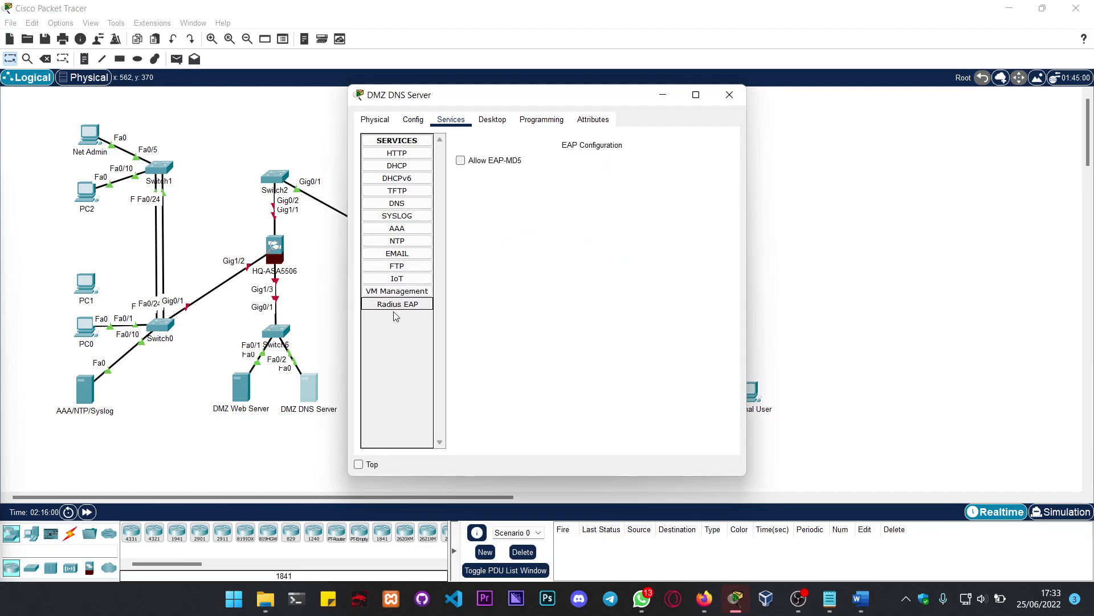
{"action": "key", "text": "alt+Tab"}
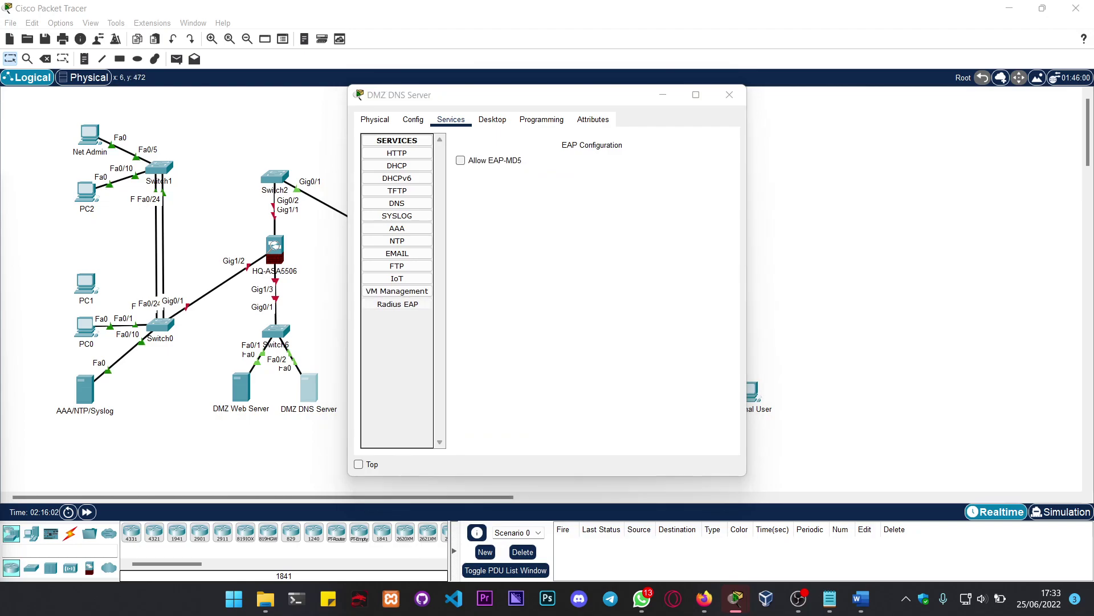
{"action": "left_click", "coordinate": [730, 95]}
Step: Check the DMZ Web Server's Services and Radius EAP settings, then close its window
{"action": "left_click", "coordinate": [241, 388]}
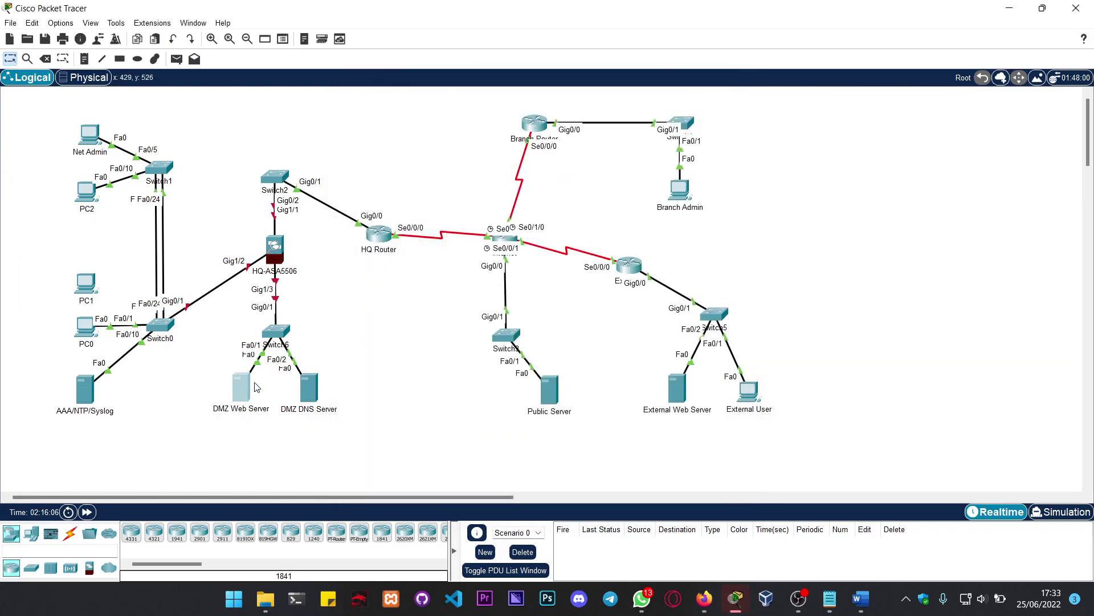
{"action": "left_click", "coordinate": [451, 119]}
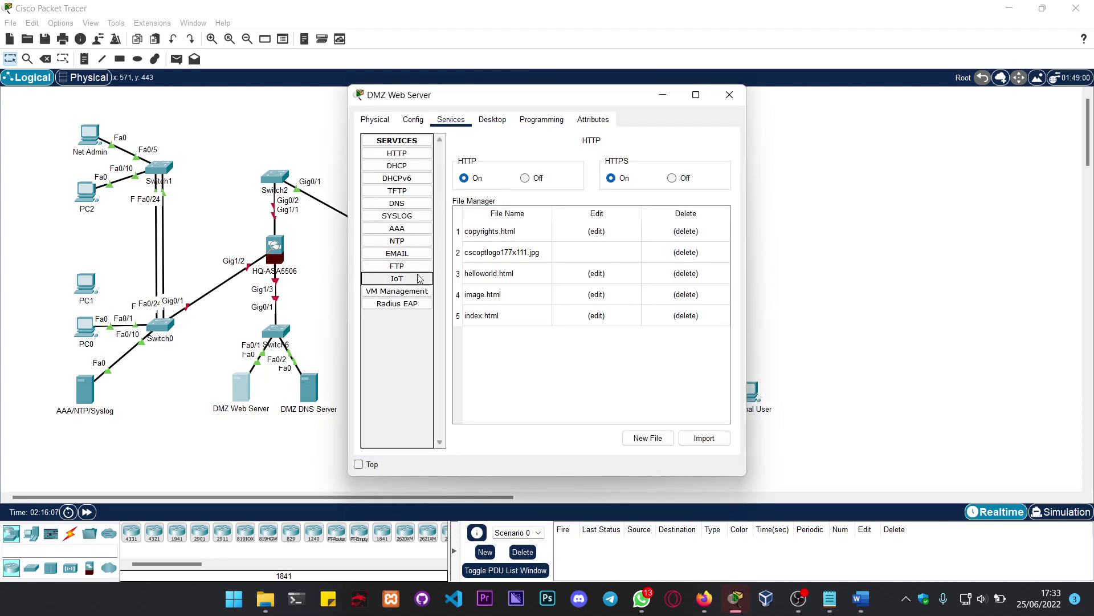
{"action": "left_click", "coordinate": [412, 308]}
{"action": "left_click", "coordinate": [730, 94]}
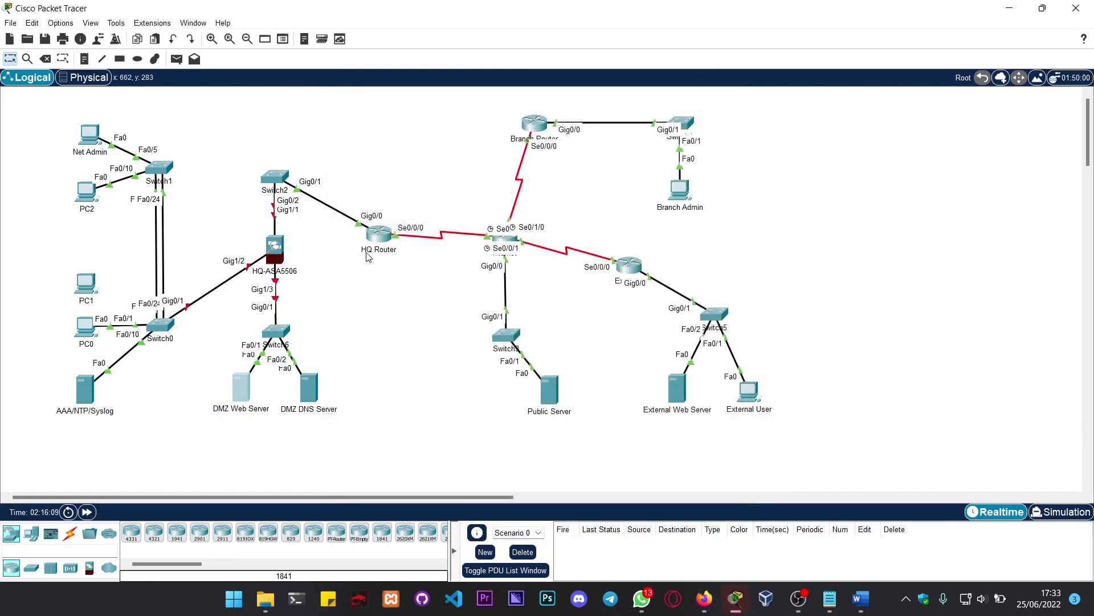
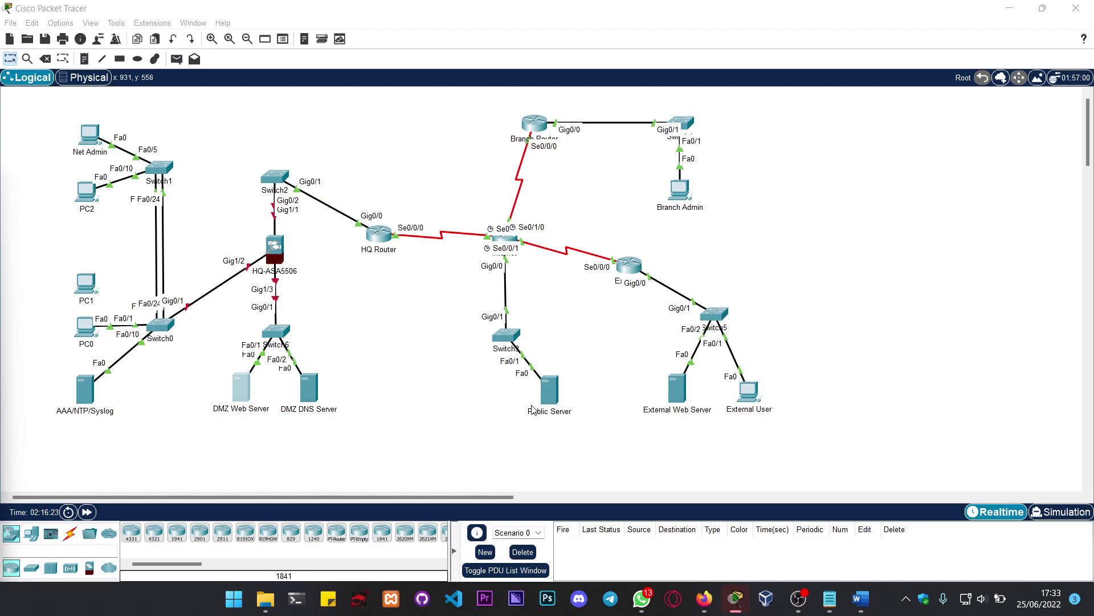
Step: Open the Public Server from the logical topology
{"action": "left_click", "coordinate": [551, 395]}
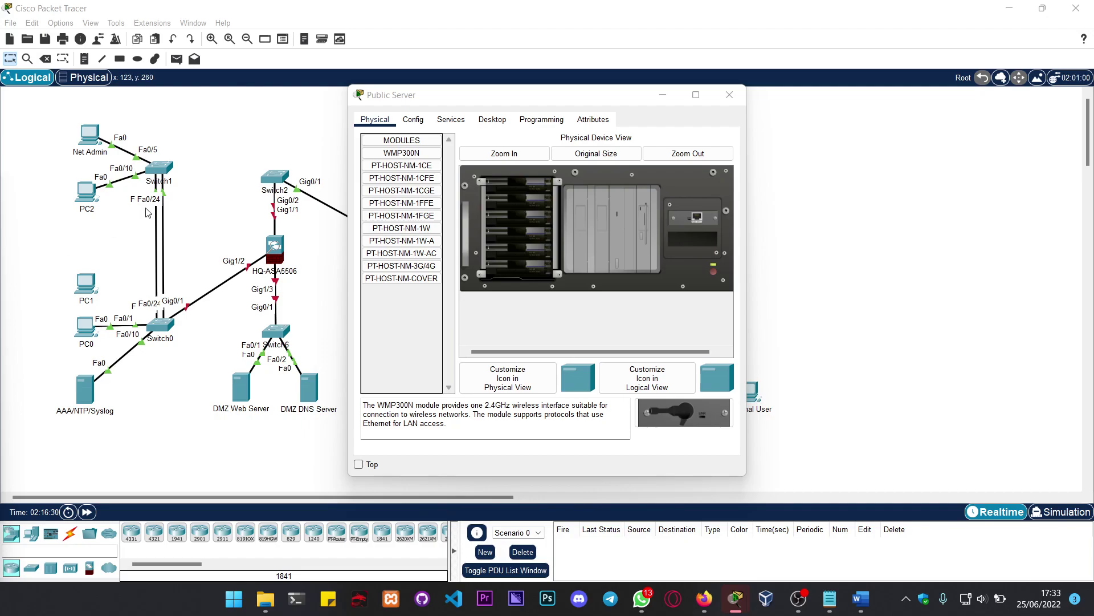
Step: Set the Public Server to static IP 192.135.250.5, mask 255.255.255.0, gateway 192.135.250.1
{"action": "left_click", "coordinate": [462, 126]}
{"action": "left_click", "coordinate": [462, 124]}
{"action": "left_click", "coordinate": [493, 120]}
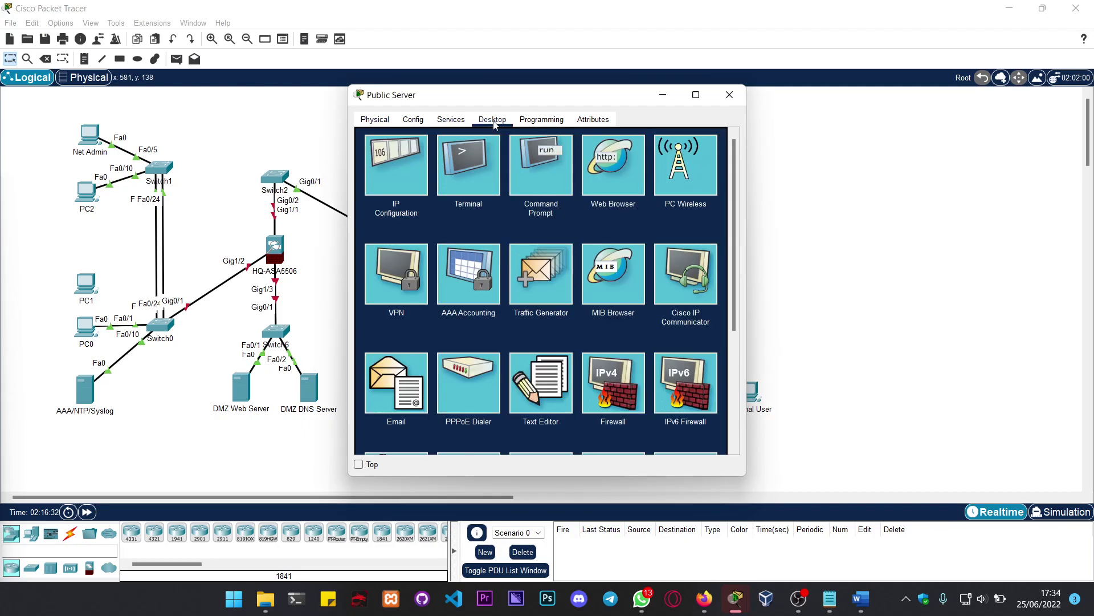
{"action": "left_click", "coordinate": [405, 169]}
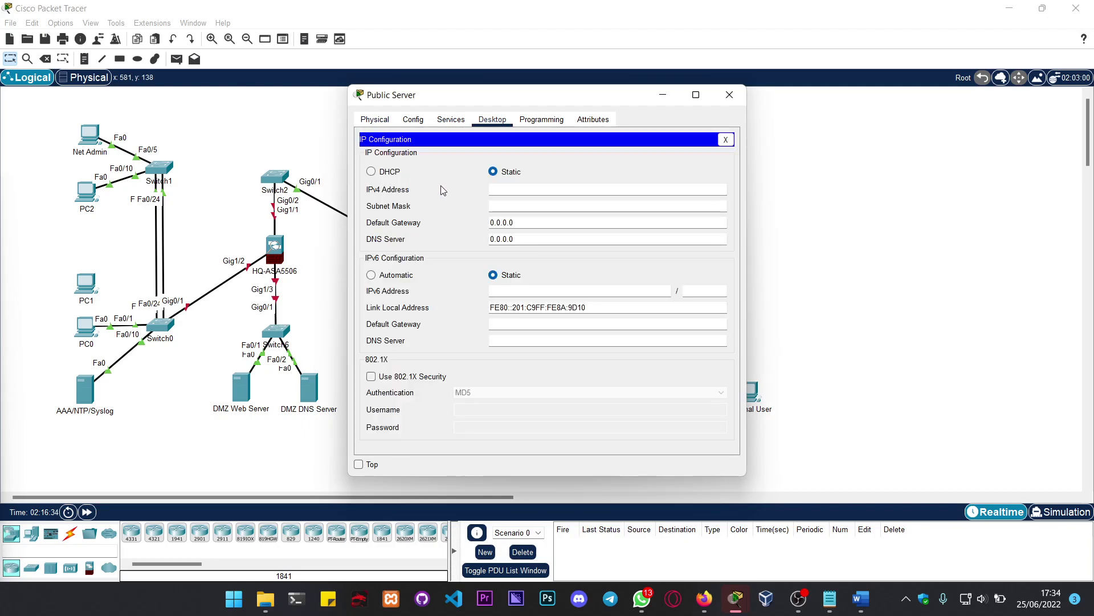
{"action": "left_click", "coordinate": [558, 194]}
{"action": "type", "text": "192.135./250.5"}
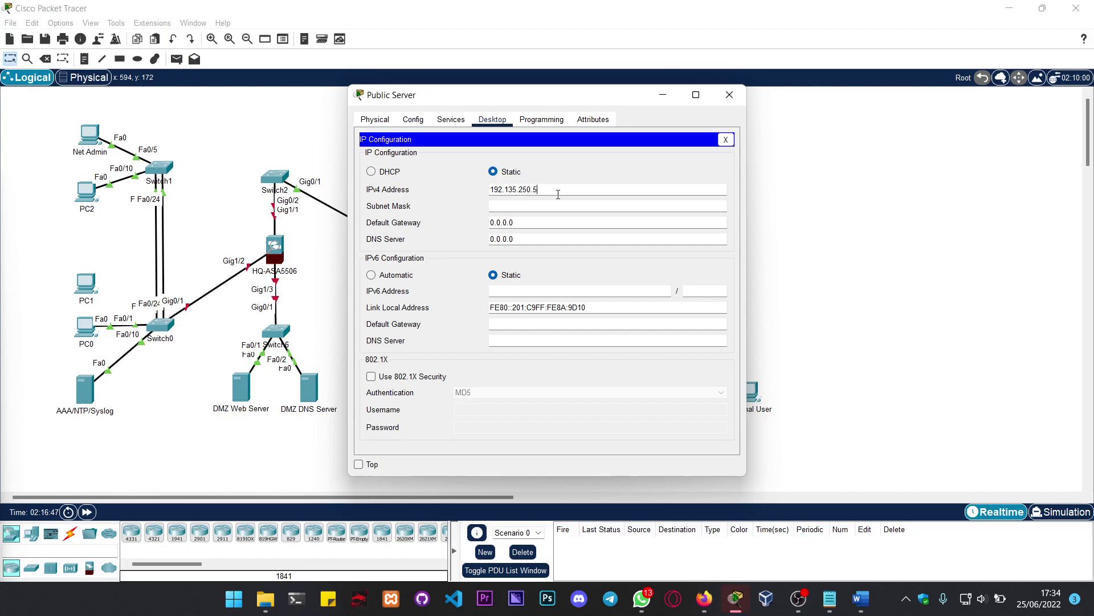
{"action": "key", "text": "Tab"}
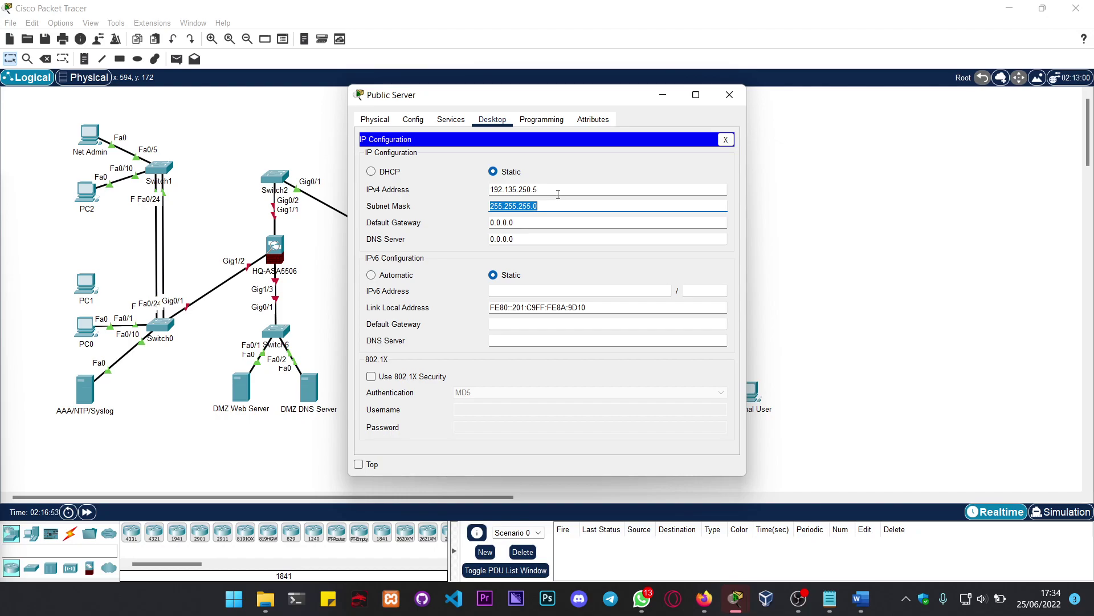
{"action": "key", "text": "Tab"}
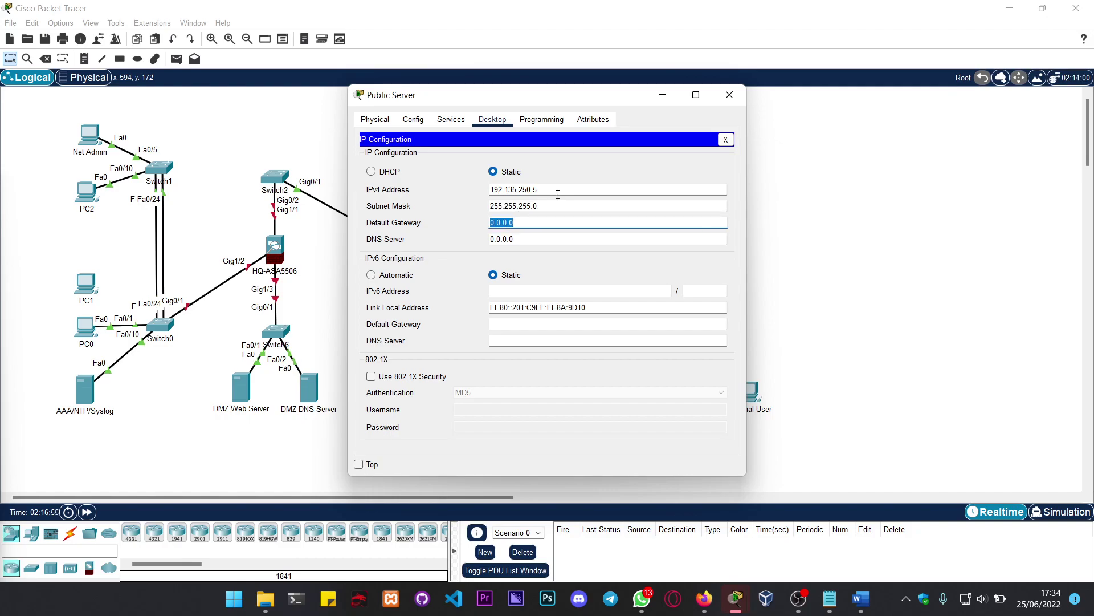
{"action": "type", "text": "192.135.250.1"}
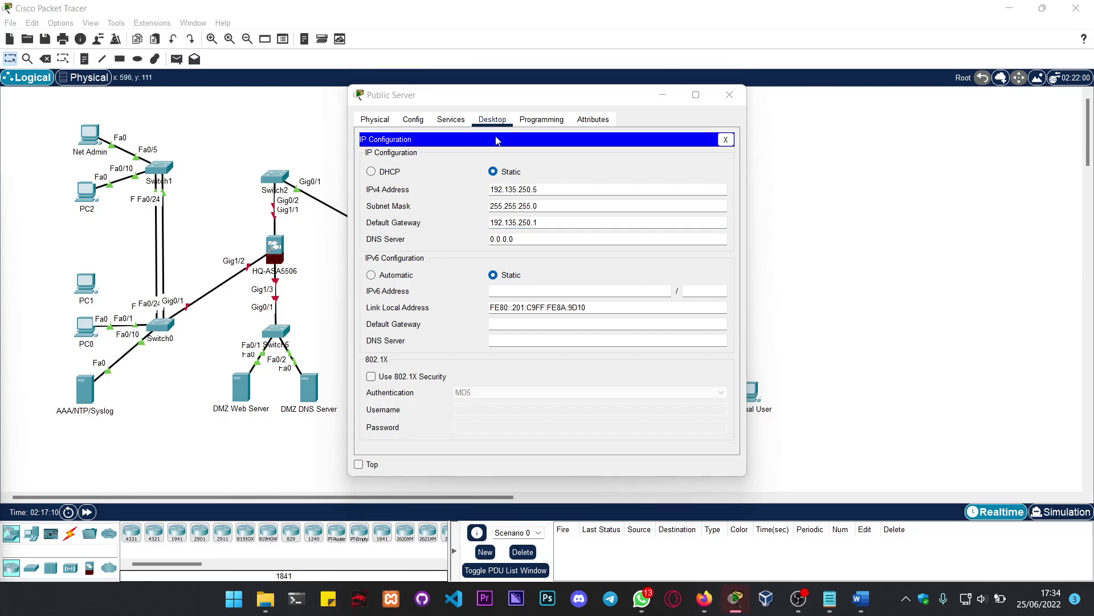
Step: Switch the Public Server's DHCP service on, then switch its DNS service on
{"action": "left_click", "coordinate": [451, 120]}
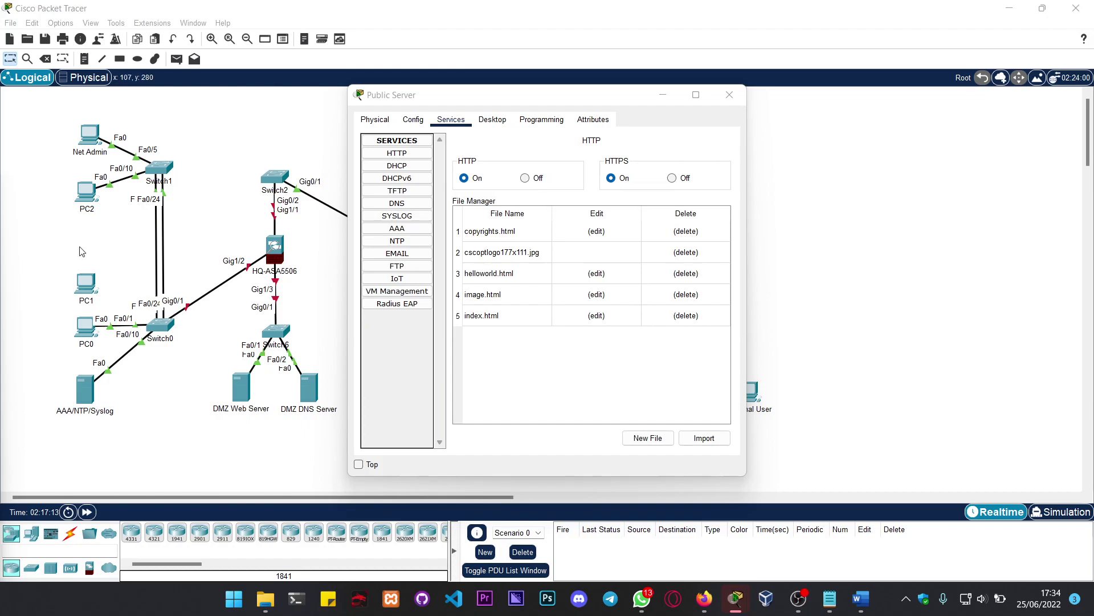
{"action": "left_click", "coordinate": [426, 168]}
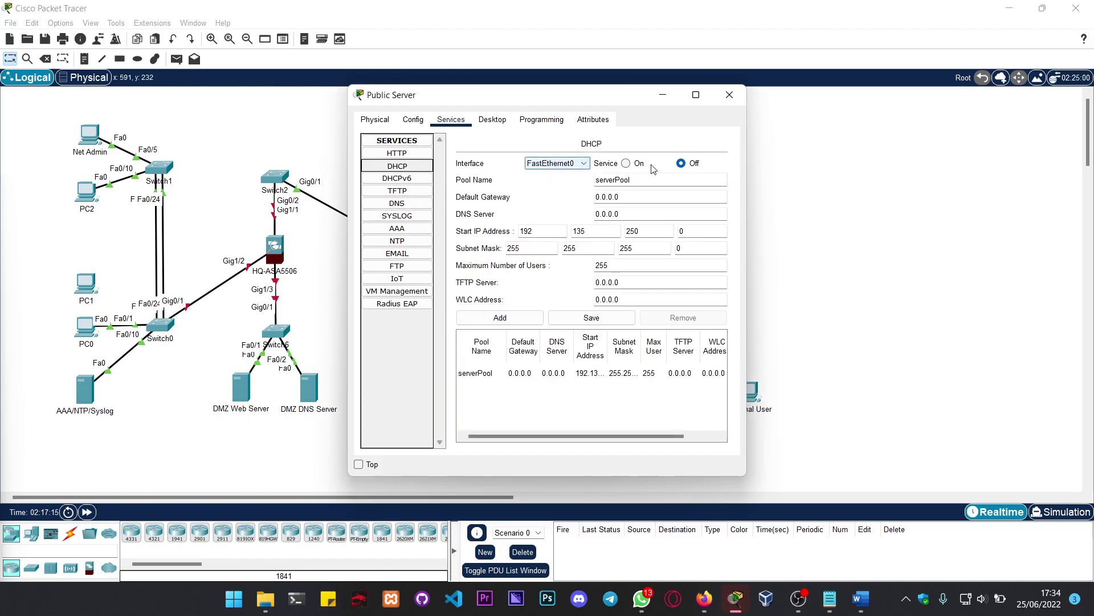
{"action": "left_click", "coordinate": [626, 163]}
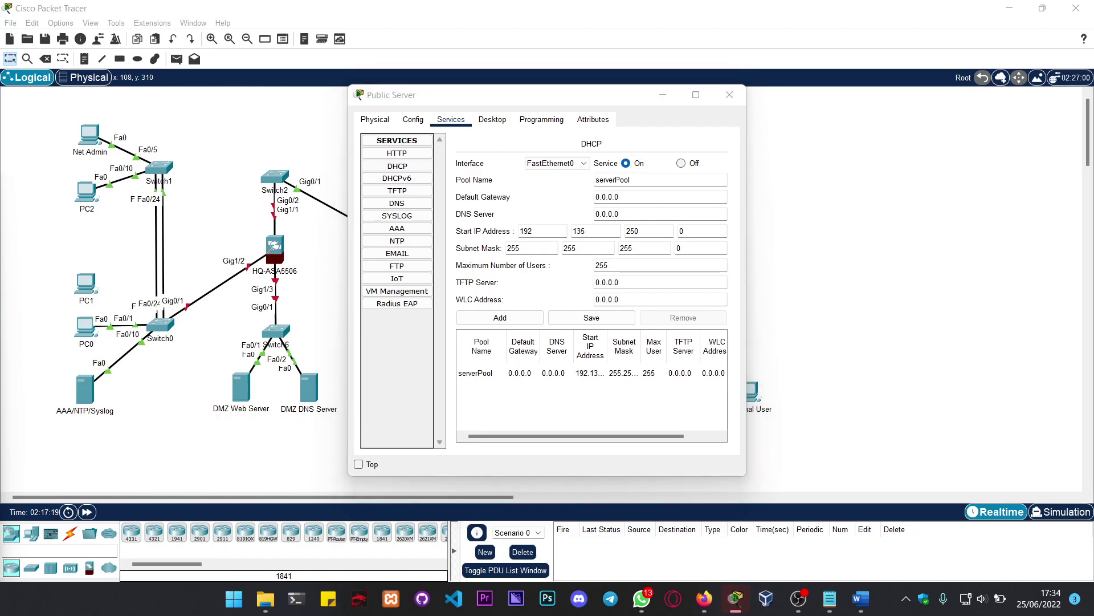
{"action": "left_click", "coordinate": [419, 192]}
{"action": "left_click", "coordinate": [424, 203]}
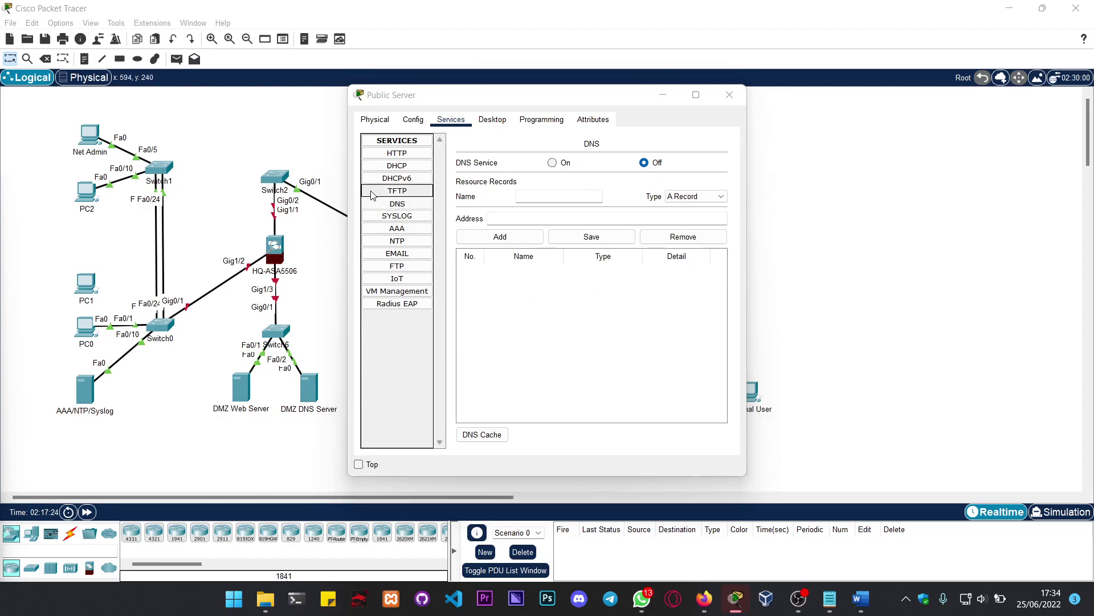
{"action": "left_click", "coordinate": [552, 163]}
{"action": "left_click", "coordinate": [557, 196]}
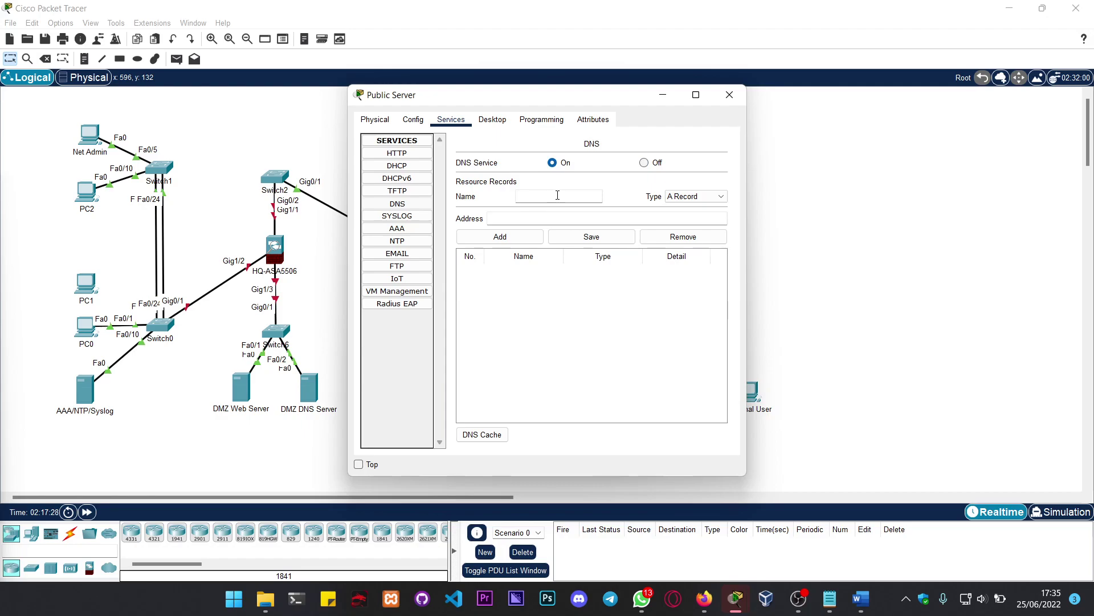
{"action": "type", "text": "externalone.com"}
{"action": "key", "text": "Tab"}
{"action": "left_click", "coordinate": [696, 196]}
{"action": "left_click", "coordinate": [693, 226]}
{"action": "left_click", "coordinate": [581, 220]}
{"action": "type", "text": "www.ex"}
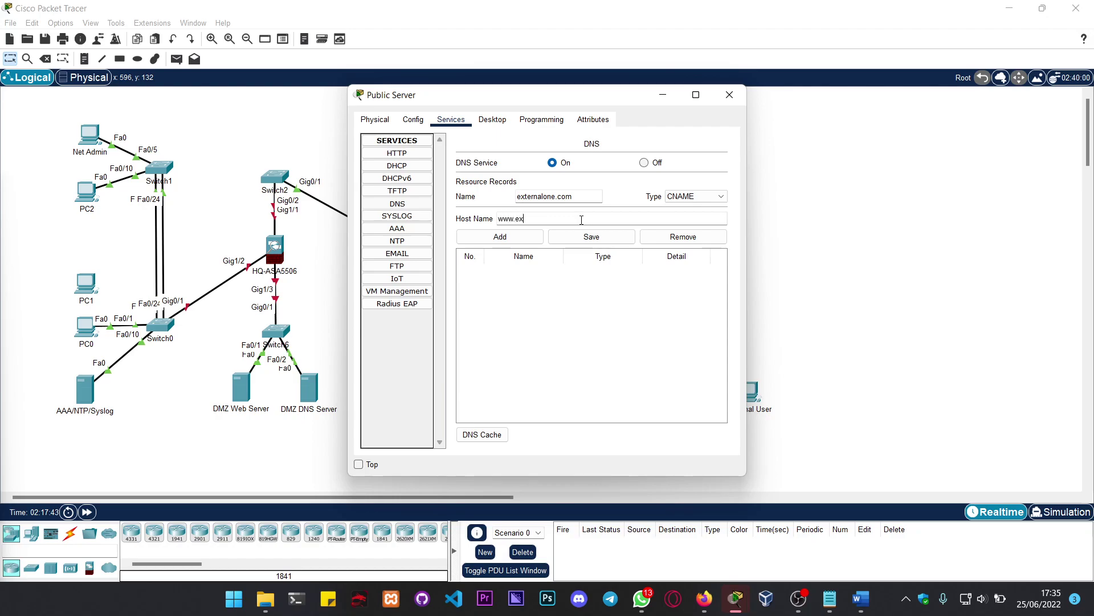
{"action": "type", "text": "ternalone.com"}
{"action": "left_click", "coordinate": [504, 240]}
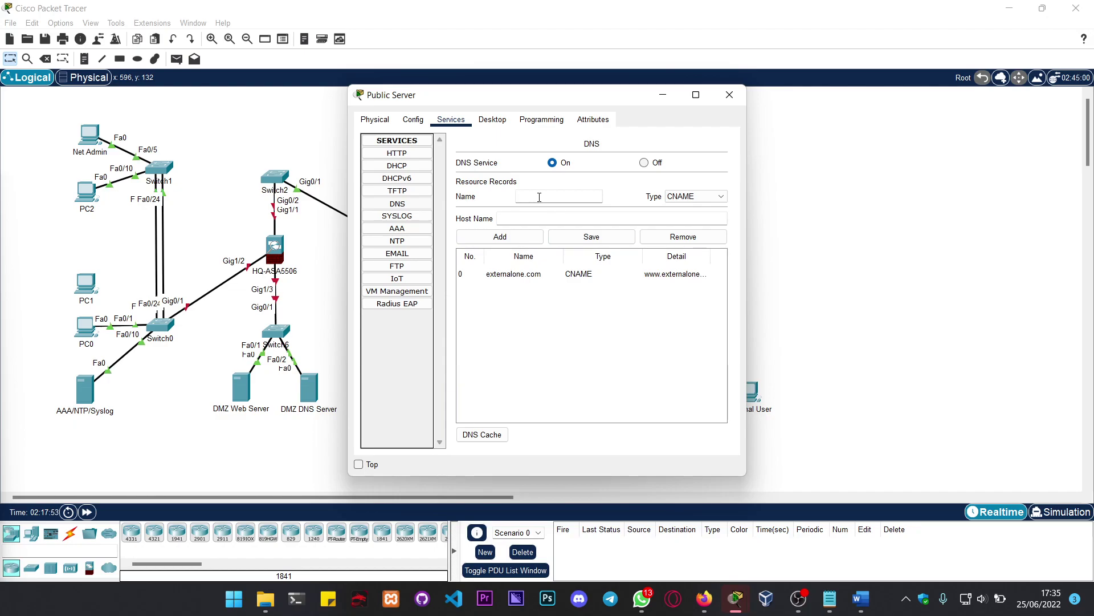
Step: Add an A record for thecar1.com at 209.165.200.241
{"action": "type", "text": "therca"}
{"action": "key", "text": "BackSpace"}
{"action": "key", "text": "BackSpace"}
{"action": "key", "text": "BackSpace"}
{"action": "type", "text": "ca"}
{"action": "type", "text": "r.com"}
{"action": "left_click", "coordinate": [540, 198]}
{"action": "type", "text": "1"}
{"action": "left_click", "coordinate": [705, 197]}
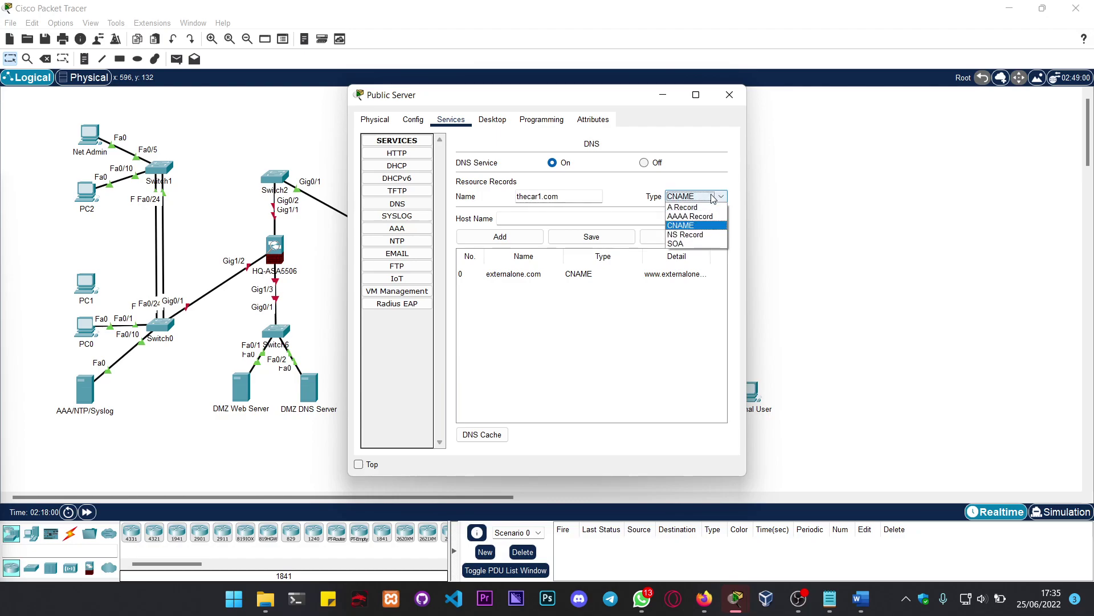
{"action": "left_click", "coordinate": [702, 208]}
{"action": "left_click", "coordinate": [578, 218]}
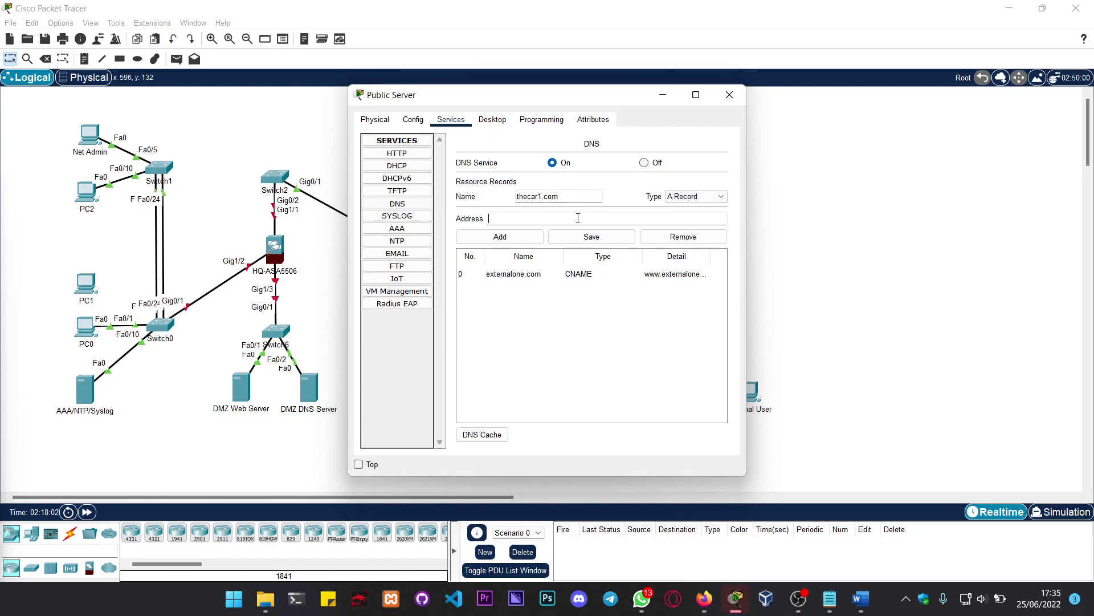
{"action": "type", "text": "209.165.200.241"}
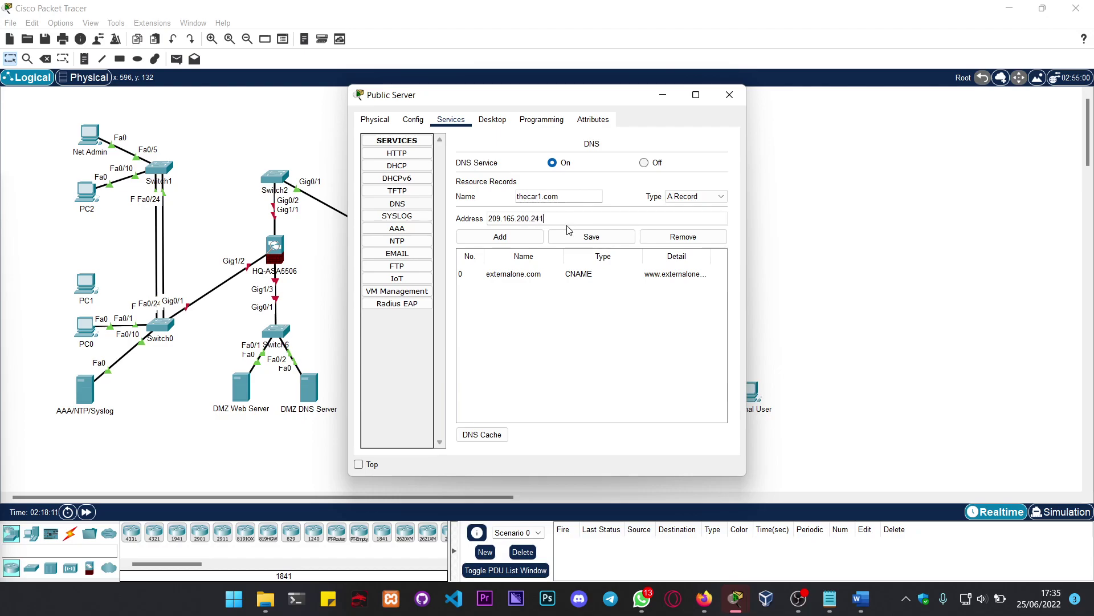
{"action": "left_click", "coordinate": [527, 236]}
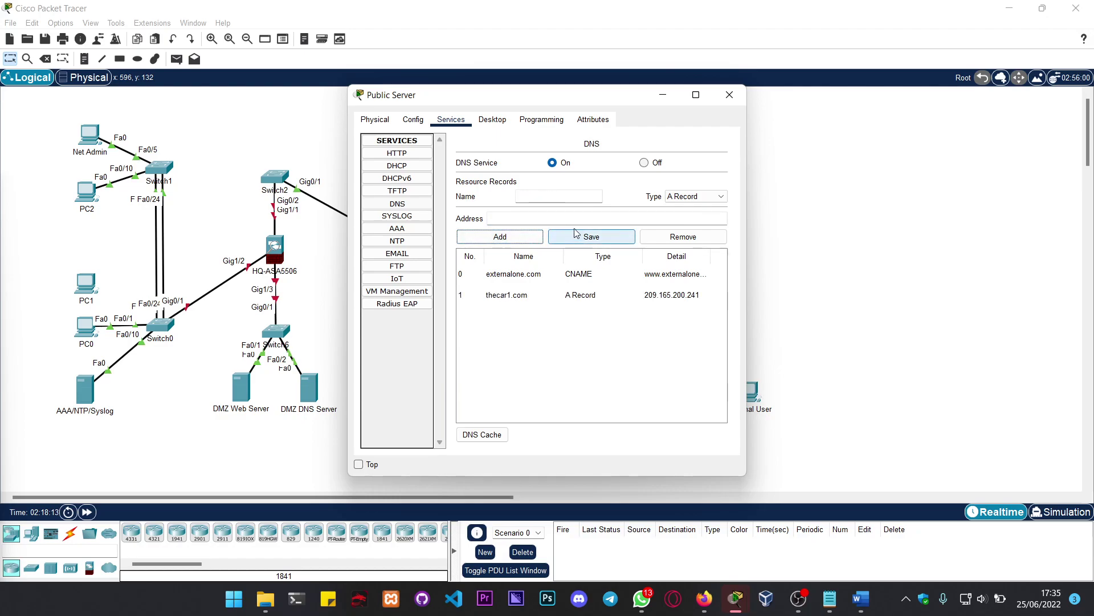
{"action": "left_click", "coordinate": [557, 201]}
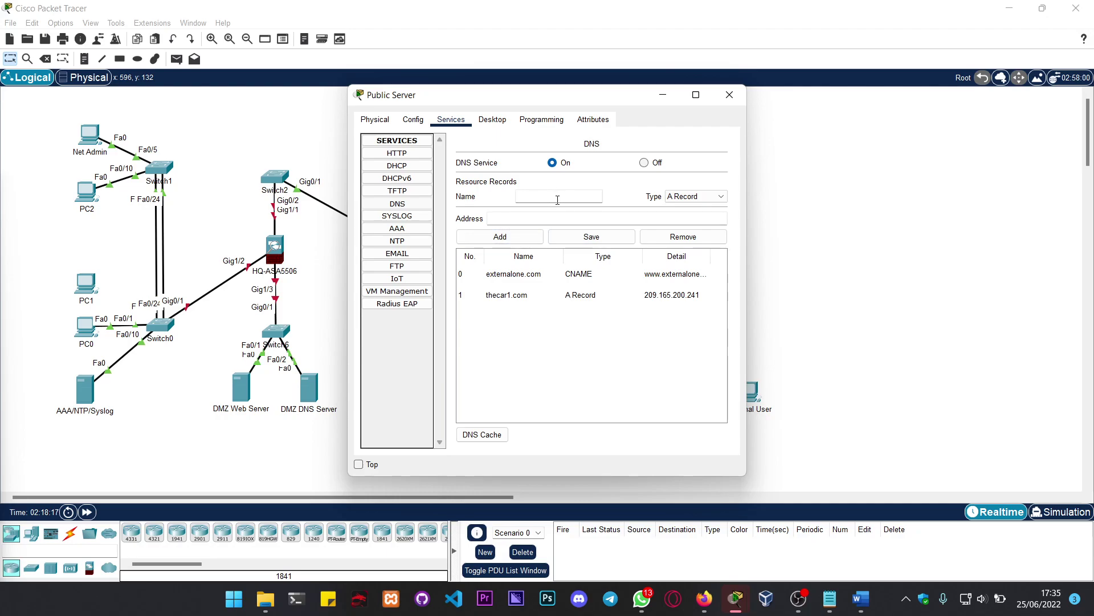
{"action": "type", "text": "www.externalone.com"}
{"action": "key", "text": "Tab"}
{"action": "key", "text": "Tab"}
{"action": "type", "text": "192."}
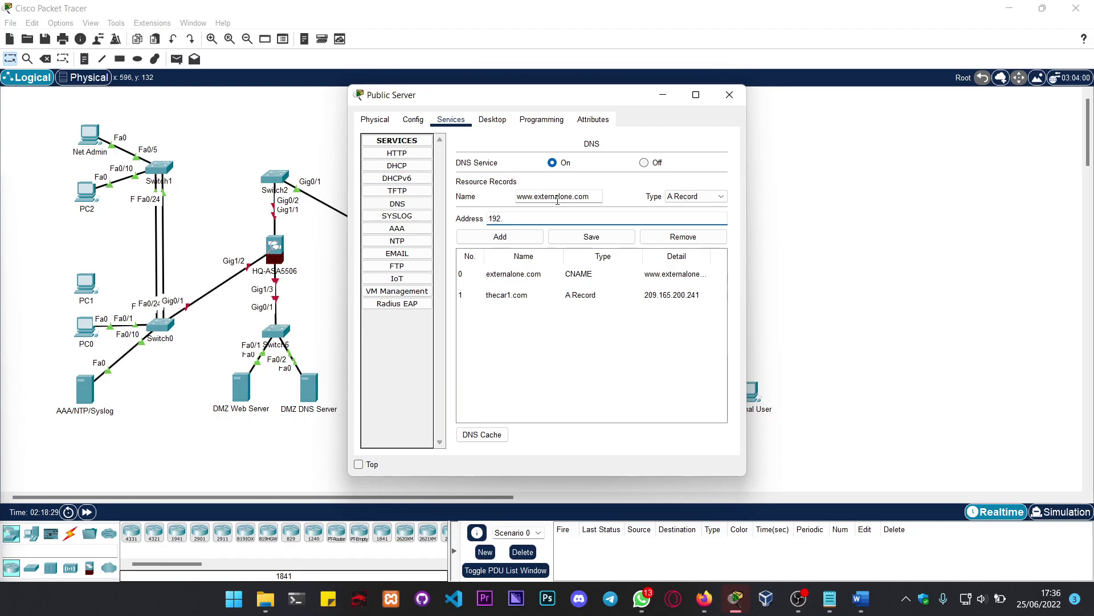
{"action": "type", "text": "31.7.36"}
{"action": "key", "text": "BackSpace"}
{"action": "type", "text": "5"}
{"action": "left_click", "coordinate": [502, 236]}
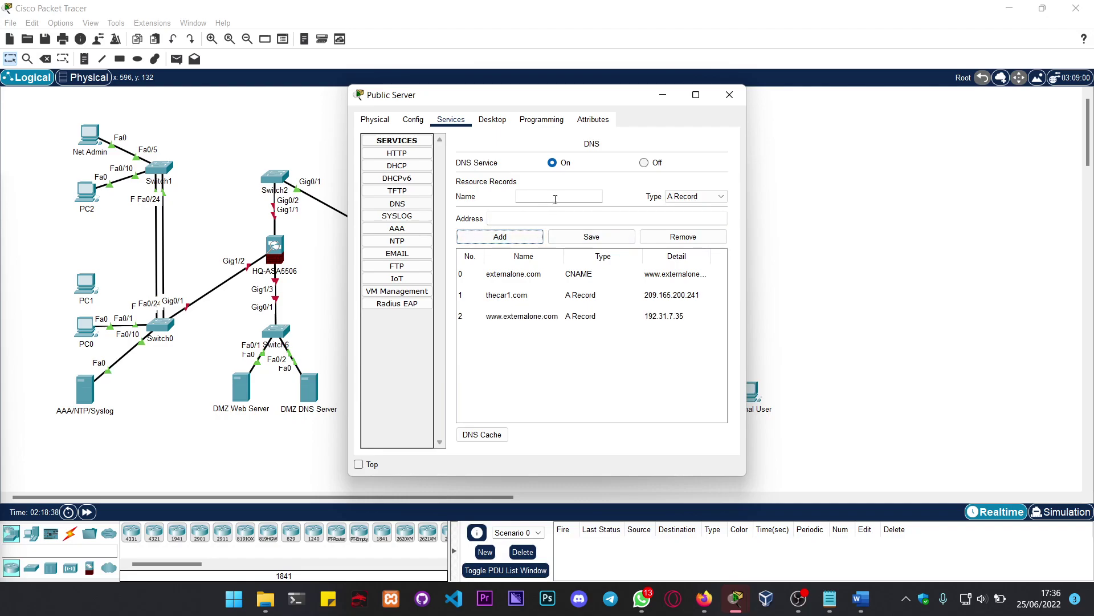
{"action": "left_click", "coordinate": [697, 196]}
{"action": "left_click", "coordinate": [684, 224]}
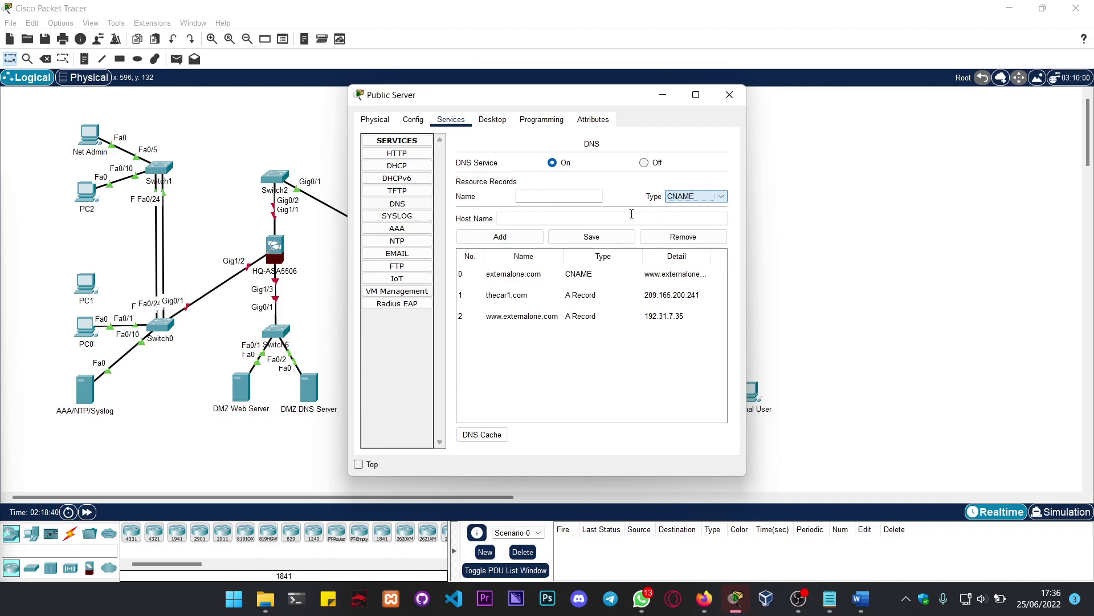
{"action": "left_click", "coordinate": [576, 196]}
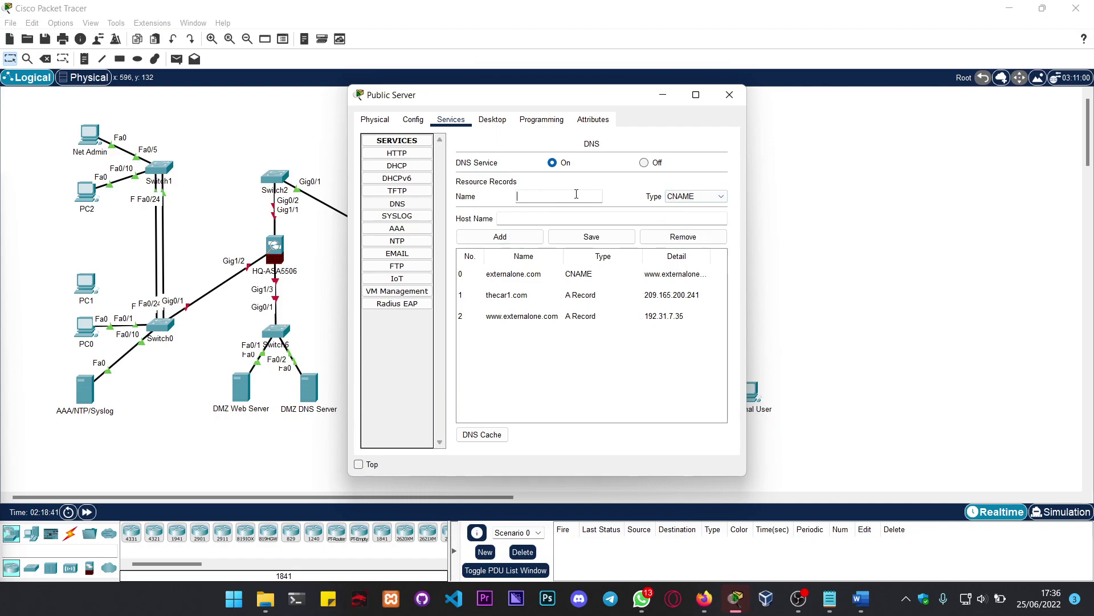
{"action": "type", "text": "w"}
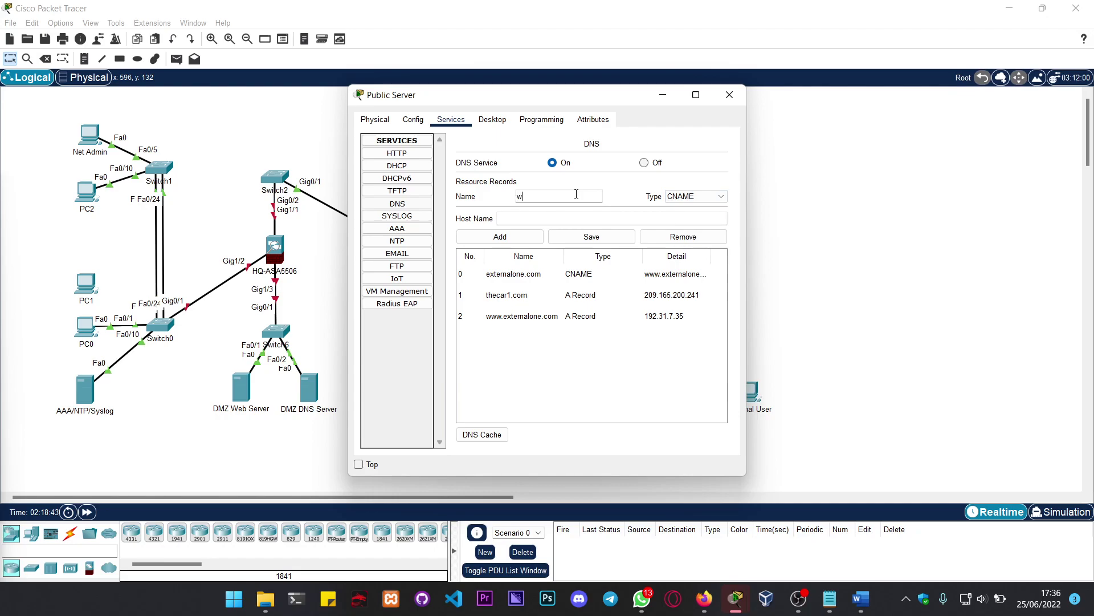
{"action": "type", "text": "ww.thecar1.com"}
{"action": "key", "text": "Tab"}
{"action": "key", "text": "Tab"}
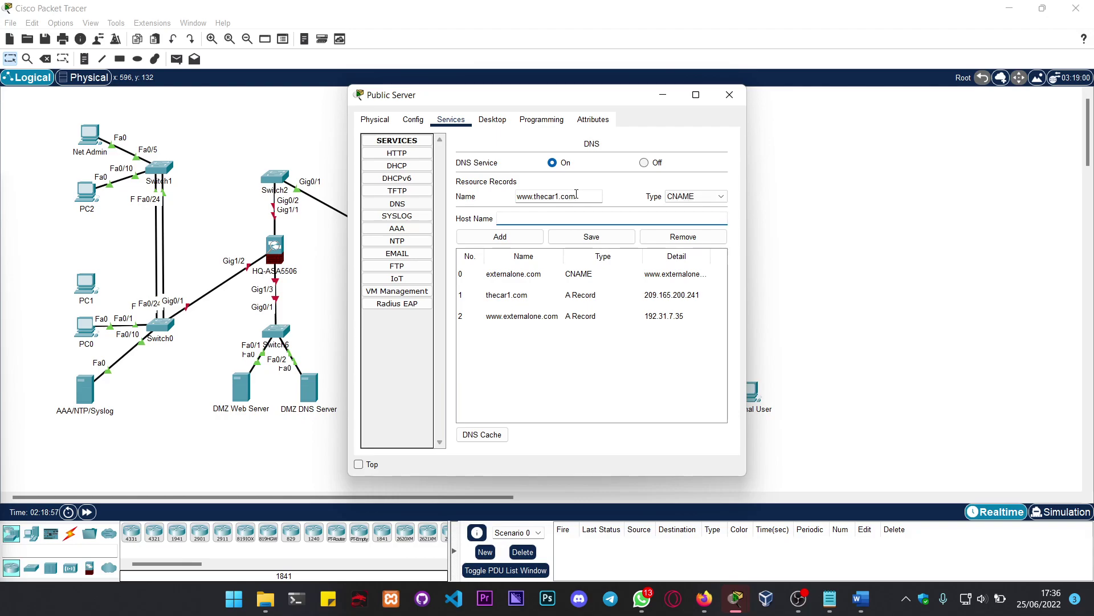
{"action": "type", "text": "thecar1.com"}
{"action": "left_click", "coordinate": [518, 237]}
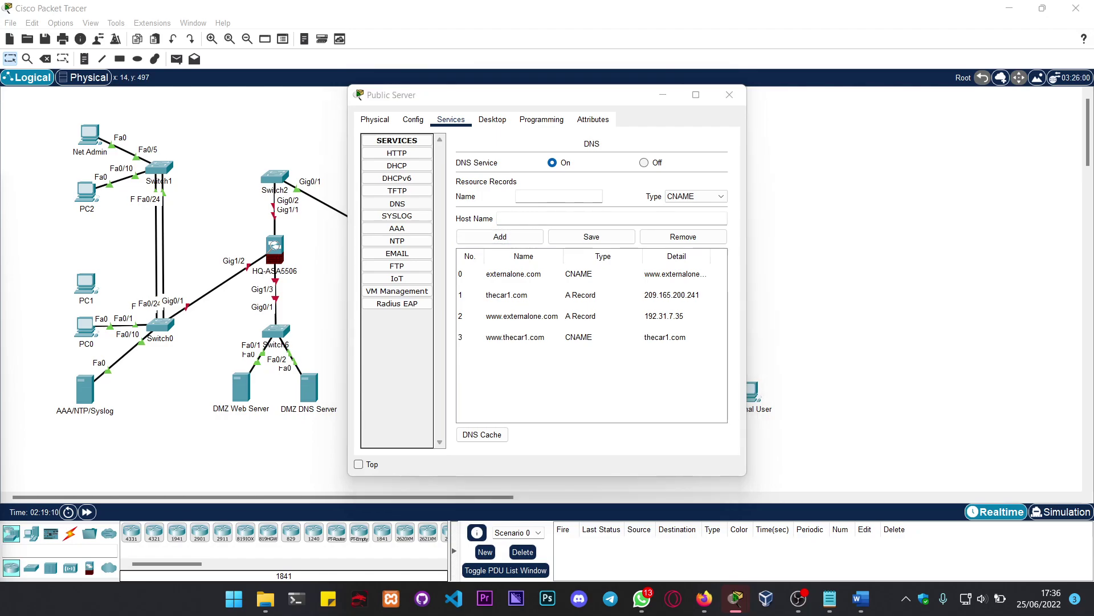
{"action": "key", "text": "Down"}
{"action": "key", "text": "Down"}
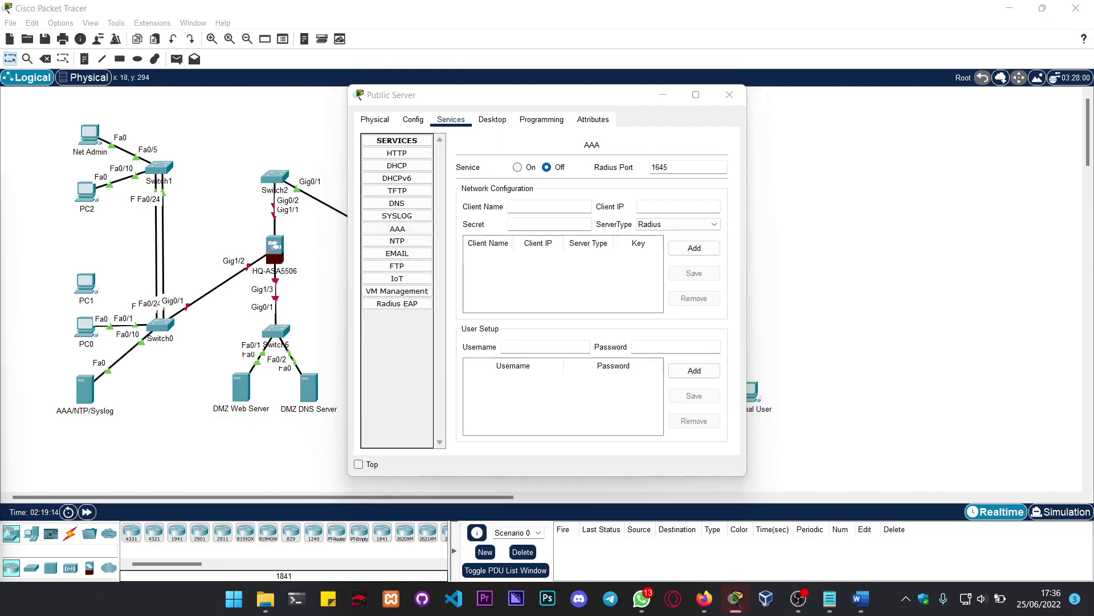
Step: Turn the AAA service on and look over the NTP, EMAIL, FTP, IoT and VM Management settings
{"action": "left_click", "coordinate": [518, 168]}
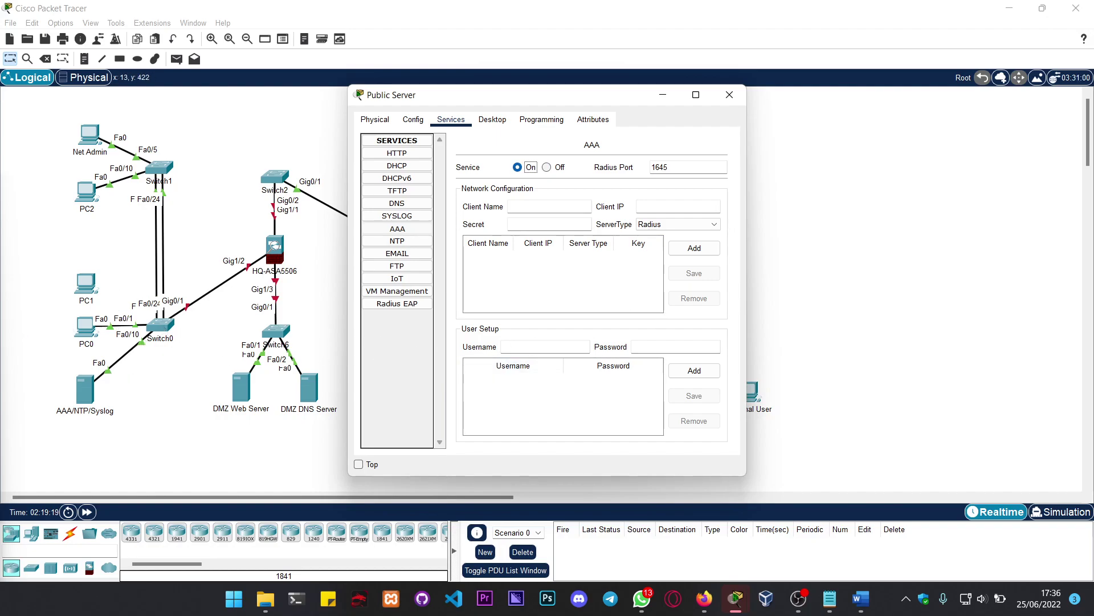
{"action": "key", "text": "alt+Tab"}
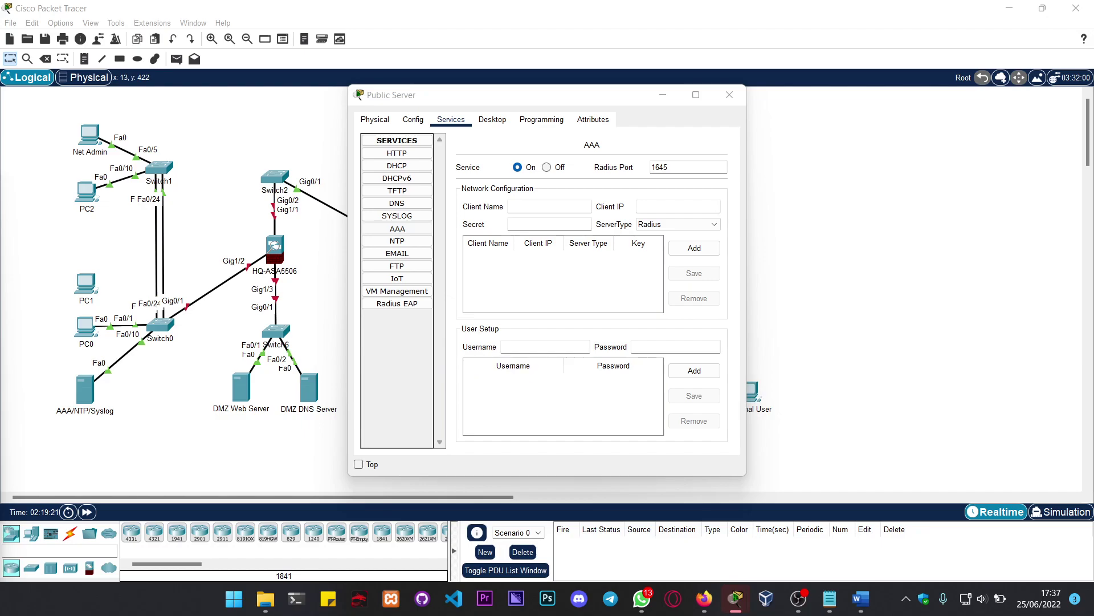
{"action": "left_click", "coordinate": [399, 241]}
{"action": "left_click", "coordinate": [403, 254]}
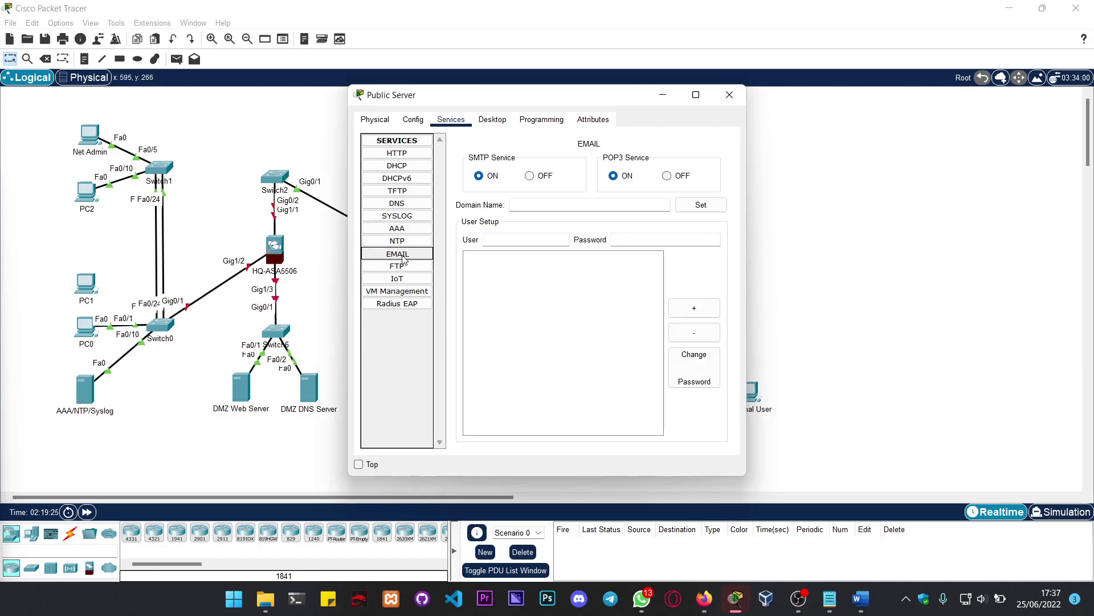
{"action": "left_click", "coordinate": [407, 266]}
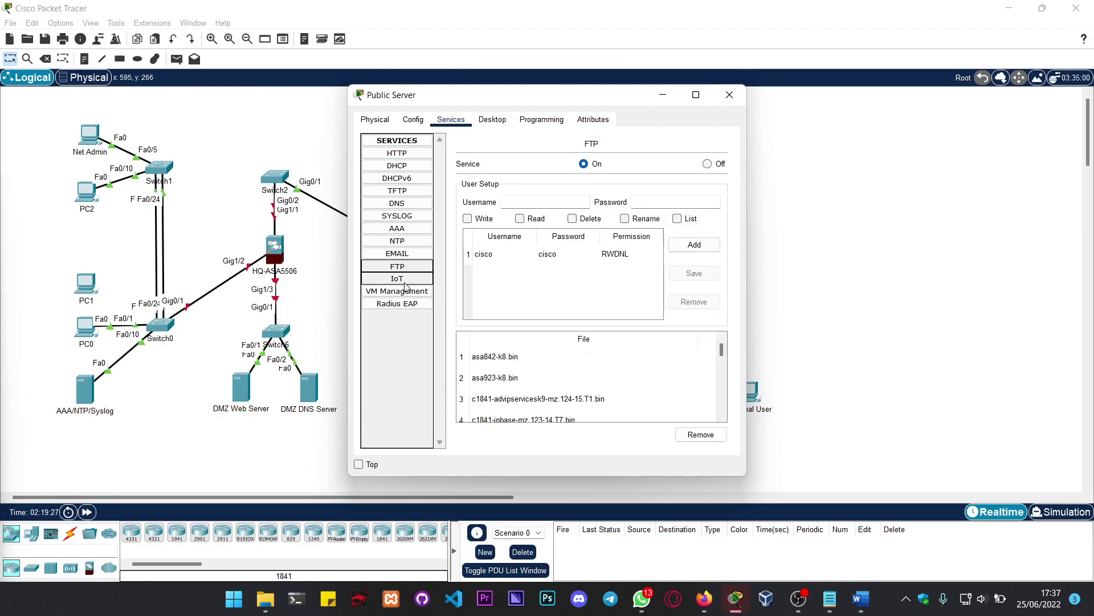
{"action": "left_click", "coordinate": [405, 279]}
{"action": "left_click", "coordinate": [403, 292]}
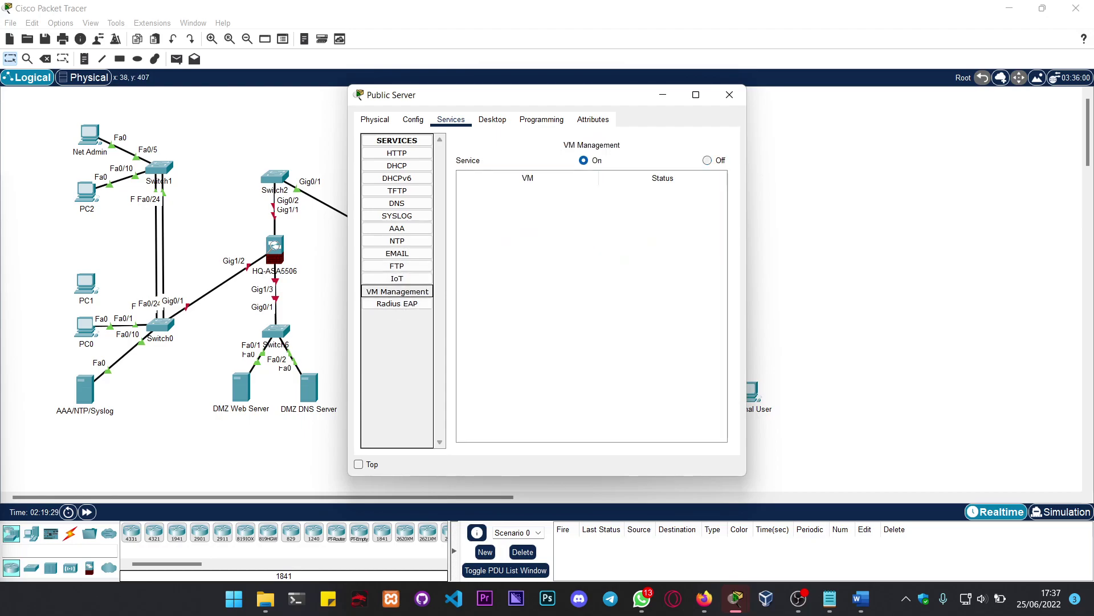
{"action": "key", "text": "alt+Tab"}
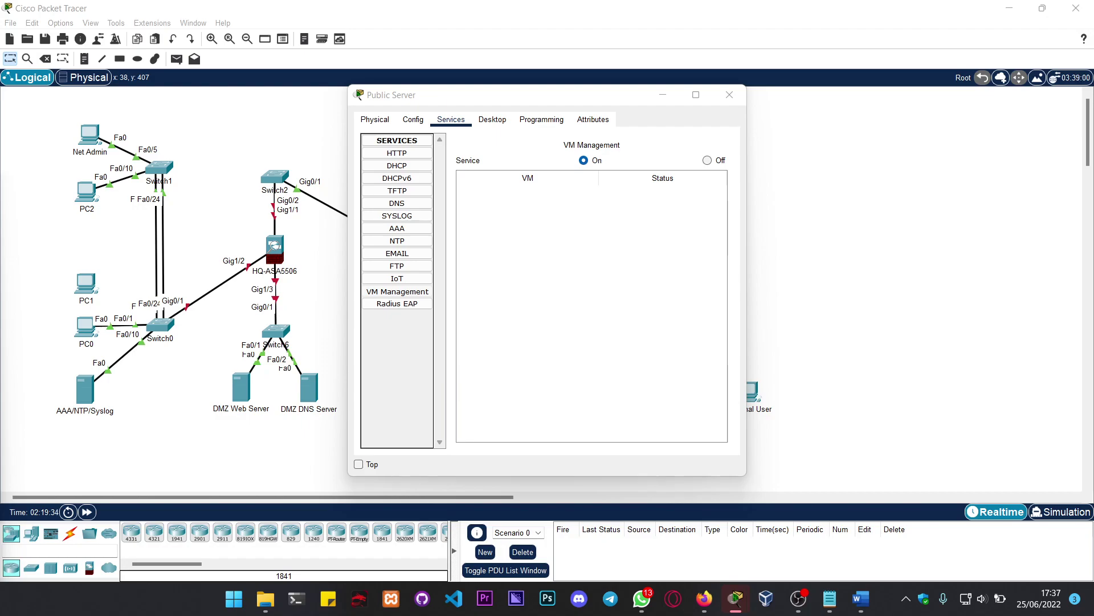
Step: Recheck the Public Server's IP configuration and close its window
{"action": "left_click", "coordinate": [508, 215]}
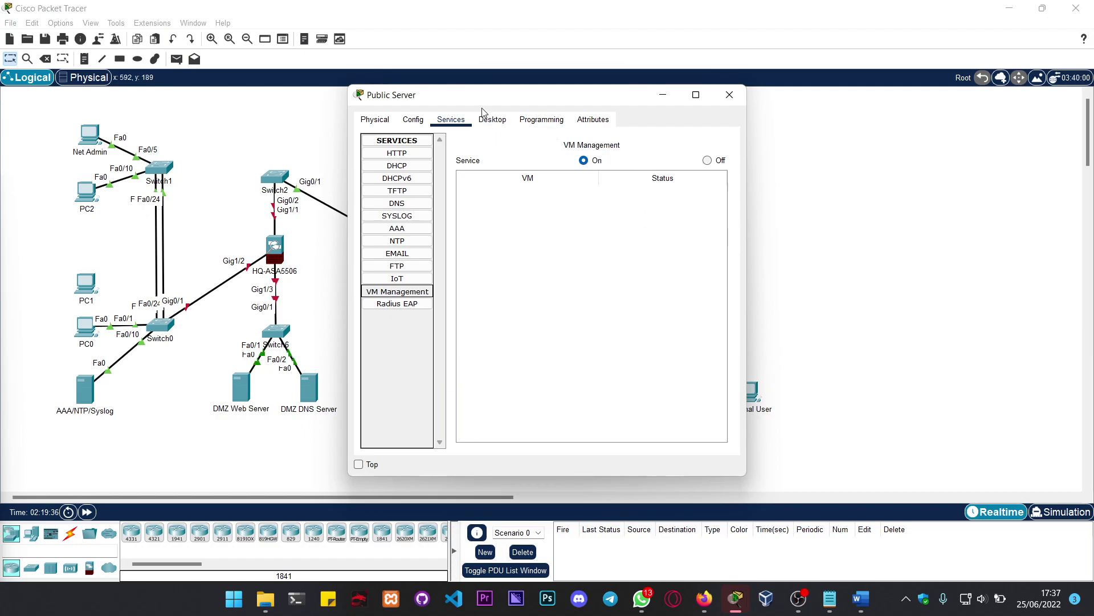
{"action": "left_click", "coordinate": [491, 120]}
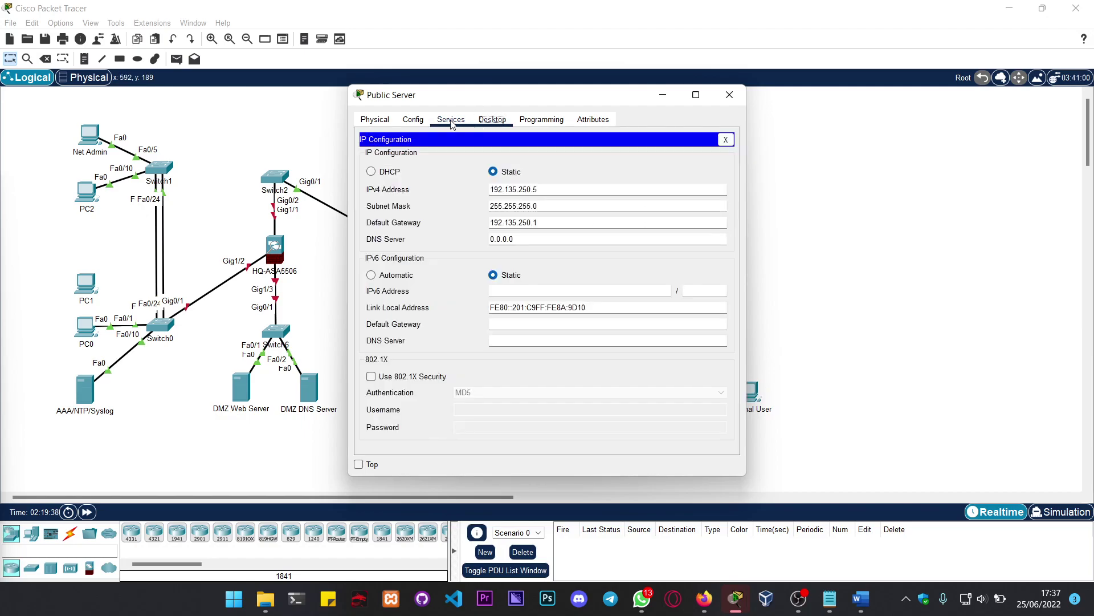
{"action": "left_click", "coordinate": [730, 95]}
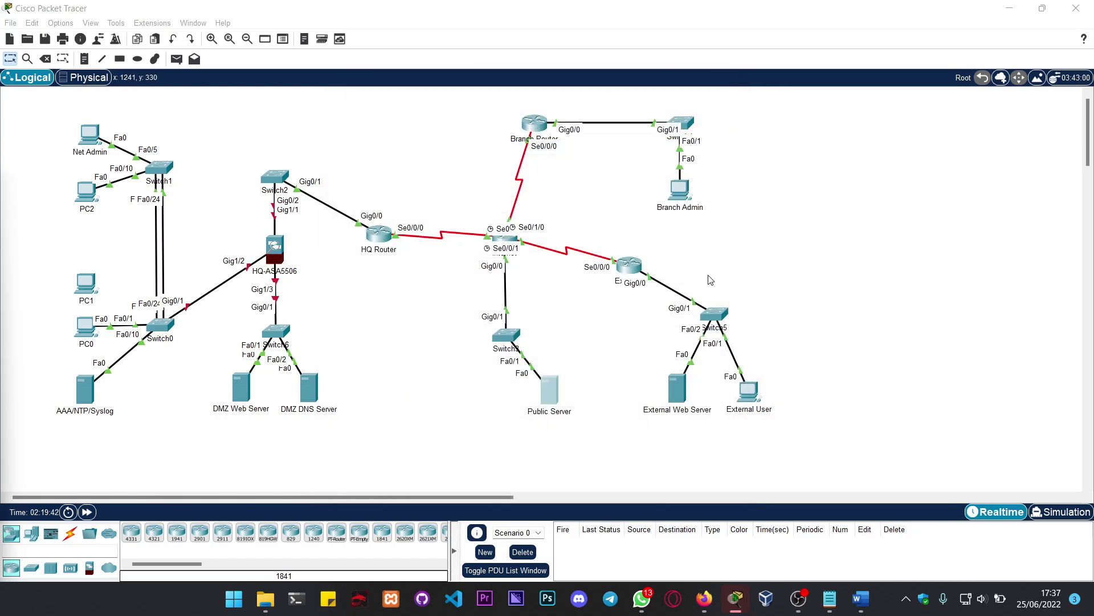
Step: On the External Web Server, enter static IP 192.31.7.25 with mask 255.255.255.224
{"action": "left_click", "coordinate": [677, 395]}
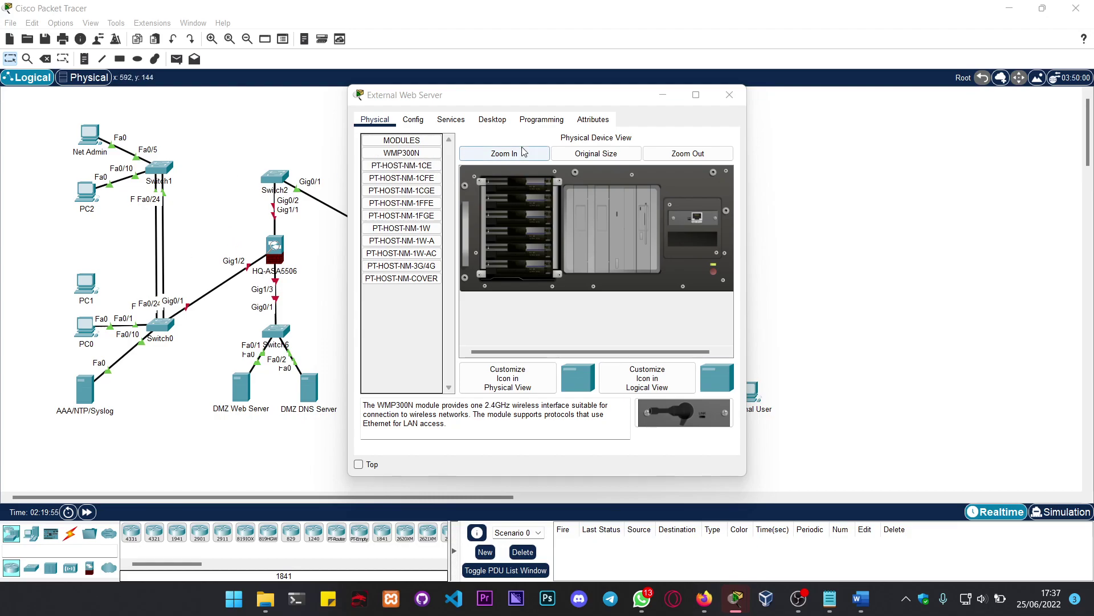
{"action": "left_click", "coordinate": [493, 119]}
{"action": "left_click", "coordinate": [422, 172]}
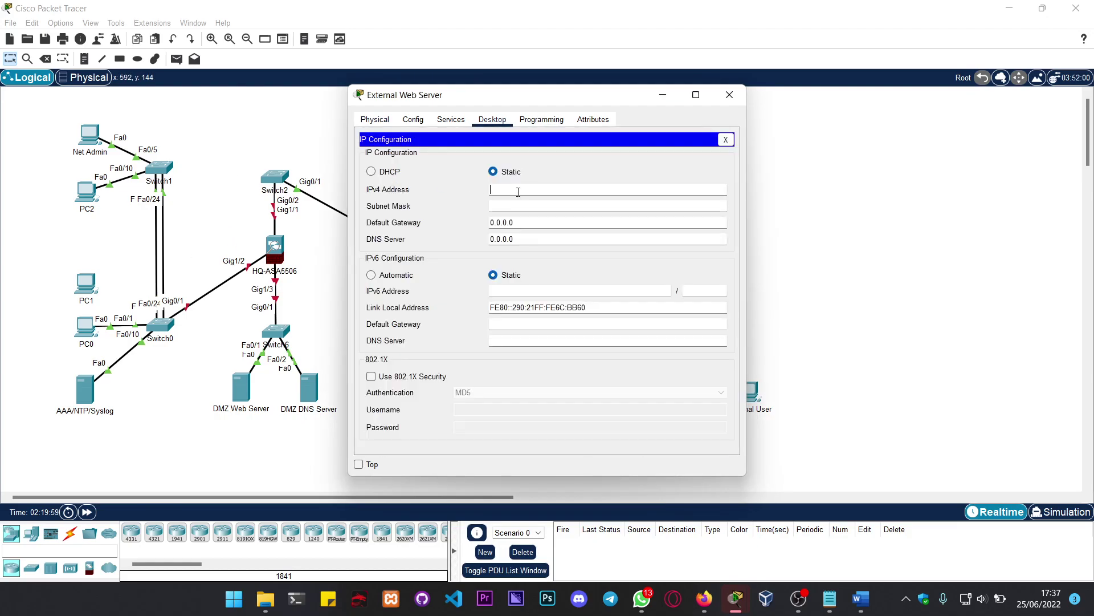
{"action": "type", "text": "192/3"}
{"action": "key", "text": "BackSpace"}
{"action": "key", "text": "BackSpace"}
{"action": "type", "text": ".31.7.25"}
{"action": "key", "text": "Tab"}
{"action": "key", "text": "End"}
{"action": "key", "text": "BackSpace"}
{"action": "type", "text": "224"}
{"action": "key", "text": "Tab"}
Step: Enter default gateway 192.31.7.62 and DNS server 192.135.250.5
{"action": "type", "text": "192.31."}
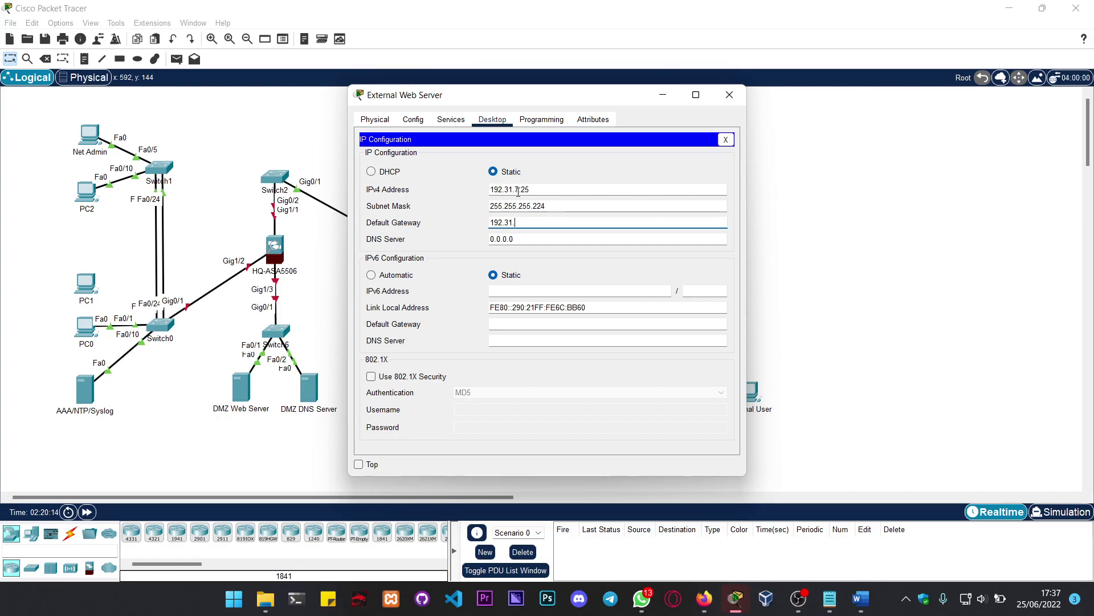
{"action": "type", "text": "7"}
{"action": "type", "text": ".52"}
{"action": "key", "text": "BackSpace"}
{"action": "key", "text": "BackSpace"}
{"action": "type", "text": "62"}
{"action": "key", "text": "Tab"}
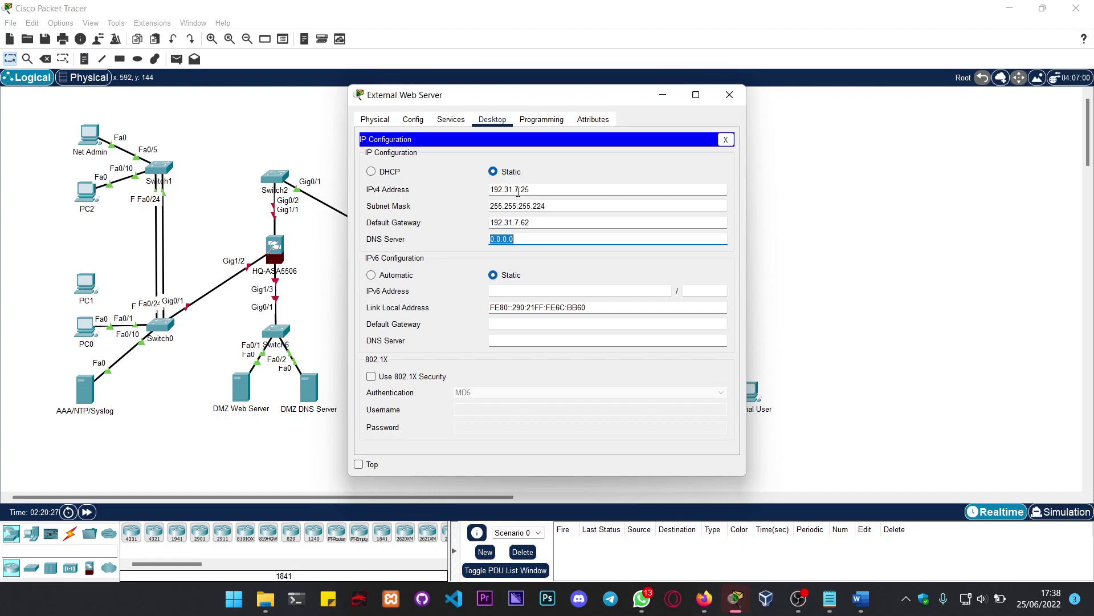
{"action": "type", "text": "192.135.259"}
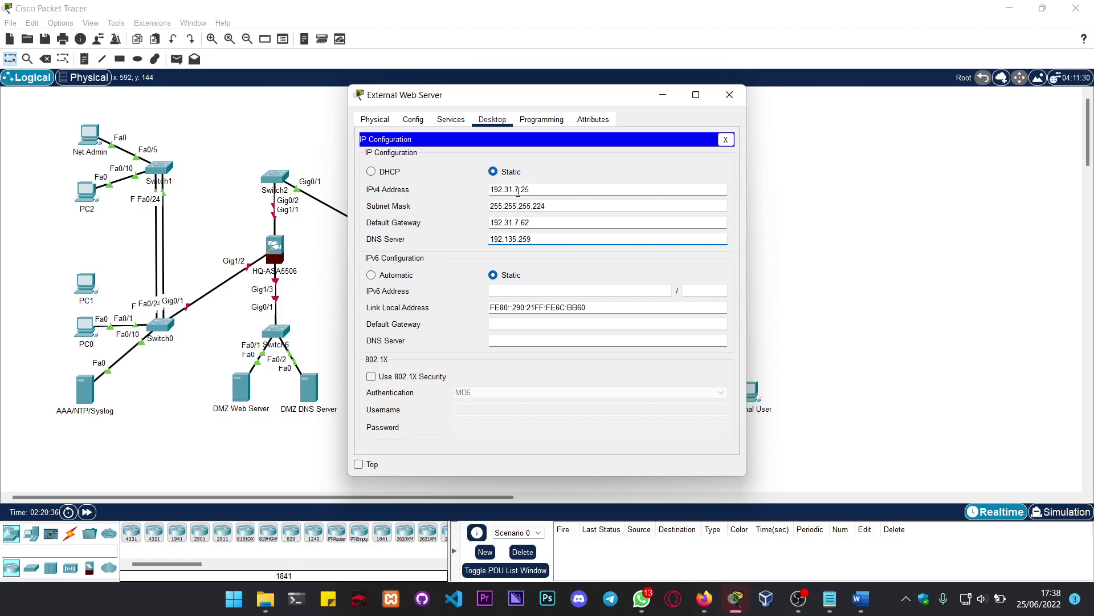
{"action": "key", "text": "BackSpace"}
{"action": "type", "text": "0.5"}
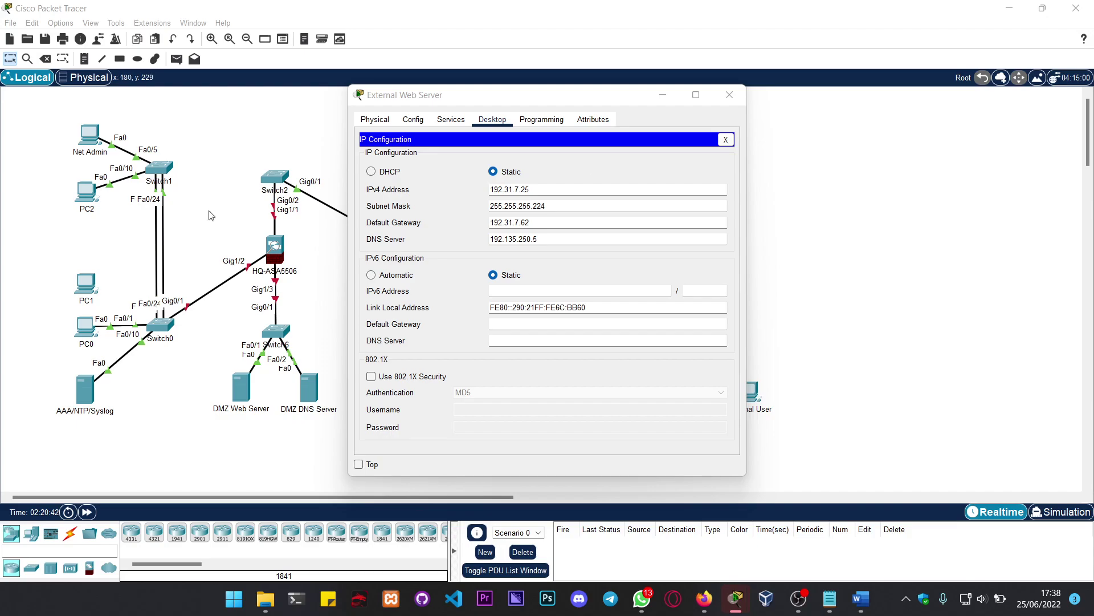
Step: Switch the External Web Server's DNS service on after viewing its DHCP settings
{"action": "left_click", "coordinate": [451, 119]}
{"action": "left_click", "coordinate": [404, 166]}
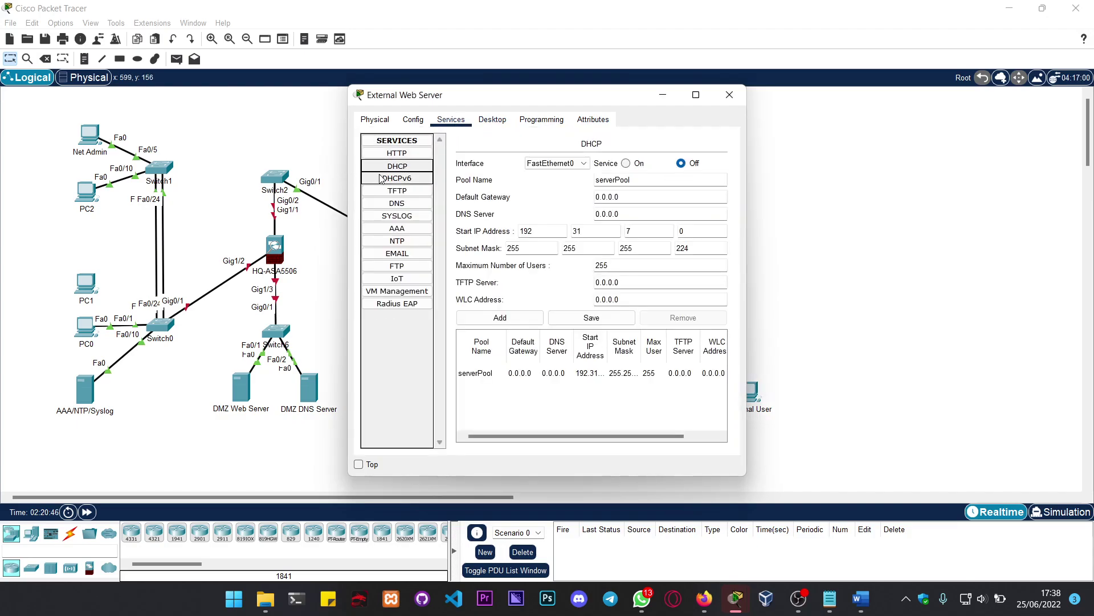
{"action": "key", "text": "alt+Tab"}
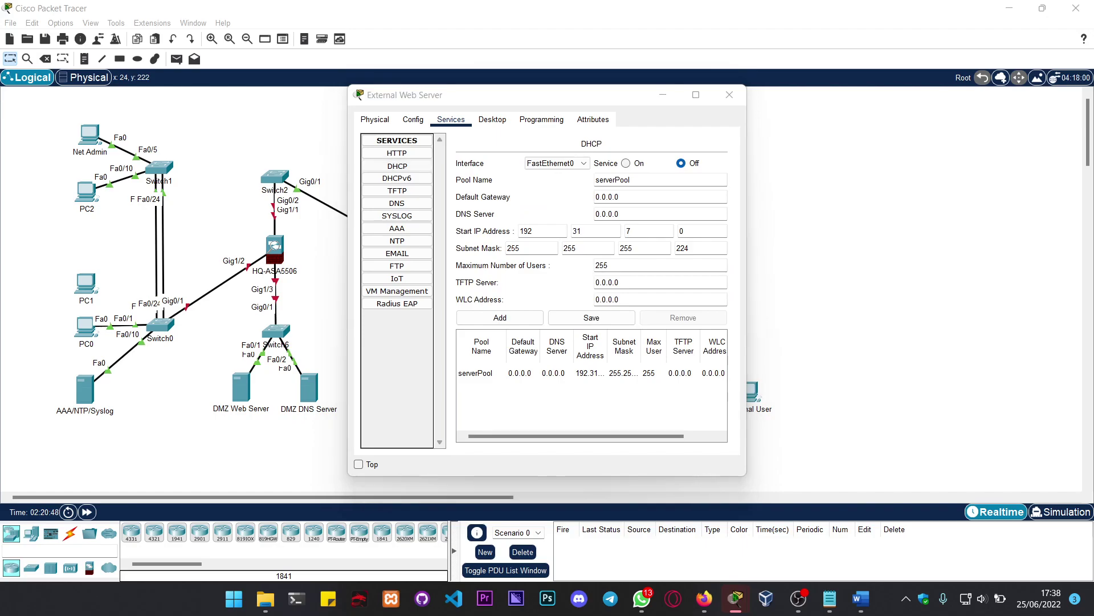
{"action": "left_click", "coordinate": [397, 203]}
{"action": "left_click", "coordinate": [558, 195]}
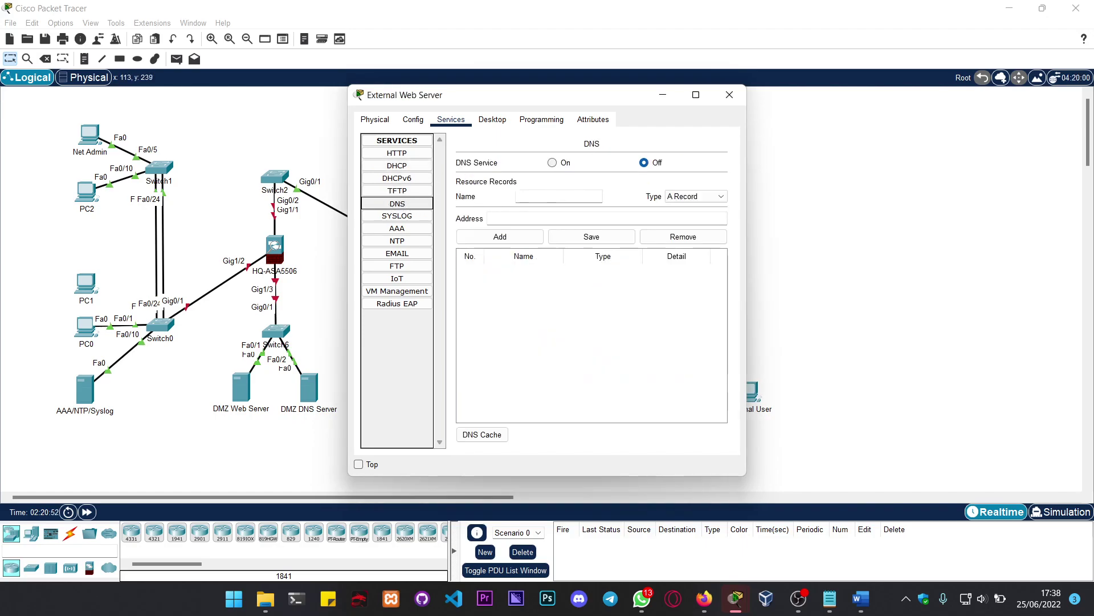
{"action": "key", "text": "alt+Tab"}
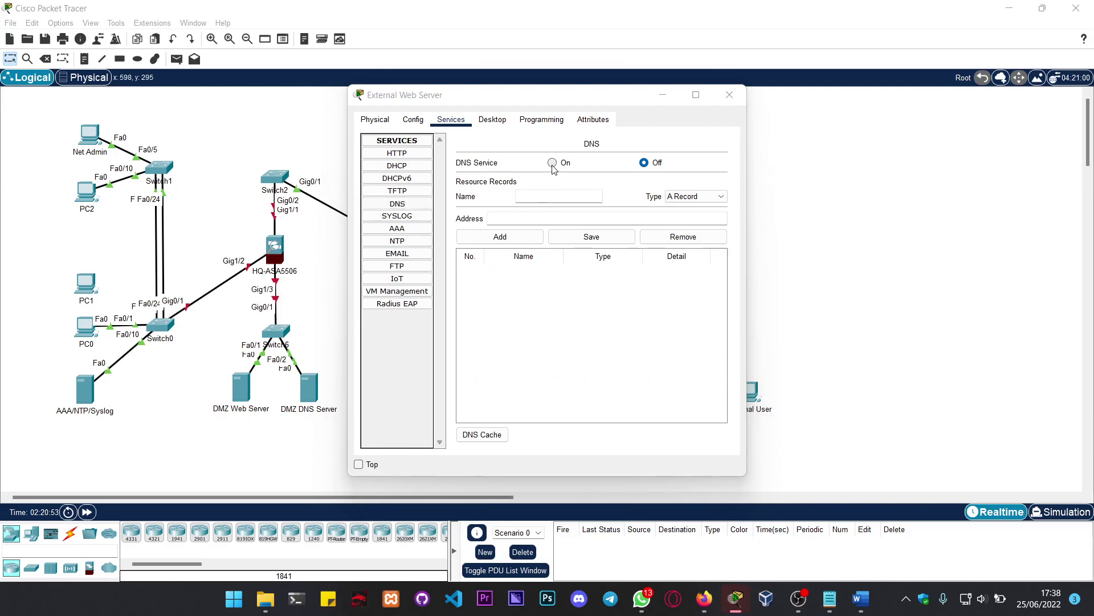
{"action": "left_click", "coordinate": [552, 163]}
Step: Review the IoT, FTP, EMAIL, SYSLOG and NTP services, turn AAA on, and close the window
{"action": "left_click", "coordinate": [373, 278]}
{"action": "left_click", "coordinate": [396, 265]}
{"action": "left_click", "coordinate": [397, 253]}
{"action": "left_click", "coordinate": [397, 229]}
{"action": "left_click", "coordinate": [397, 215]}
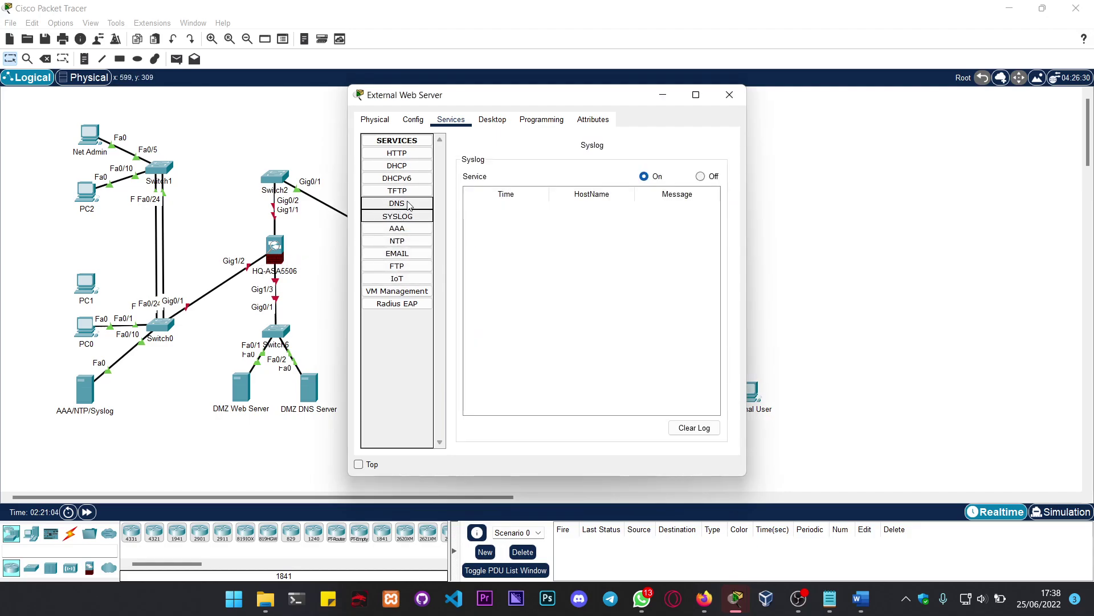
{"action": "left_click", "coordinate": [397, 240]}
{"action": "left_click", "coordinate": [399, 230]}
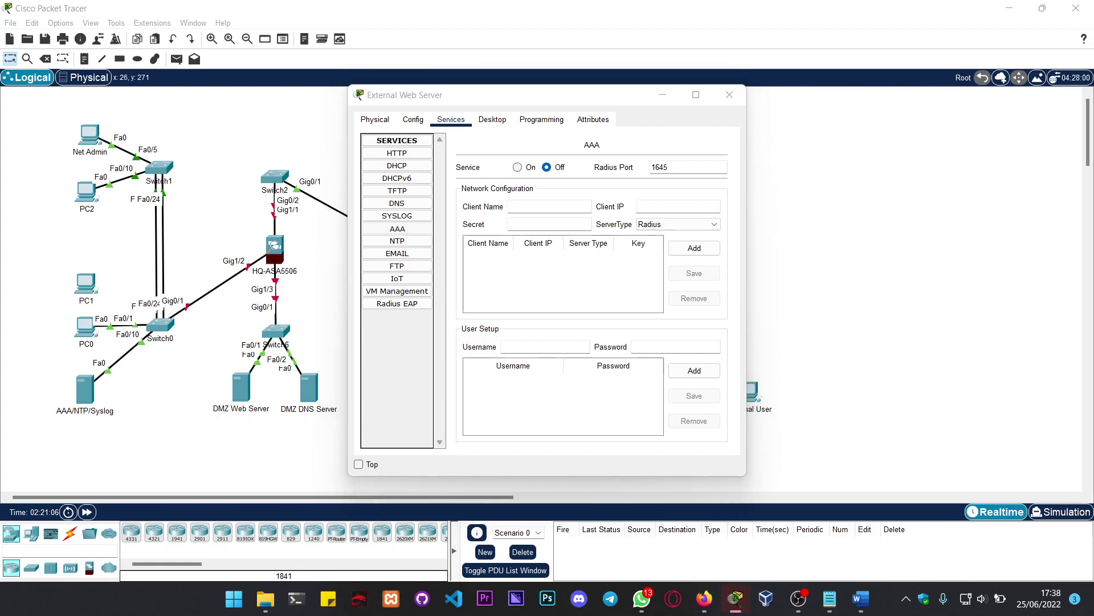
{"action": "left_click", "coordinate": [517, 167]}
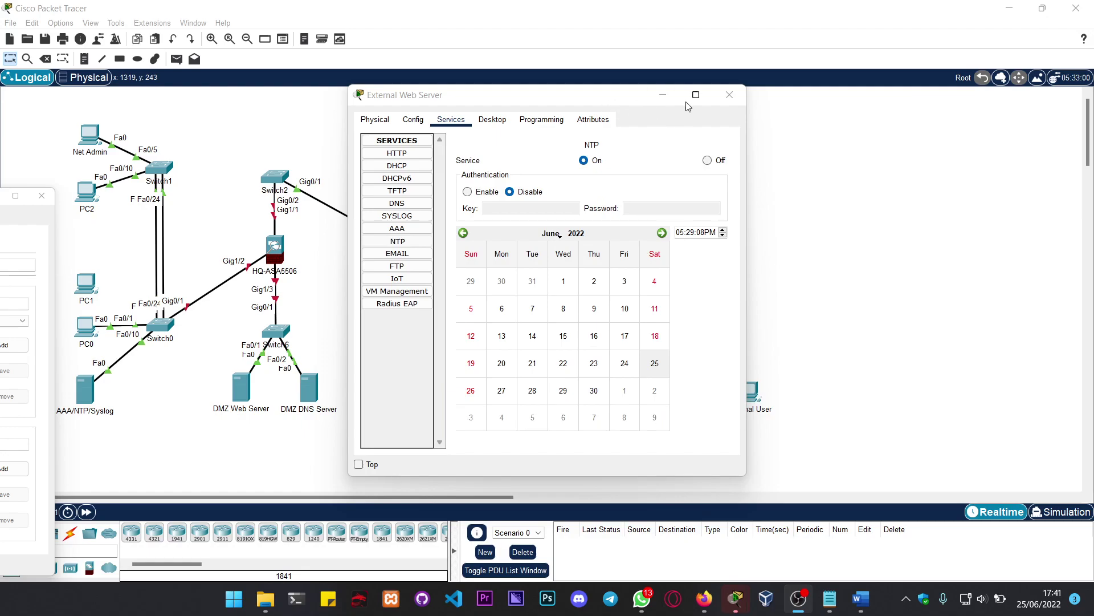
{"action": "left_click", "coordinate": [733, 99]}
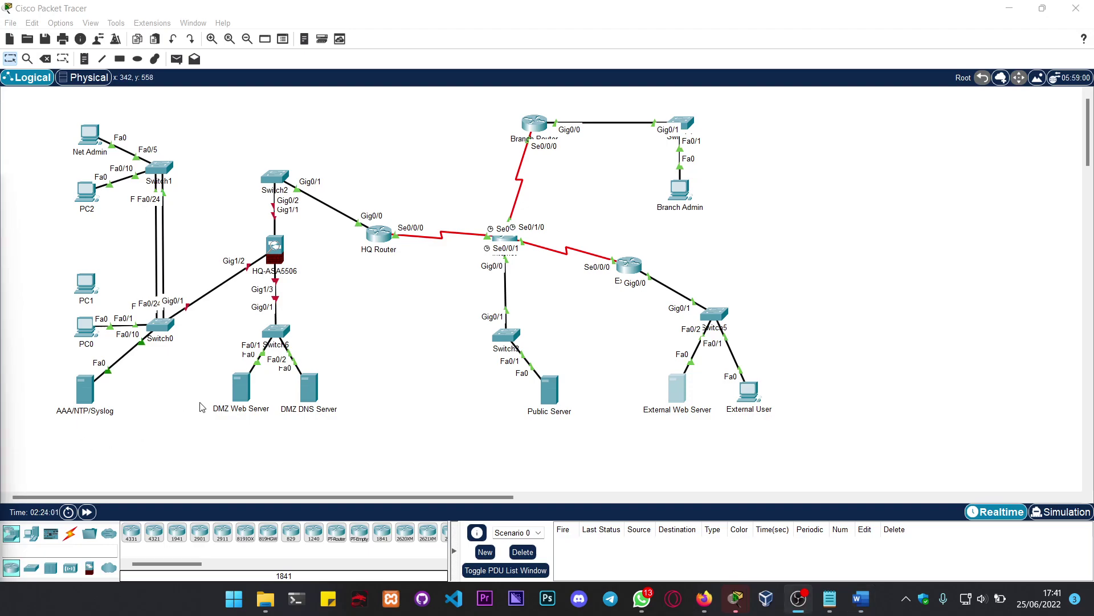
Step: Give Net Admin IP 192.168.10.250, mask 255.255.255.0, gateway 192.168.10.1, DNS 192.168.10.10, then close it
{"action": "left_click", "coordinate": [91, 140]}
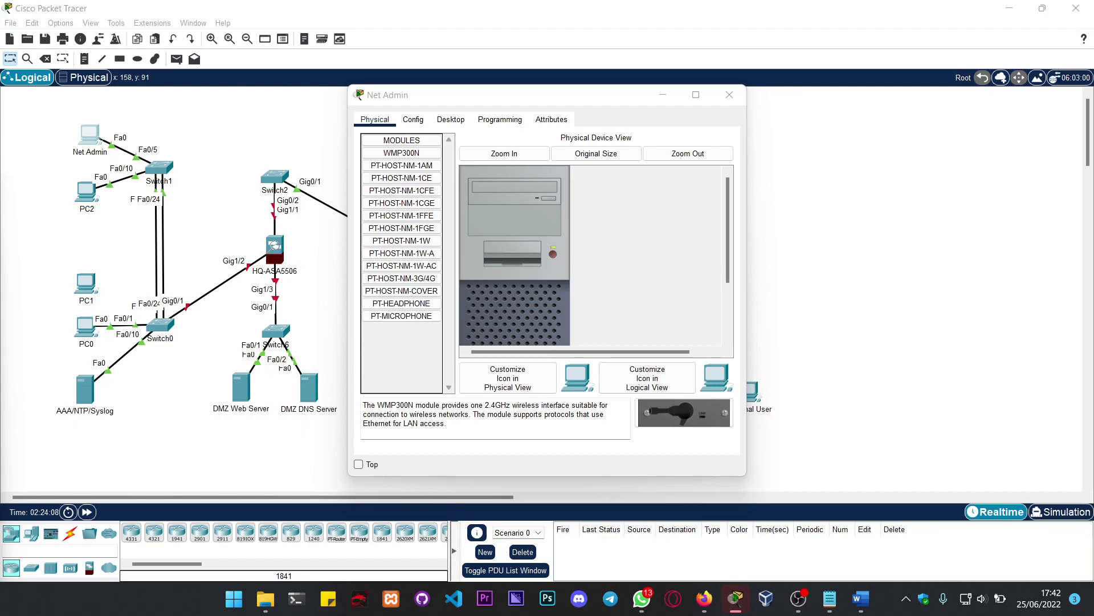
{"action": "left_click", "coordinate": [451, 120]}
{"action": "left_click", "coordinate": [423, 170]}
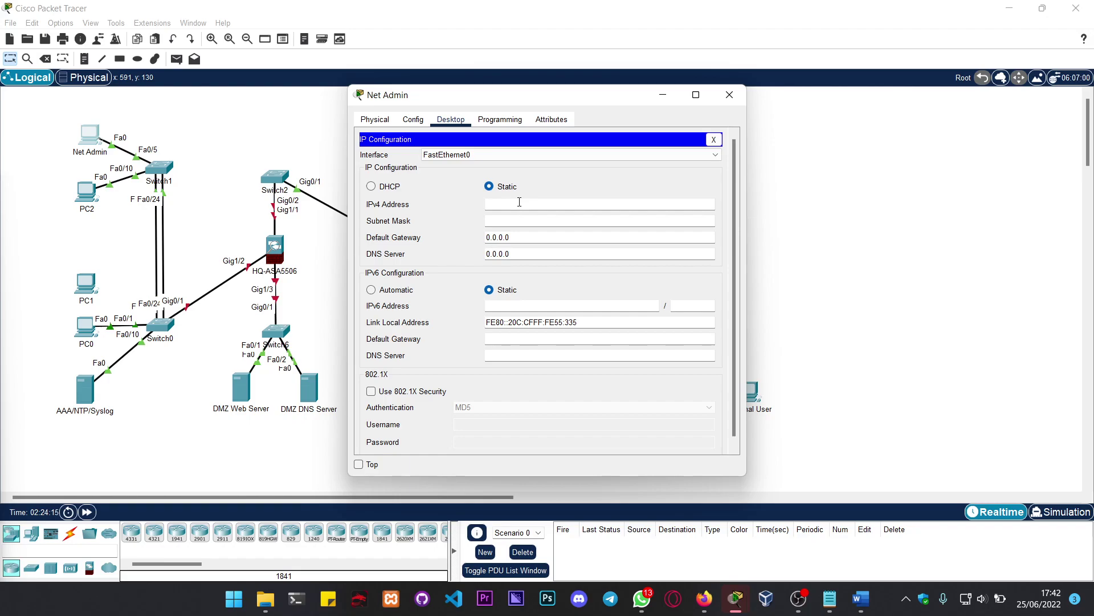
{"action": "type", "text": "192.168.10.250"}
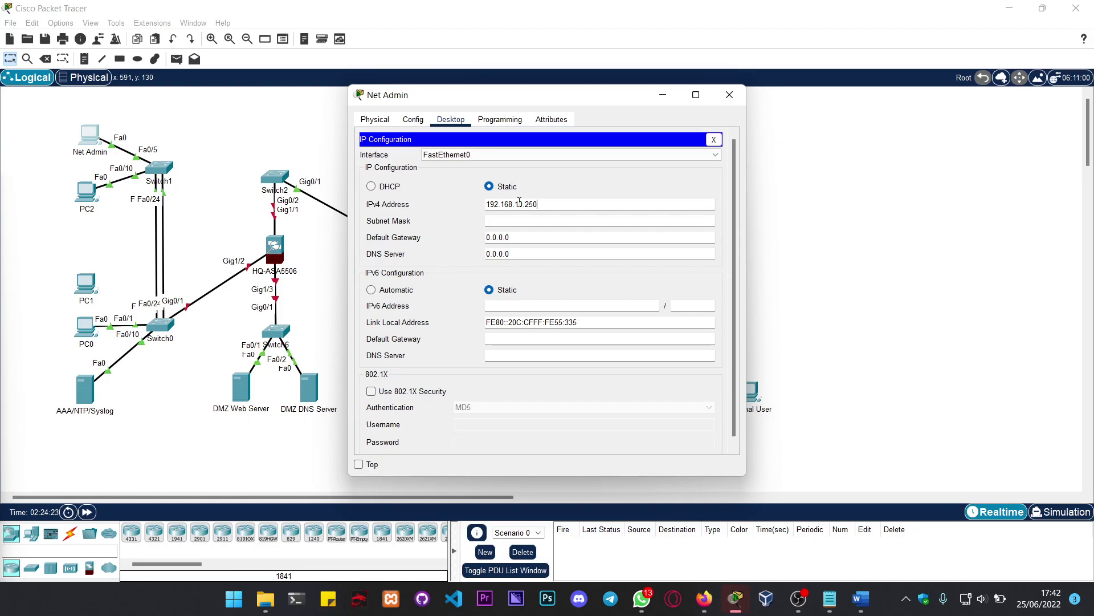
{"action": "key", "text": "Tab"}
{"action": "key", "text": "Tab"}
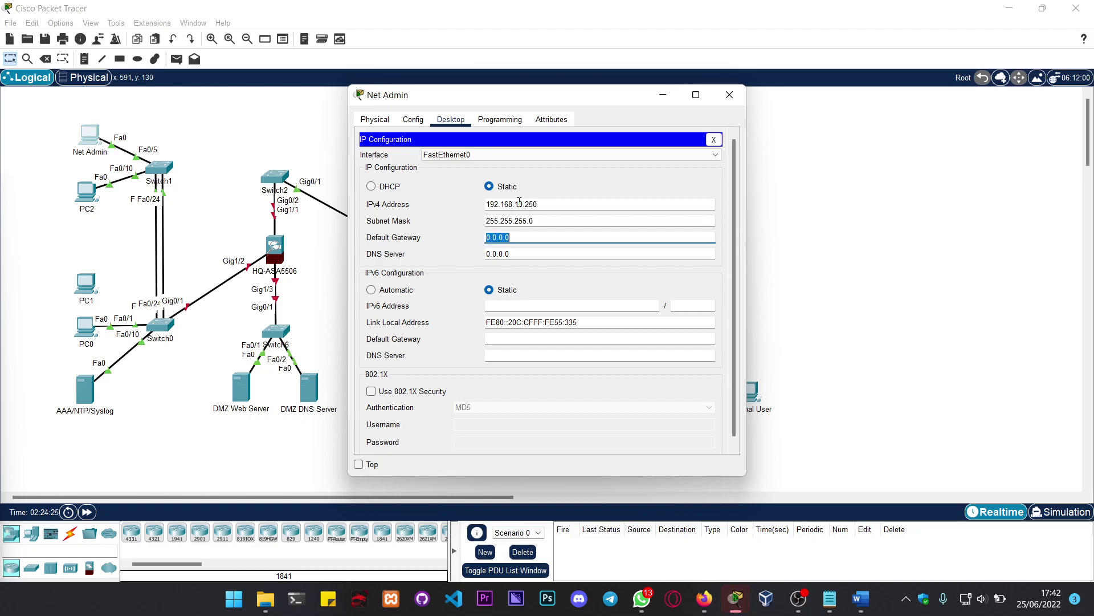
{"action": "type", "text": "192.168.10.1"}
{"action": "key", "text": "Tab"}
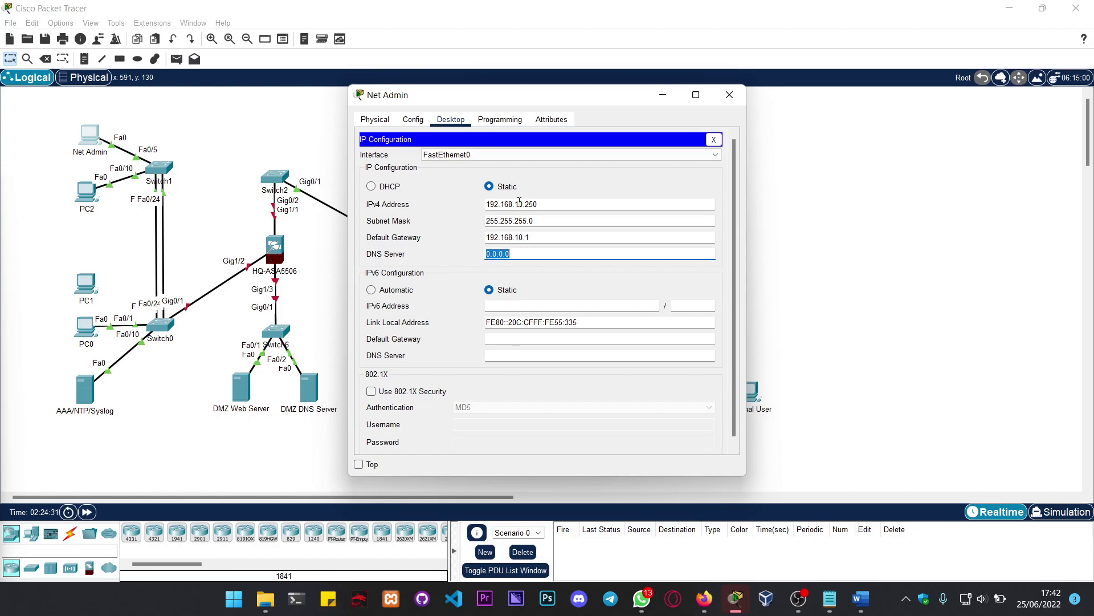
{"action": "type", "text": "192.168.10.10"}
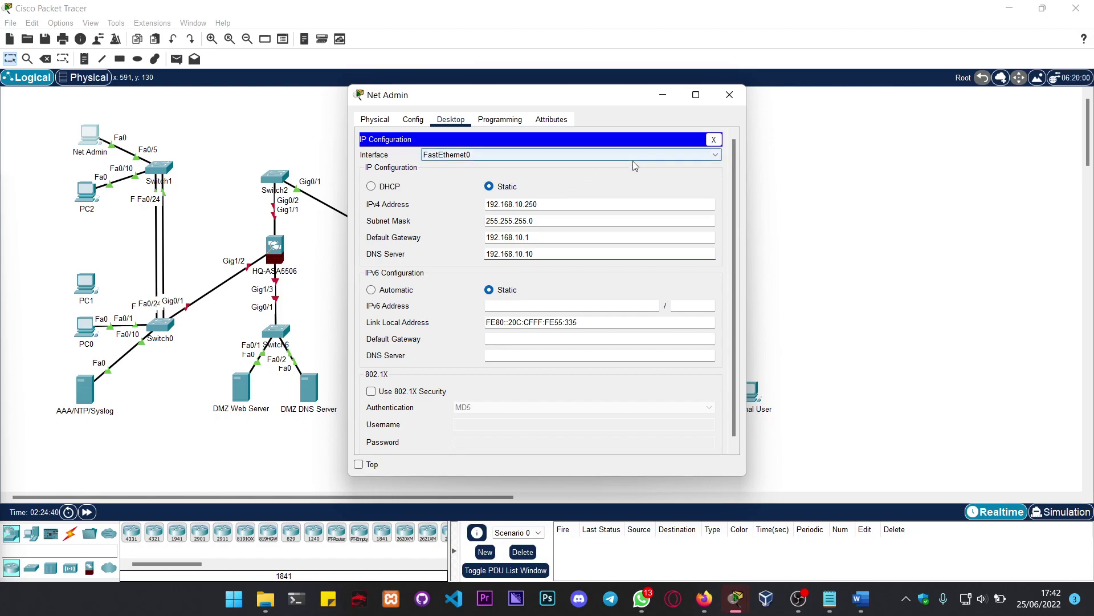
{"action": "left_click", "coordinate": [730, 98]}
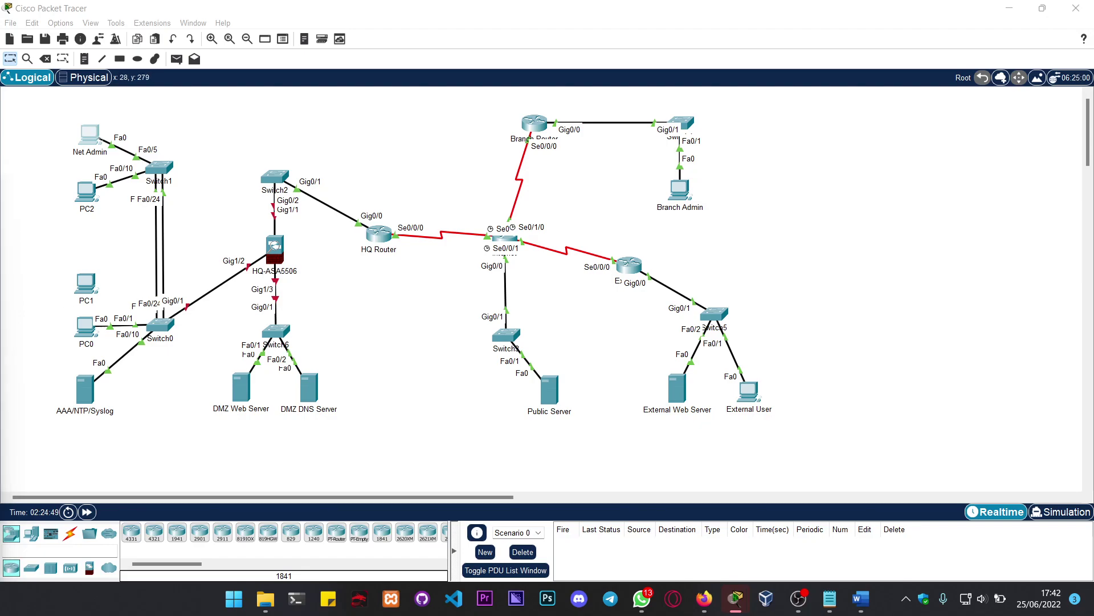
Step: On Branch Admin, enter static IP 198.133.219.35 with mask 255.255.255.224
{"action": "left_click", "coordinate": [679, 188]}
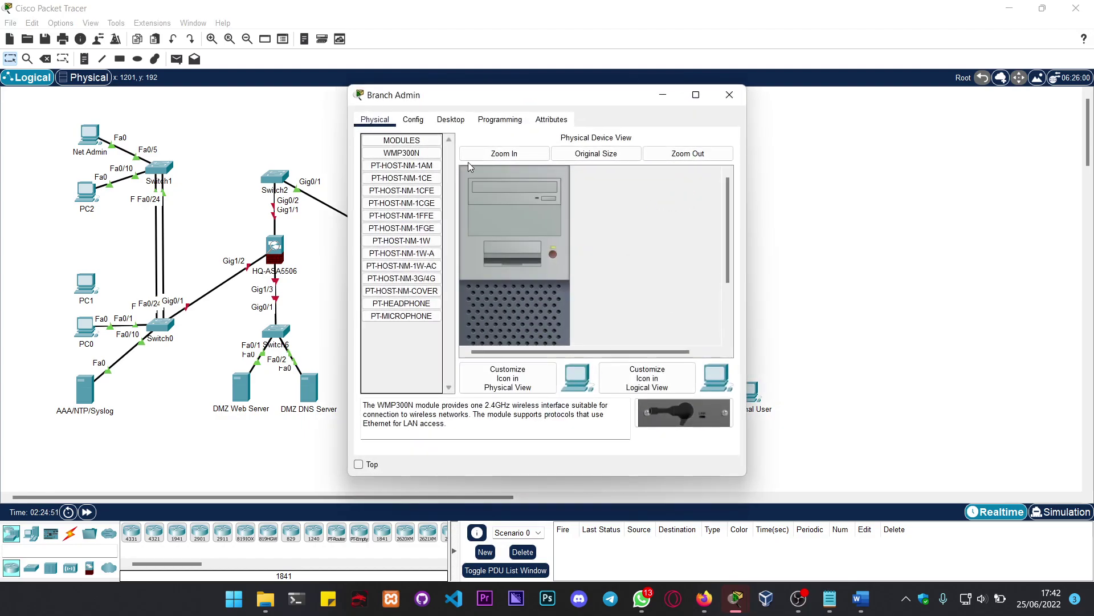
{"action": "left_click", "coordinate": [450, 120]}
{"action": "left_click", "coordinate": [399, 181]}
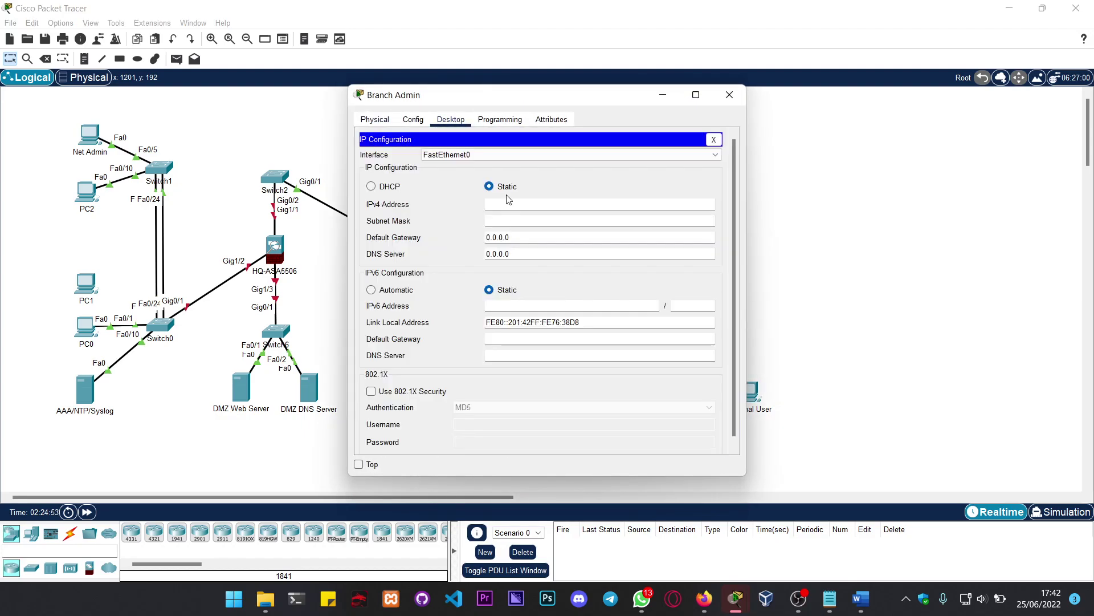
{"action": "left_click", "coordinate": [504, 219]}
{"action": "type", "text": "198.133.219.35"}
{"action": "key", "text": "Tab"}
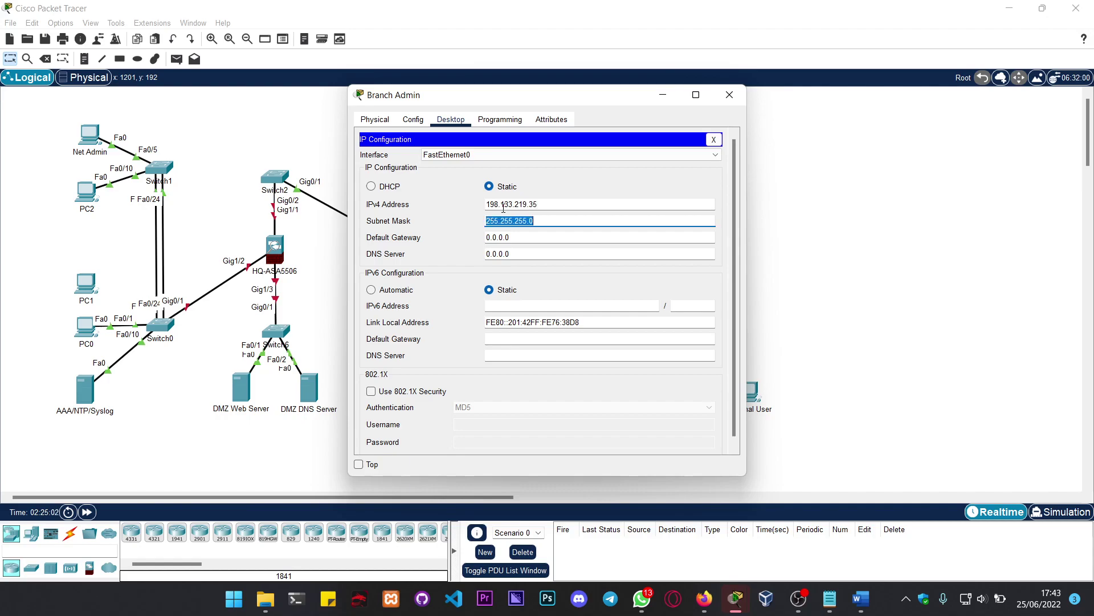
{"action": "key", "text": "End"}
{"action": "key", "text": "BackSpace"}
{"action": "type", "text": "224"}
Step: Enter gateway 198.133.219.62 and the DNS server address, then close the Branch Admin window
{"action": "key", "text": "Tab"}
{"action": "type", "text": "198.133.219."}
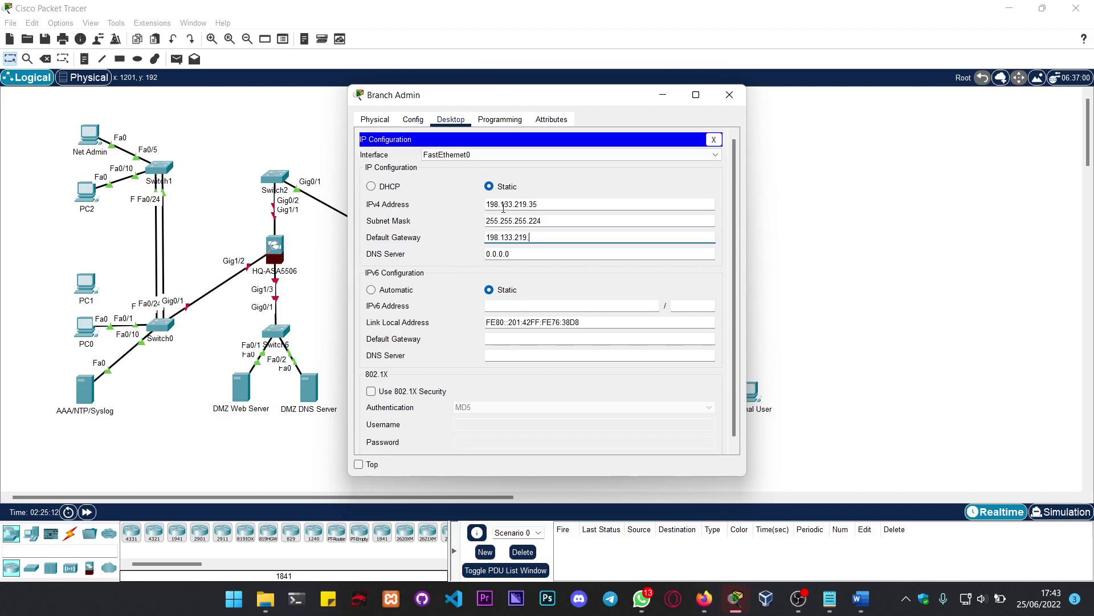
{"action": "type", "text": "62"}
{"action": "key", "text": "Tab"}
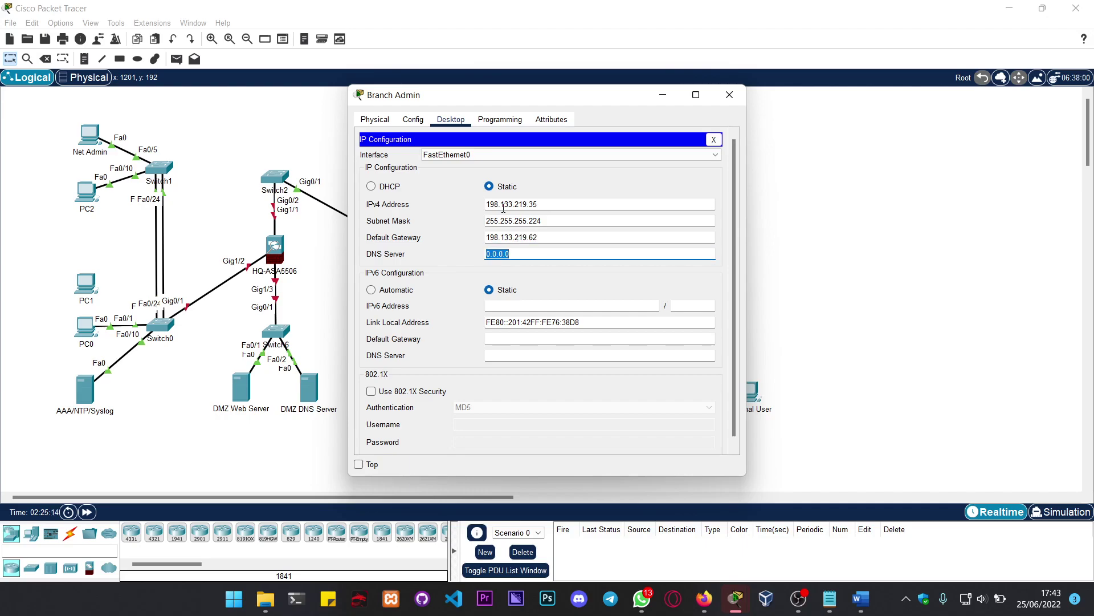
{"action": "type", "text": "192.136.250.5"}
{"action": "left_click", "coordinate": [731, 96]}
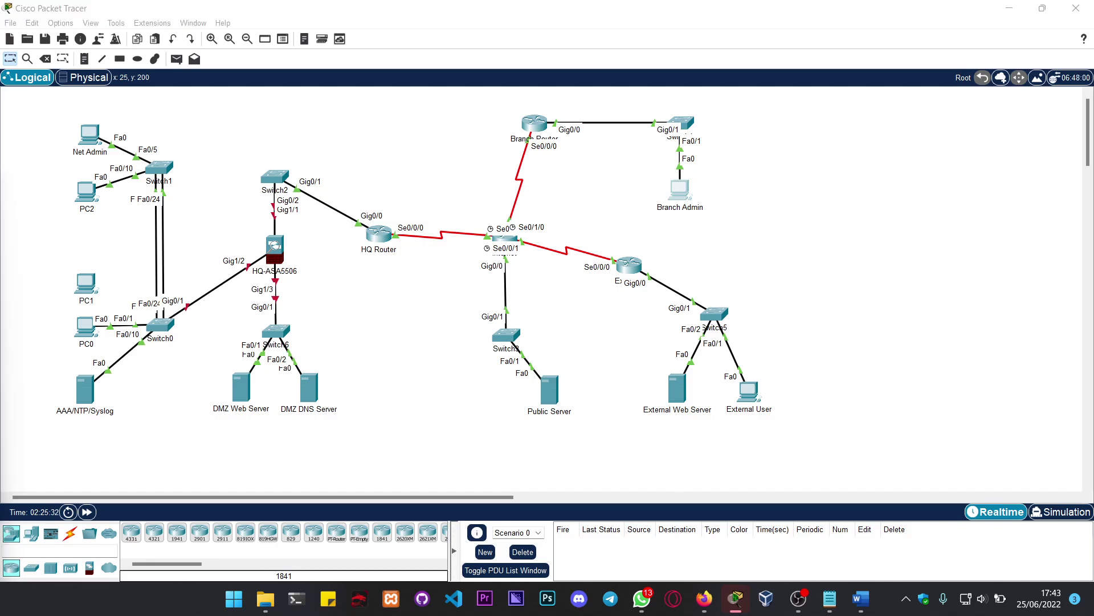
Step: In External User's IP Configuration, enter the static address 192.31.7.33
{"action": "left_click", "coordinate": [747, 392]}
{"action": "left_click", "coordinate": [450, 120]}
{"action": "left_click", "coordinate": [414, 147]}
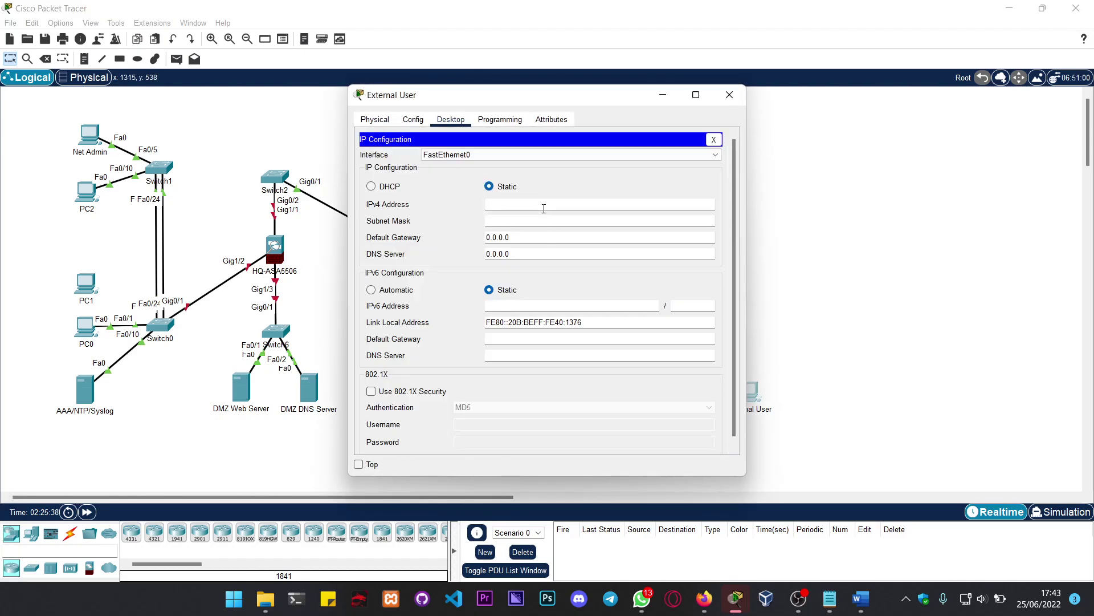
{"action": "type", "text": "192.31.7.33"}
{"action": "key", "text": "Tab"}
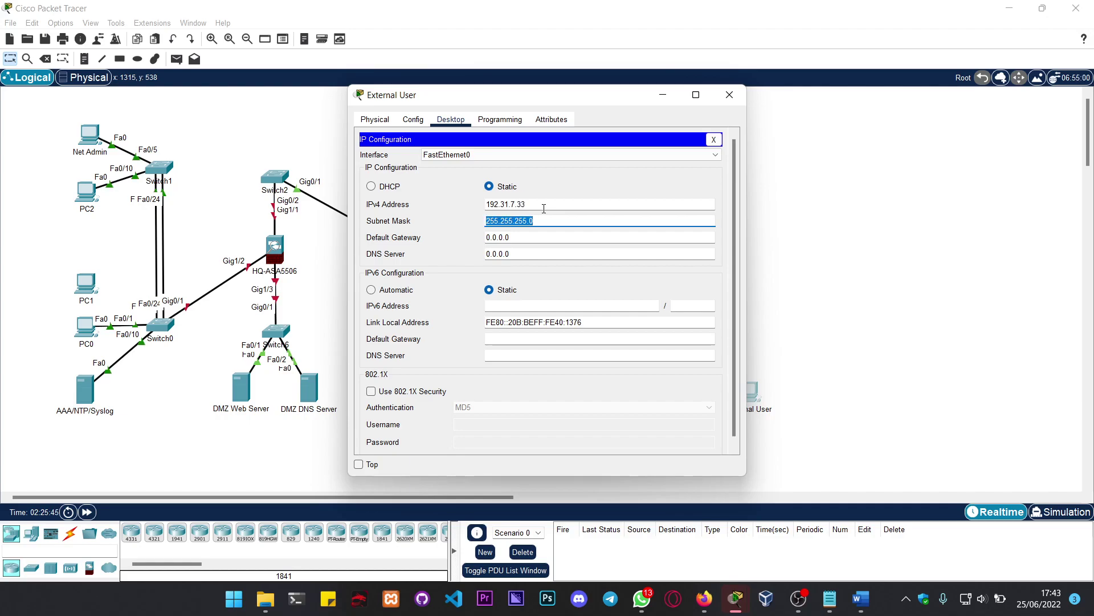
Step: Change the subnet mask to 255.255.255.224
{"action": "key", "text": "End"}
{"action": "key", "text": "BackSpace"}
{"action": "type", "text": "223"}
{"action": "key", "text": "BackSpace"}
{"action": "type", "text": "4"}
{"action": "key", "text": "Tab"}
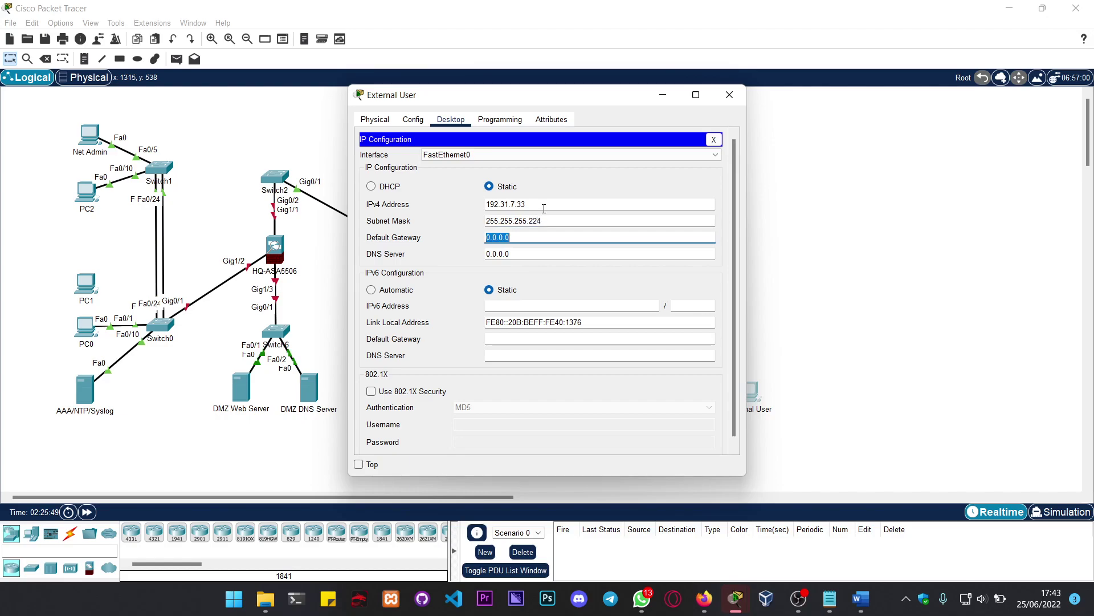
Step: Set gateway 192.31.7.62 and DNS server 192.135.250.5, then close the settings window
{"action": "type", "text": "192.168"}
{"action": "key", "text": "BackSpace"}
{"action": "key", "text": "BackSpace"}
{"action": "key", "text": "BackSpace"}
{"action": "key", "text": "BackSpace"}
{"action": "type", "text": ".31.7.62"}
{"action": "key", "text": "Tab"}
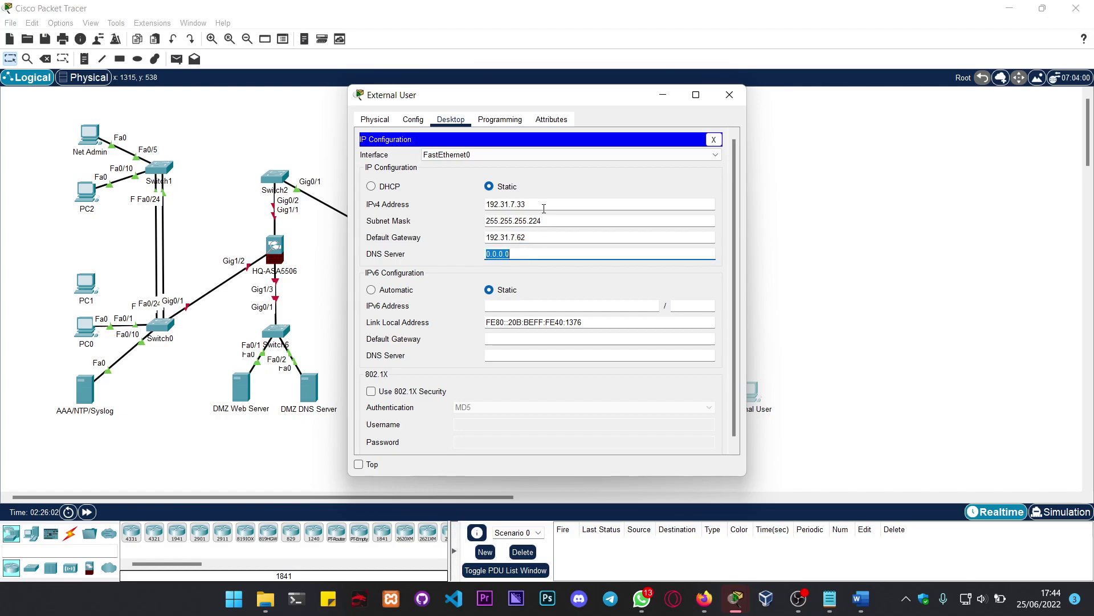
{"action": "type", "text": "192.135.250.5"}
{"action": "left_click", "coordinate": [730, 95]}
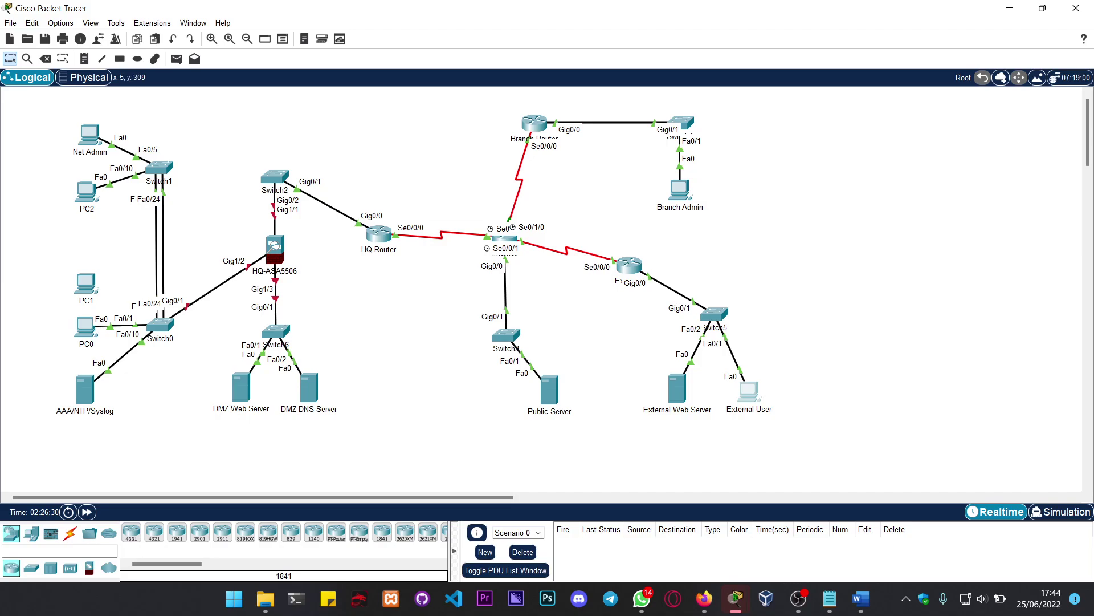